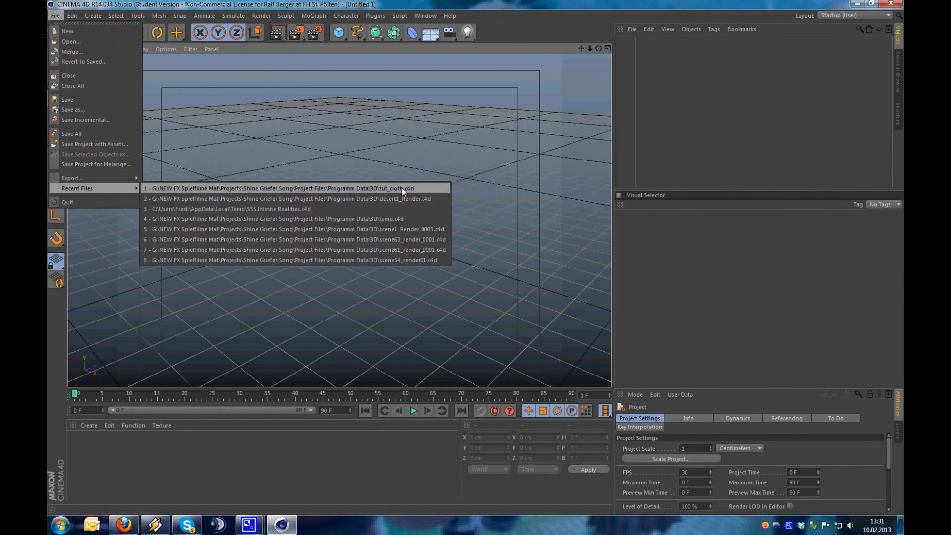
Open the recent project tut_cloth.c4d and scrub the timeline to frame 76 to preview the character animation
click(402, 188)
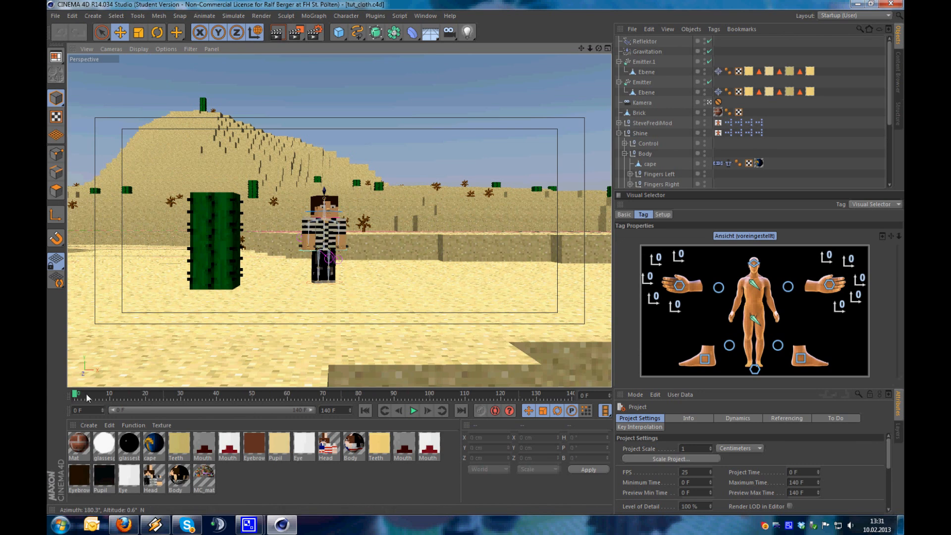
drag(78, 397, 82, 397)
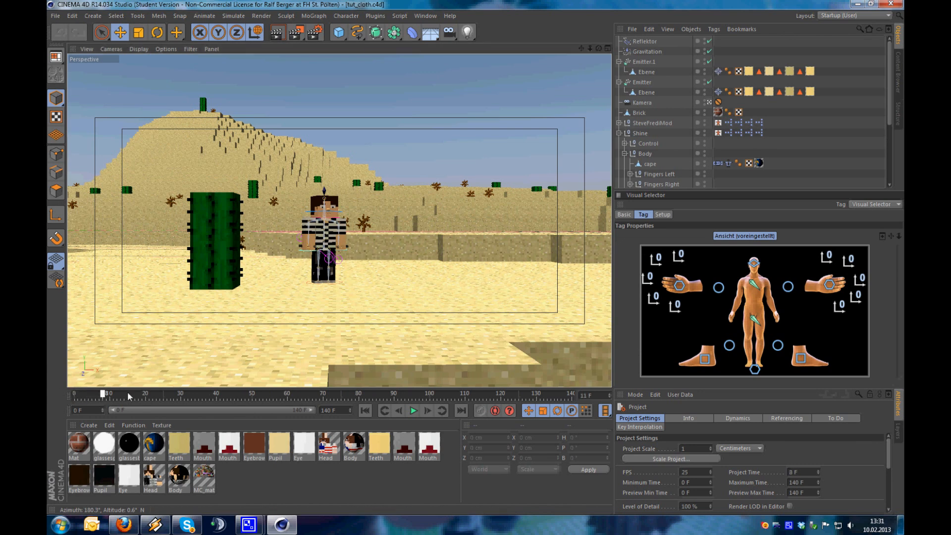
drag(239, 394, 345, 387)
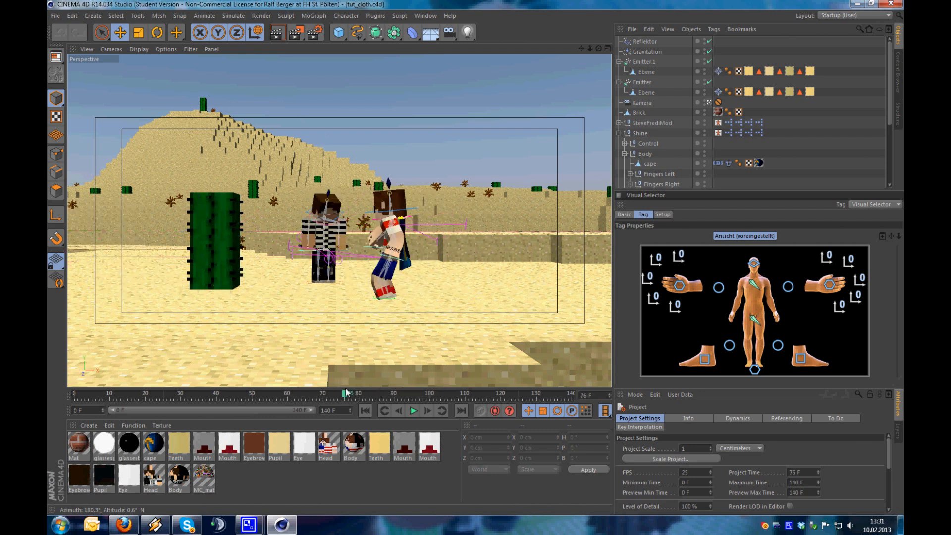
Leave the Kamera view, return to frame 0 and get a close side view of the caped character
click(709, 103)
alt+drag(436, 215, 264, 356)
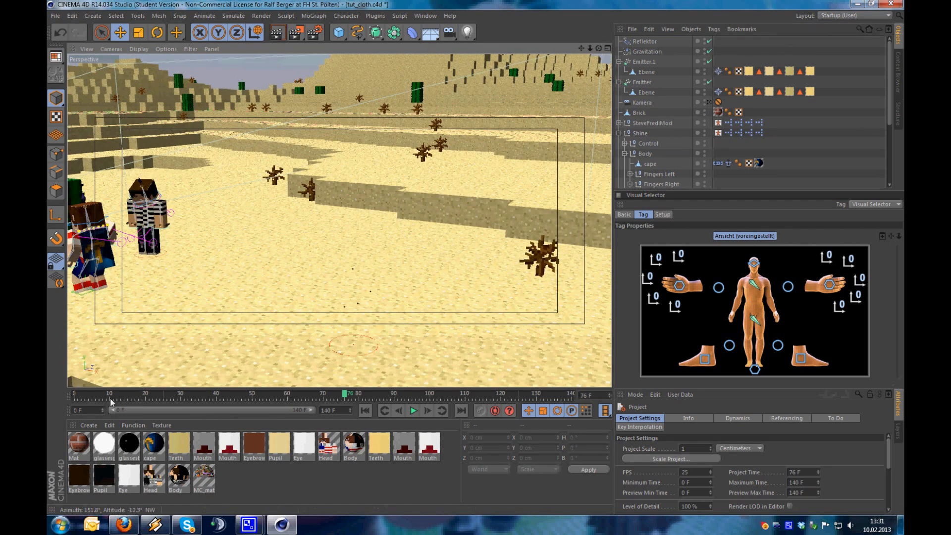
drag(94, 396, 74, 394)
scroll(366, 280, up, 5)
alt+drag(391, 251, 462, 229)
scroll(647, 74, down, 2)
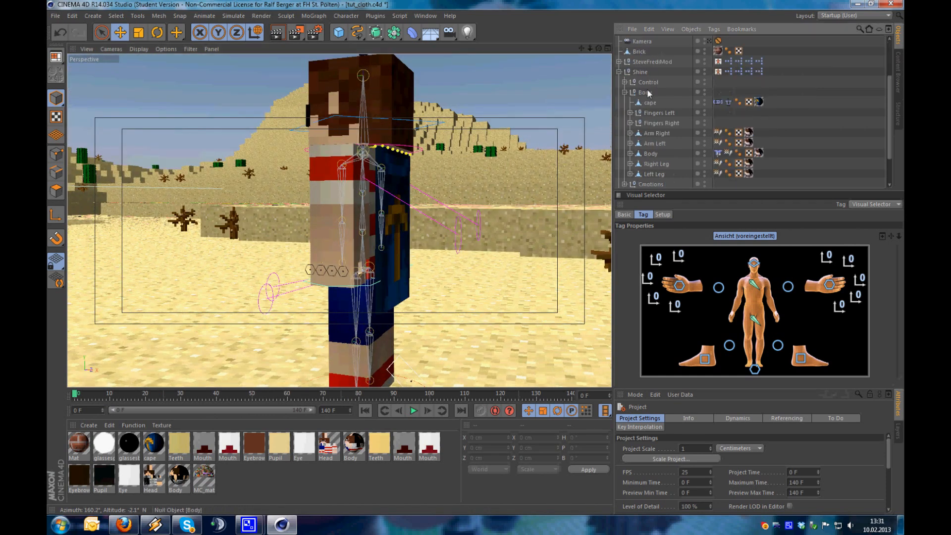
Select the cape in the Shine rig, open its Cloth tag settings and hide the Visual Selector
click(649, 102)
alt+middle_drag(436, 243, 328, 238)
alt+drag(315, 186, 321, 212)
alt+middle_drag(327, 174, 318, 217)
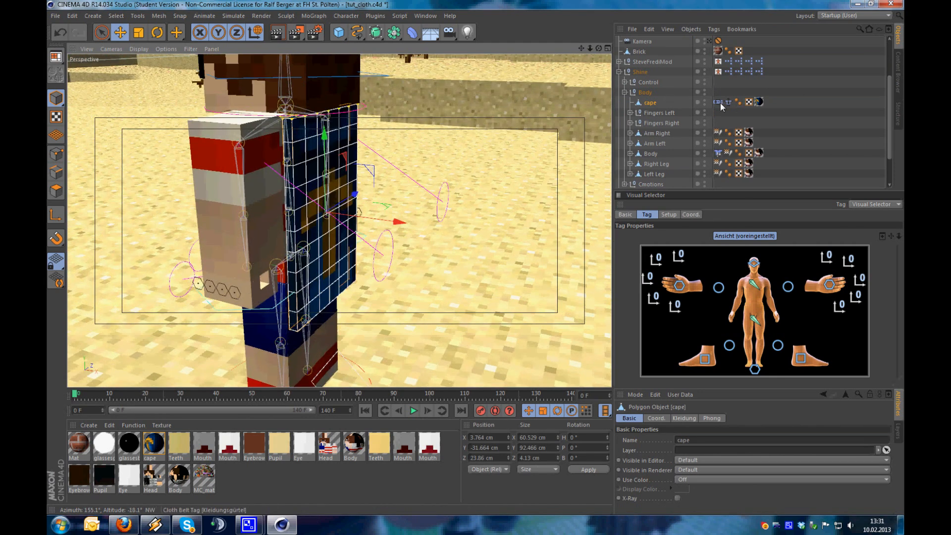
click(727, 102)
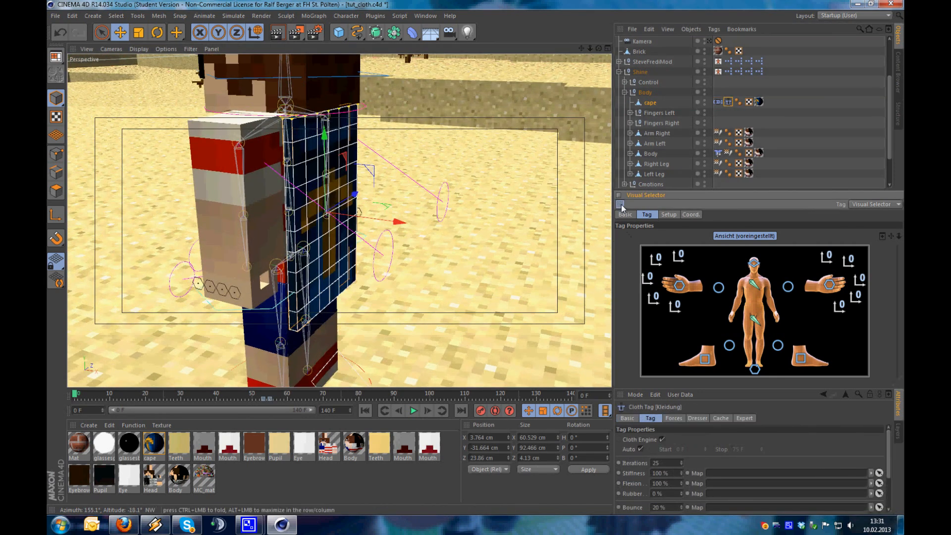
click(621, 205)
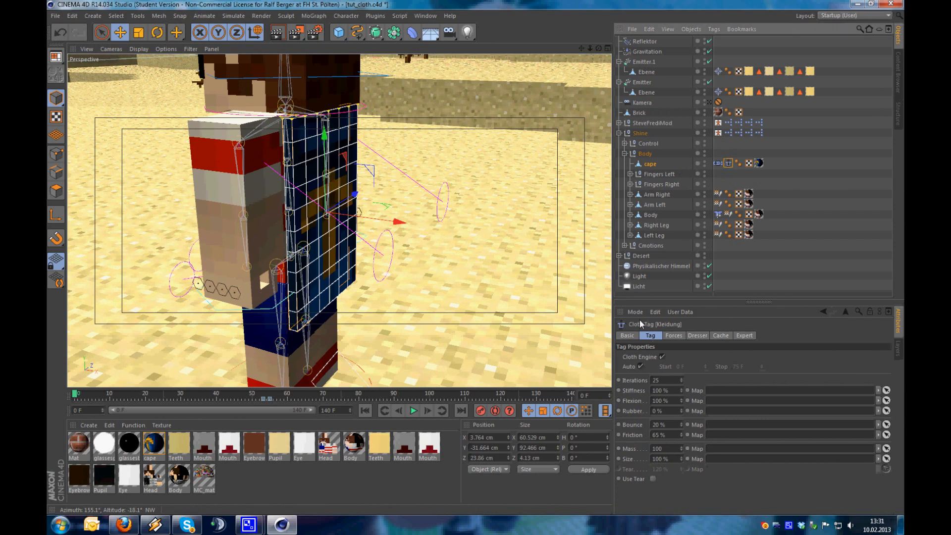
Examine the cape's Belt tag settings and the belt points along the cape's upper edge from several angles
click(717, 164)
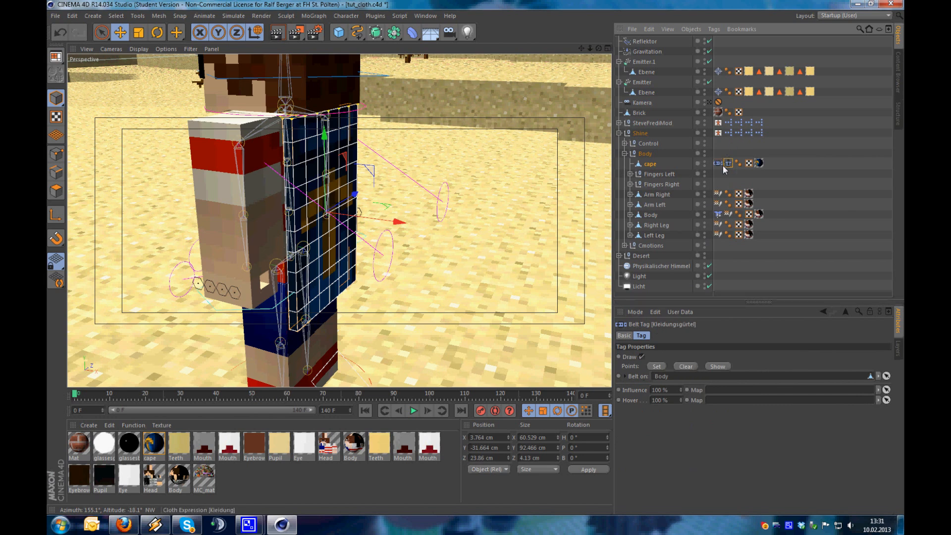
alt+drag(317, 196, 288, 169)
alt+right_drag(287, 169, 294, 117)
alt+middle_drag(294, 117, 345, 198)
alt+drag(346, 197, 321, 174)
alt+drag(384, 155, 372, 232)
alt+right_drag(424, 238, 481, 211)
alt+drag(480, 210, 473, 183)
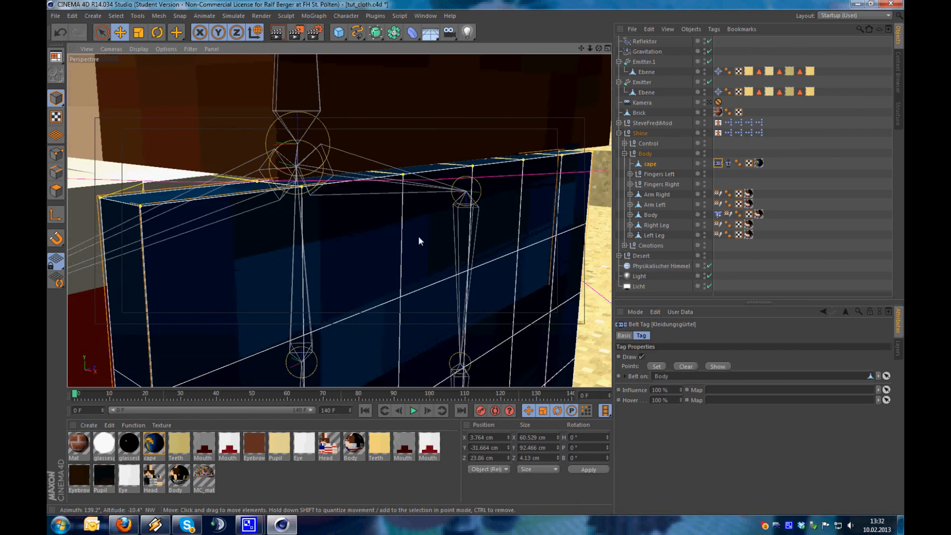
alt+right_drag(418, 241, 223, 270)
alt+drag(453, 282, 453, 267)
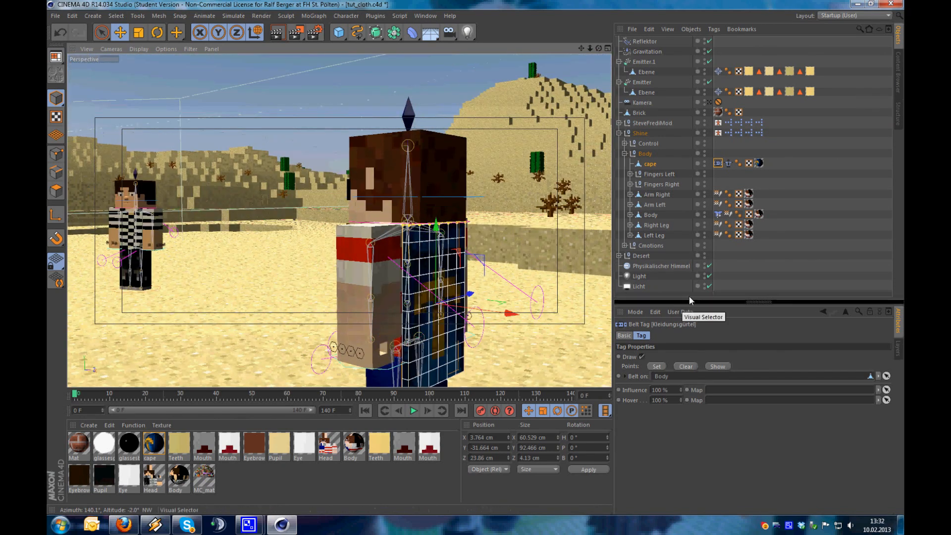
click(721, 187)
alt+drag(436, 236, 513, 211)
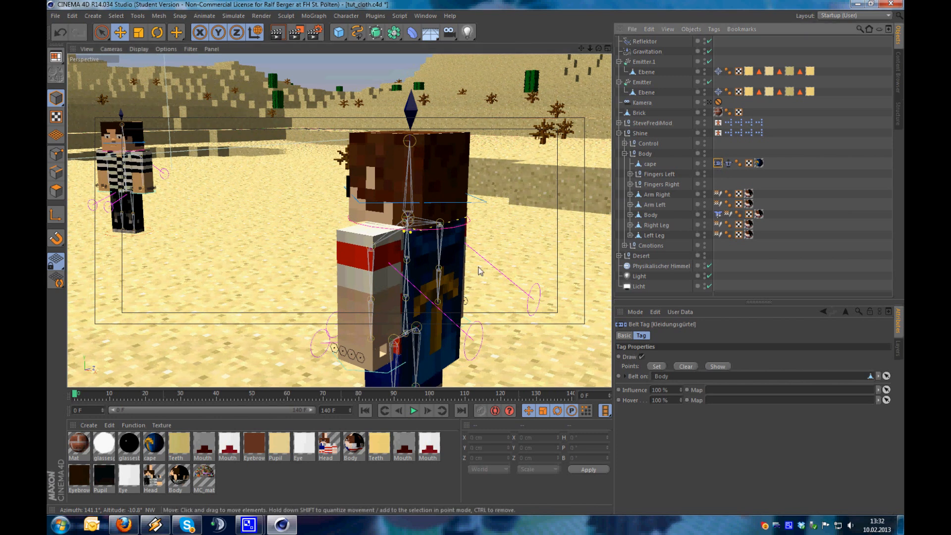
alt+drag(434, 251, 48, 406)
alt+drag(441, 315, 519, 243)
Turn off Draw in the cape's Belt tag and disable the Cloth Engine in its Cloth tag
click(657, 165)
click(717, 163)
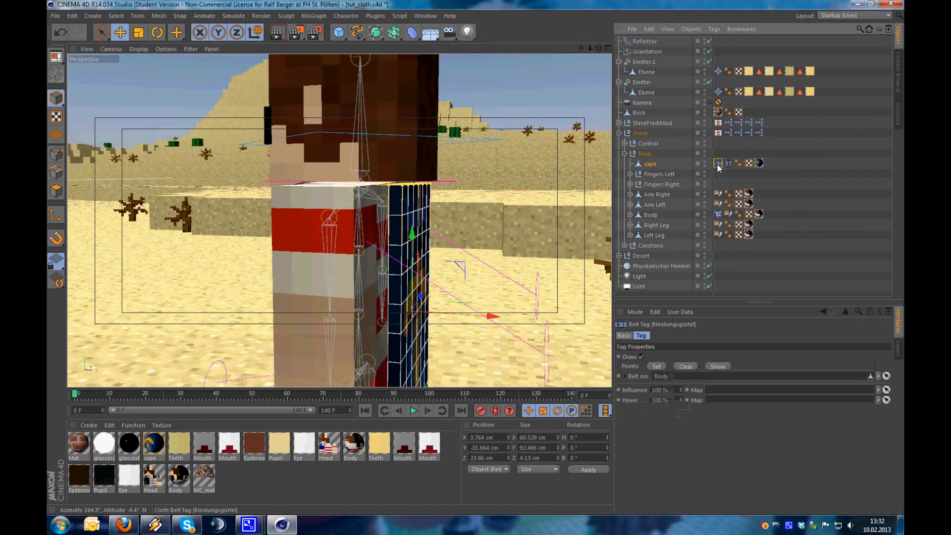
click(642, 356)
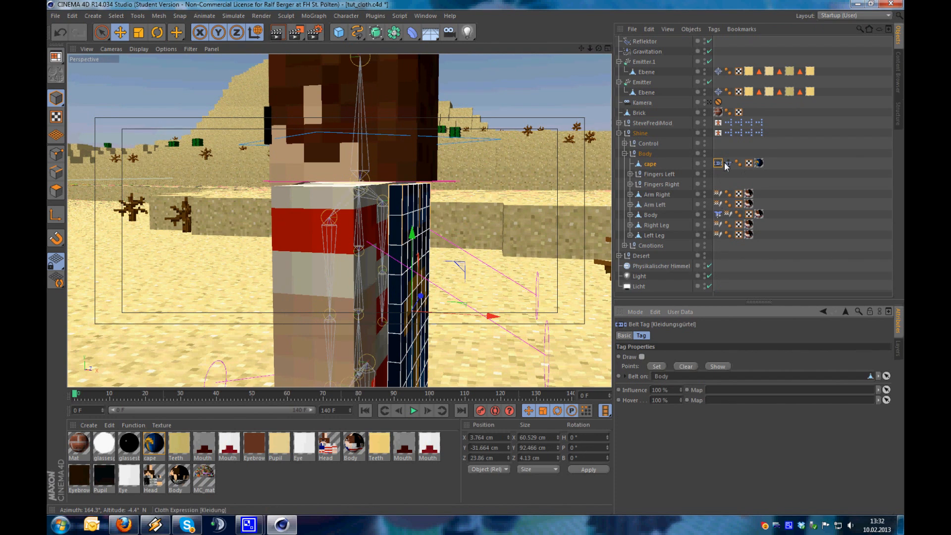
click(727, 164)
click(662, 356)
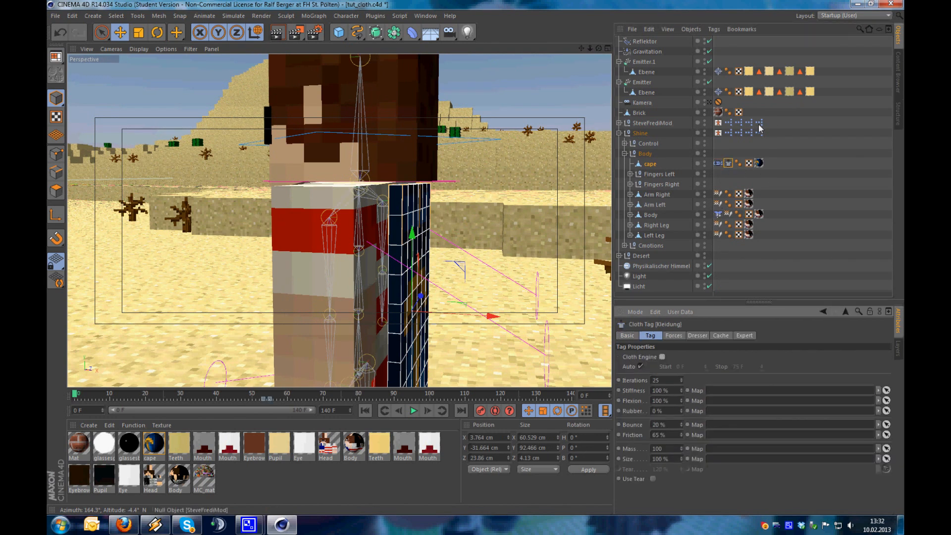
Move the Belt and Cloth tags from the cape to the Body null and scrub the timeline to preview the cape
ctrl+click(718, 164)
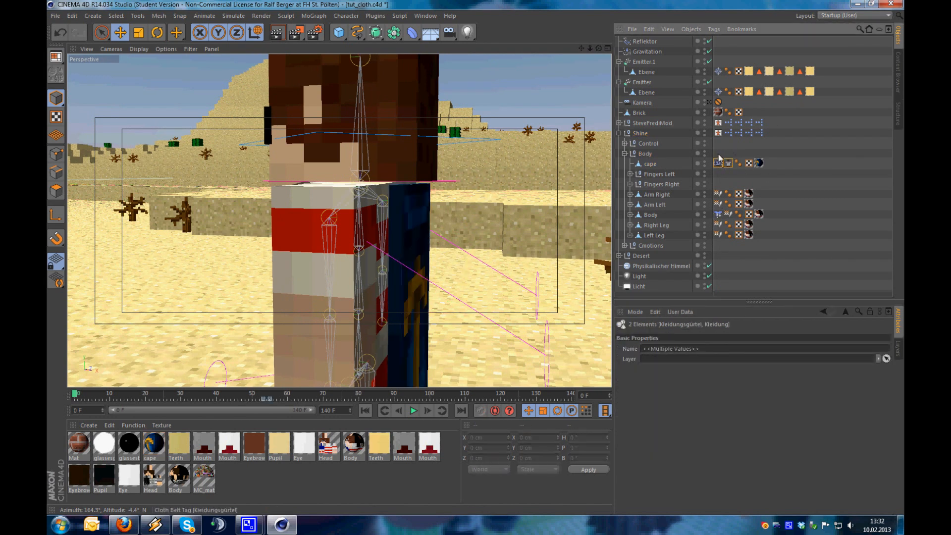
click(649, 163)
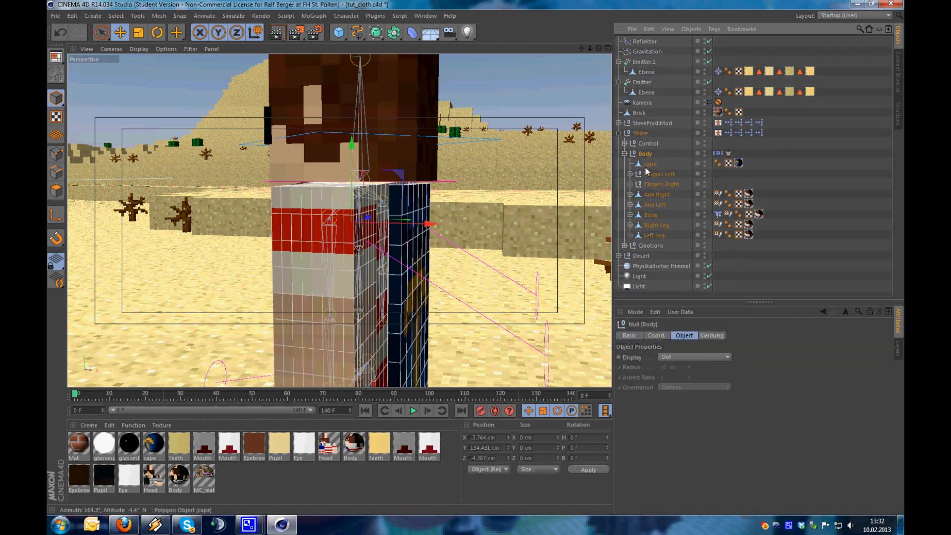
drag(81, 396, 299, 390)
drag(210, 394, 75, 392)
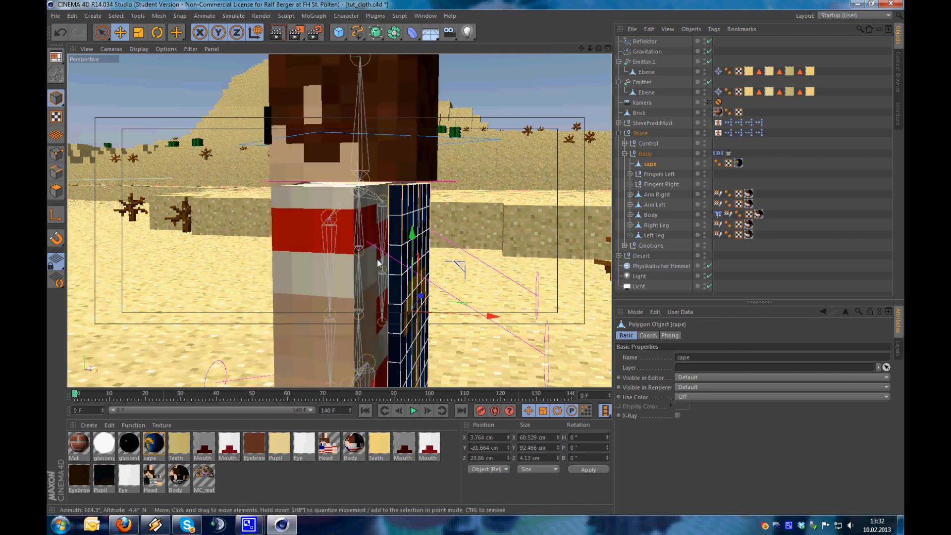
Add a new Cloth simulation tag and a Cloth Belt simulation tag to the cape
alt+drag(450, 212, 483, 203)
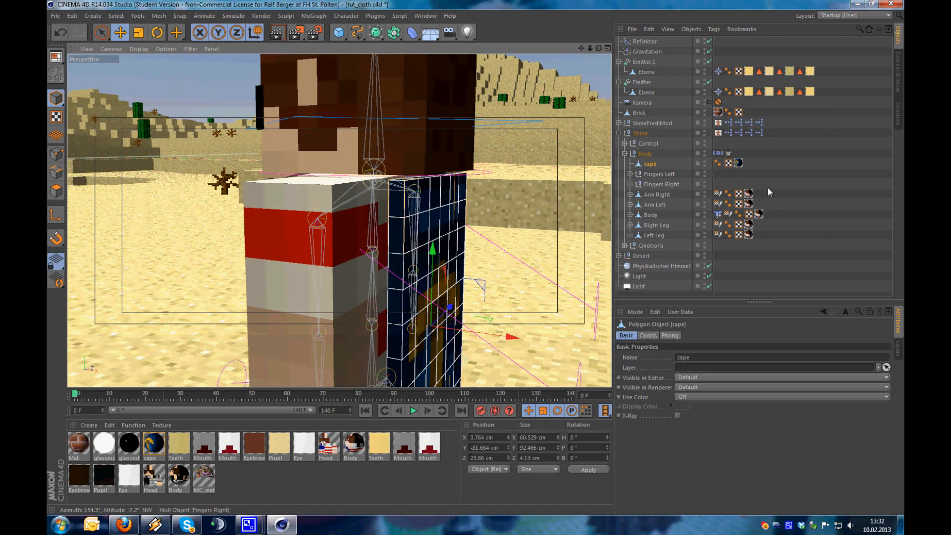
right_click(652, 165)
mouse_move(698, 170)
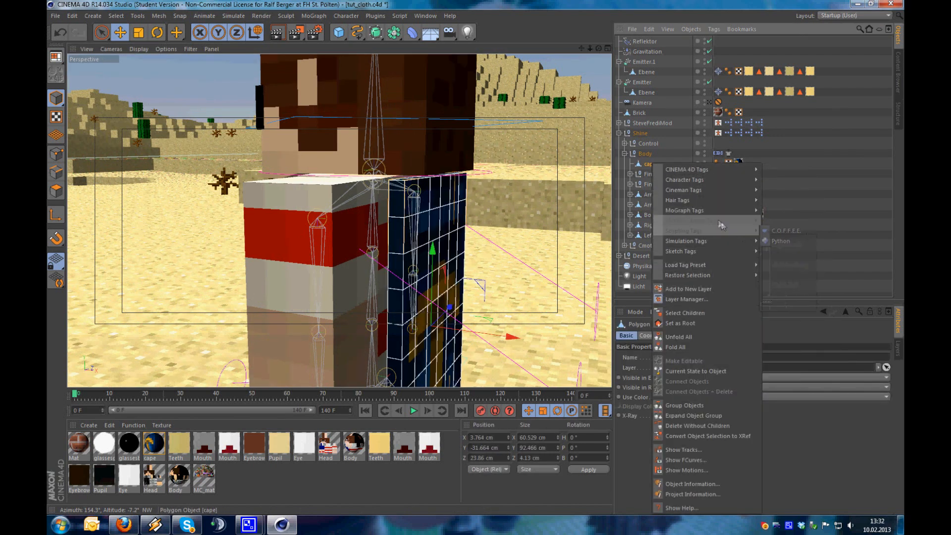
mouse_move(703, 240)
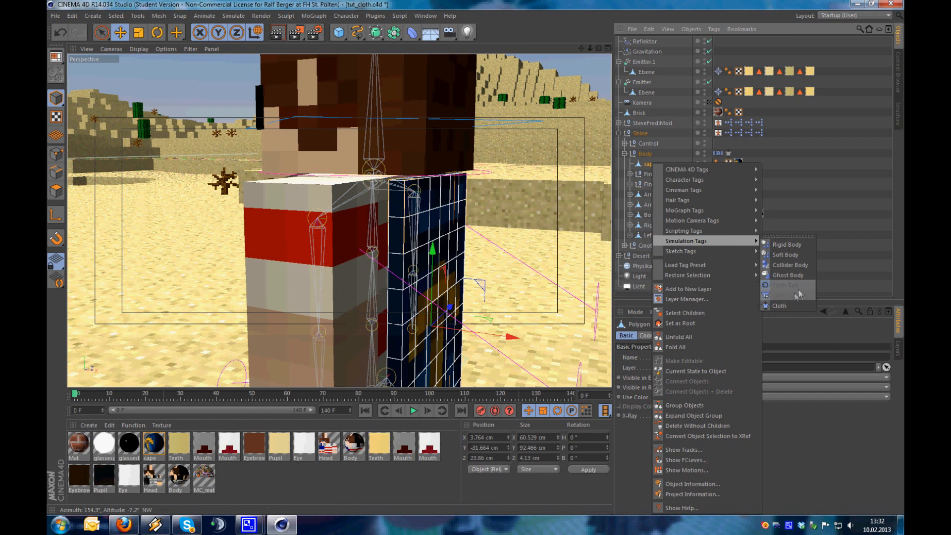
click(779, 305)
right_click(649, 162)
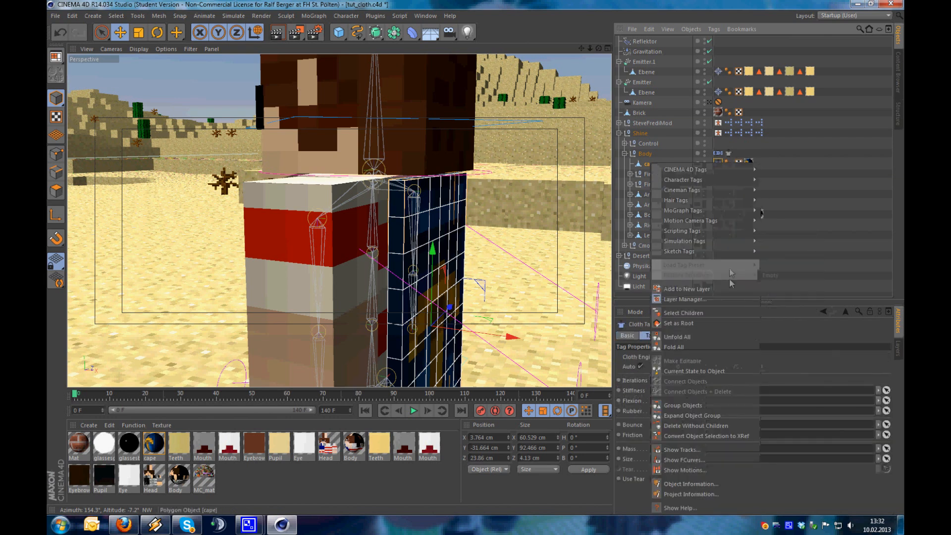
mouse_move(722, 241)
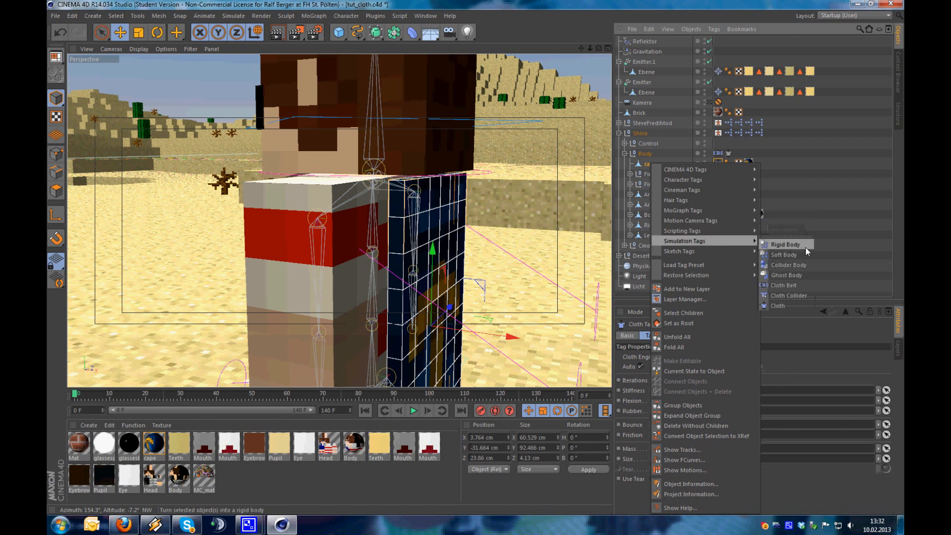
click(797, 286)
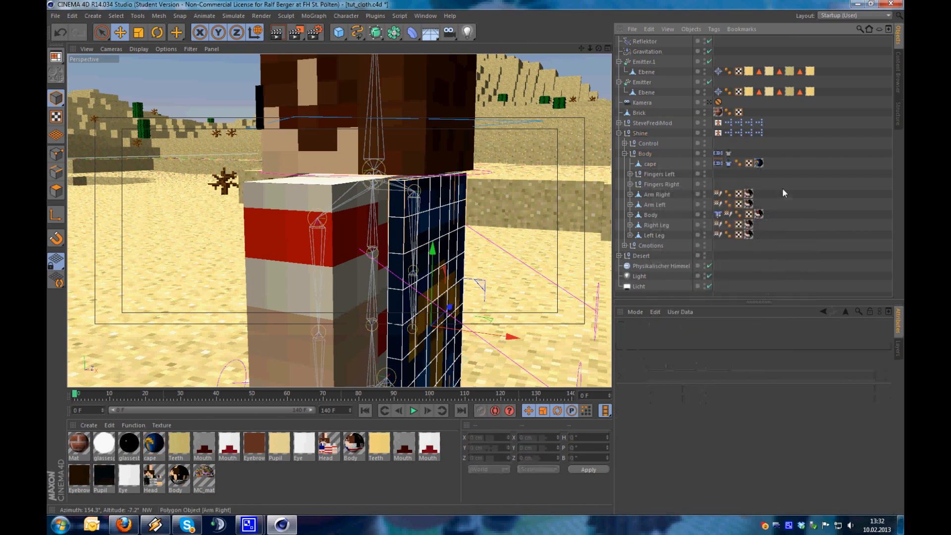
Select the Body mesh, look up the Cloth Collider simulation tag and display the mesh's existing Collider tag settings
alt+drag(422, 206, 489, 170)
click(656, 217)
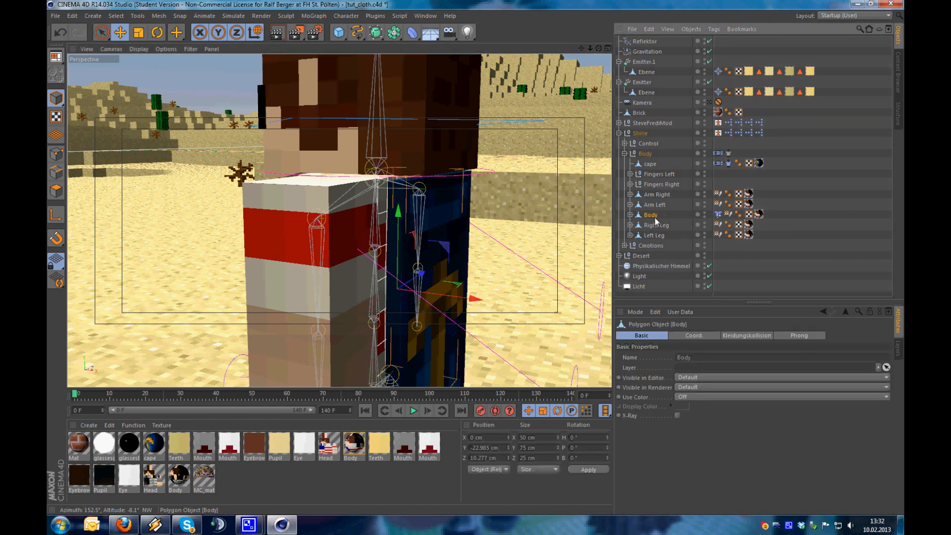
alt+drag(497, 238, 713, 203)
scroll(401, 260, down, 4)
right_click(649, 216)
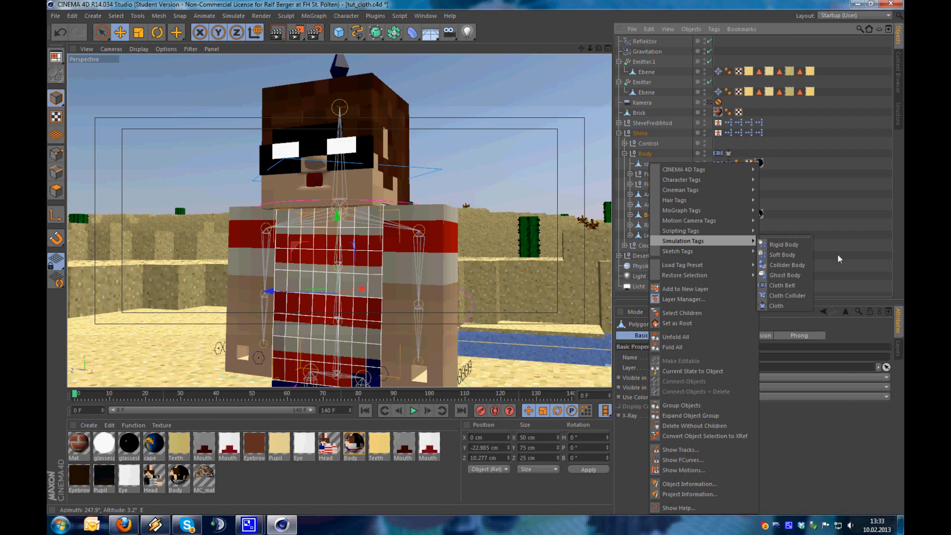
click(795, 295)
Examine the spacing between the cape and the torso mesh from the side and the back
alt+drag(376, 270, 214, 288)
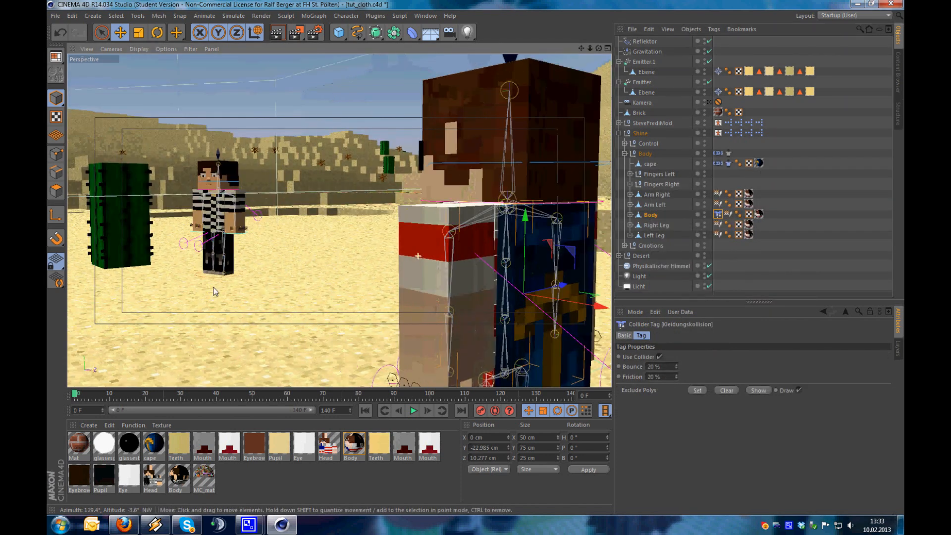
alt+right_drag(515, 280, 557, 220)
mouse_move(472, 209)
alt+mouse_down()
mouse_move(475, 256)
mouse_move(399, 242)
mouse_move(470, 221)
alt+mouse_up()
alt+right_drag(469, 221, 358, 236)
alt+drag(358, 235, 456, 226)
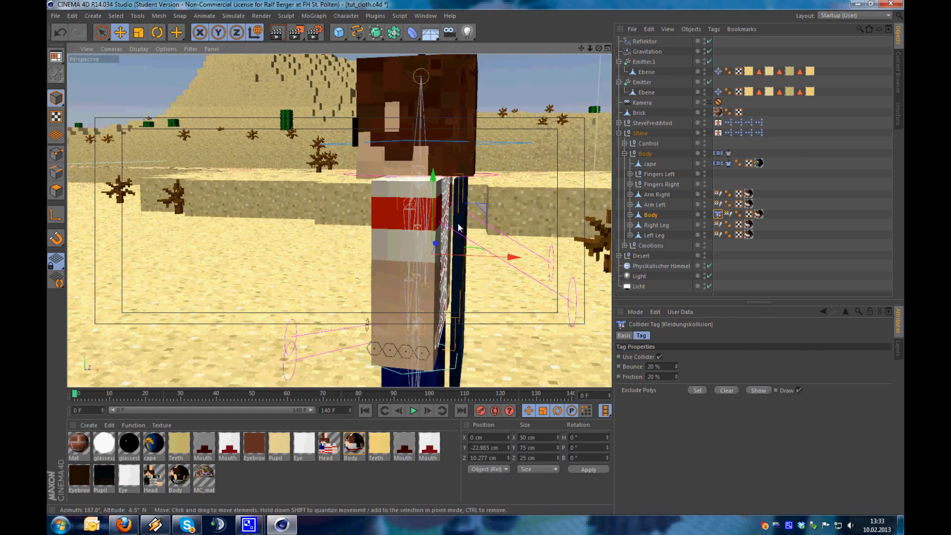
alt+middle_drag(457, 226, 362, 165)
alt+drag(363, 169, 338, 207)
alt+right_drag(338, 206, 392, 200)
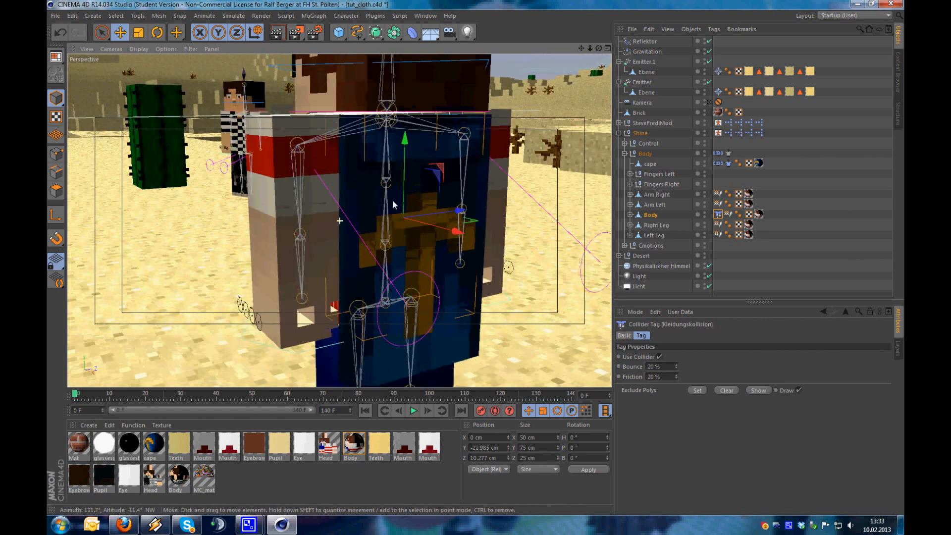
alt+middle_drag(392, 200, 398, 235)
alt+drag(409, 247, 355, 203)
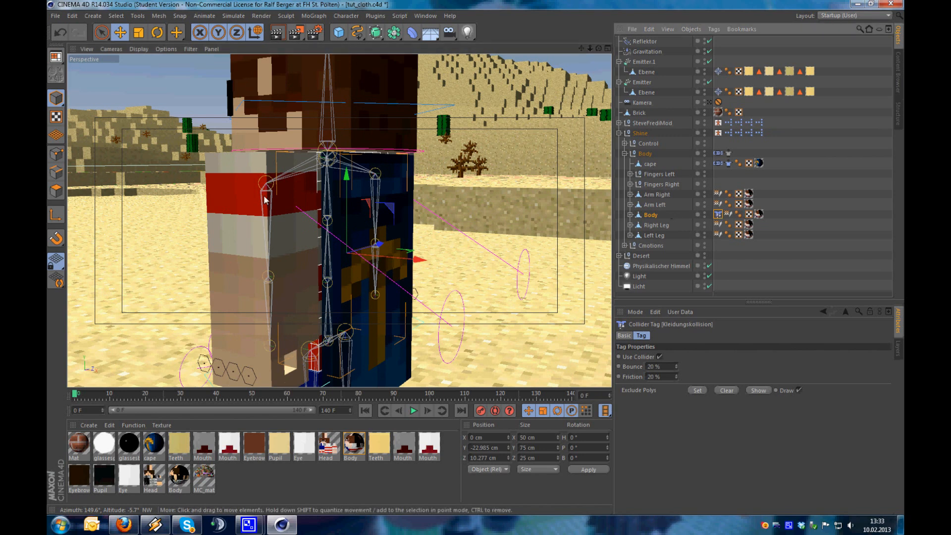
alt+drag(332, 229, 329, 151)
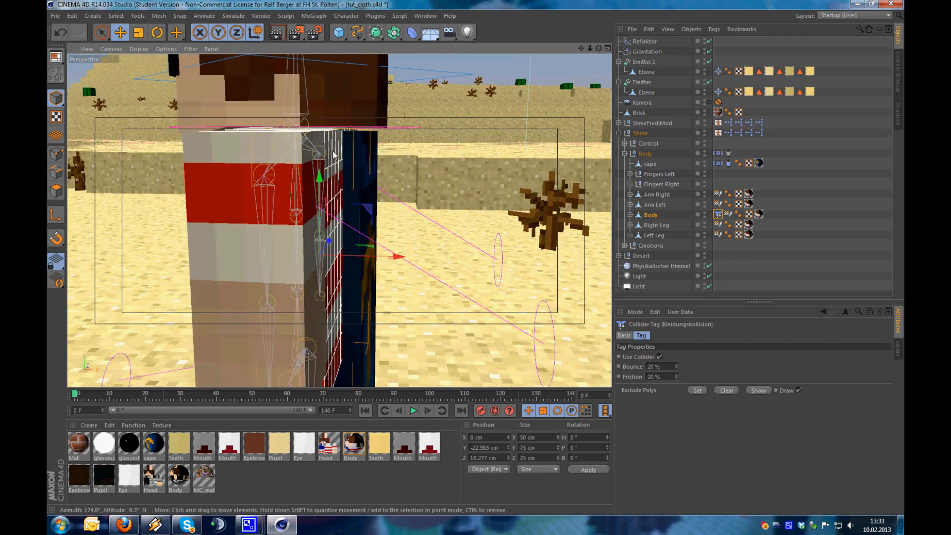
alt+middle_drag(332, 153, 333, 219)
alt+drag(331, 256, 545, 238)
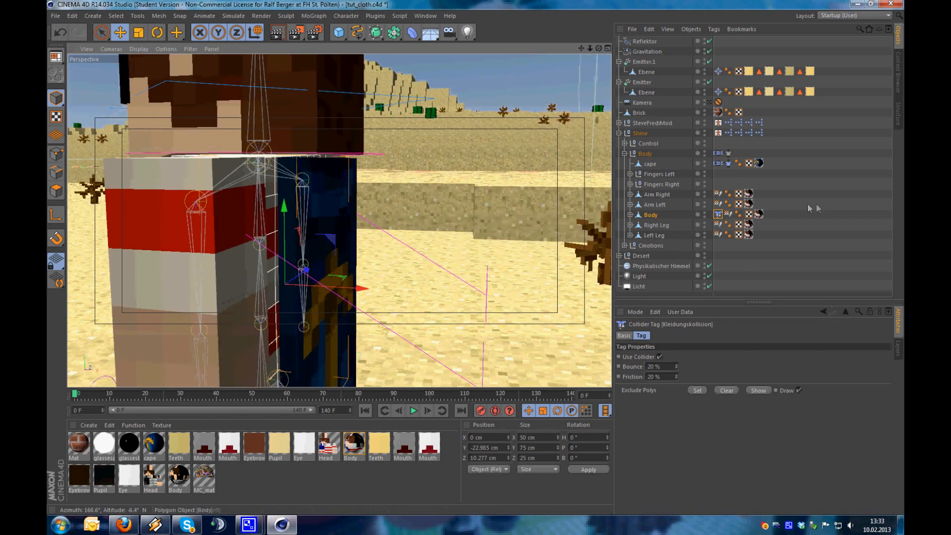
Select the cape at frame 0 and switch to point editing with its upper edge in close view
click(807, 203)
click(648, 165)
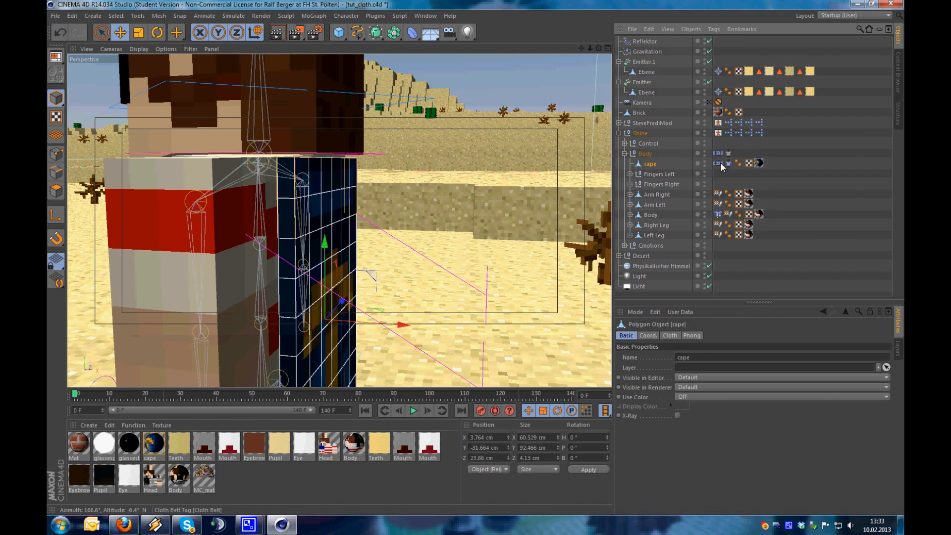
alt+drag(340, 217, 246, 345)
mouse_move(94, 391)
mouse_down()
mouse_move(247, 385)
mouse_move(47, 386)
mouse_move(215, 381)
mouse_move(67, 382)
mouse_move(275, 364)
mouse_move(291, 370)
mouse_move(47, 385)
mouse_up()
alt+drag(350, 281, 391, 238)
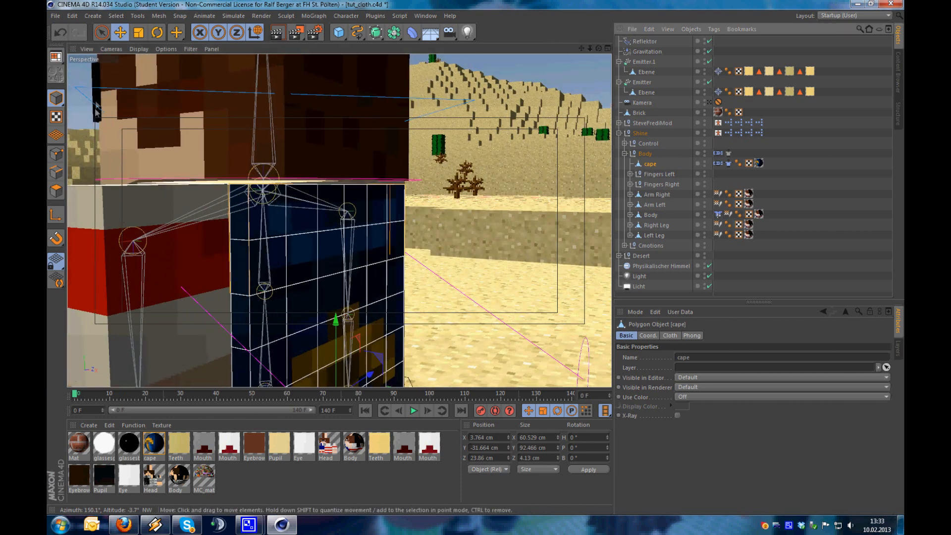
click(52, 156)
alt+drag(332, 223, 265, 221)
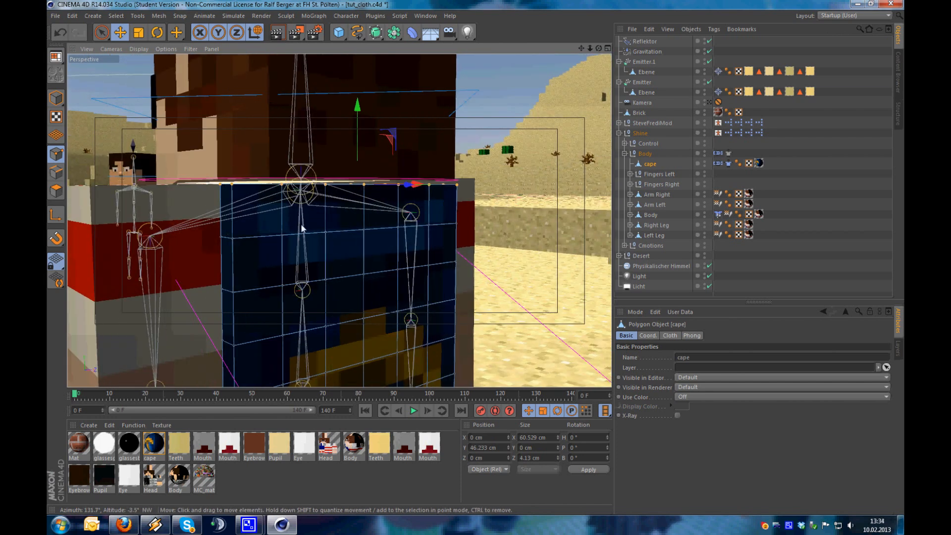
Frame the cape in all four views and check the selected points along its upper edge
alt+drag(386, 188, 304, 227)
middle_click(483, 176)
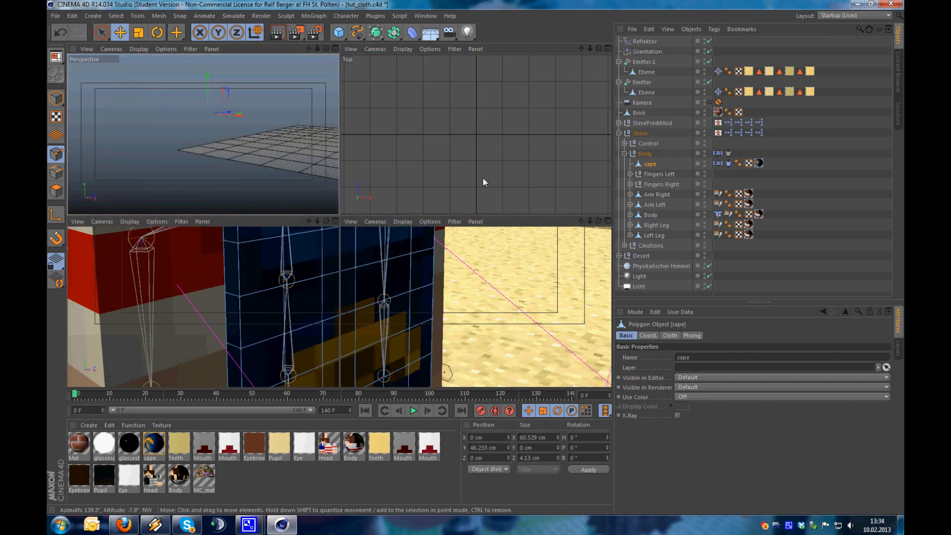
key(h)
key(h)
key(h)
alt+right_drag(299, 314, 228, 293)
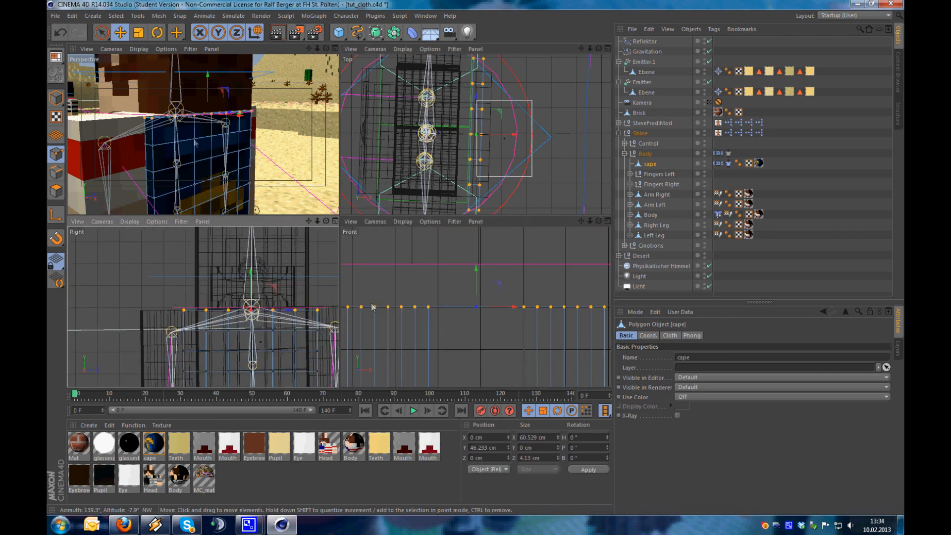
middle_click(298, 128)
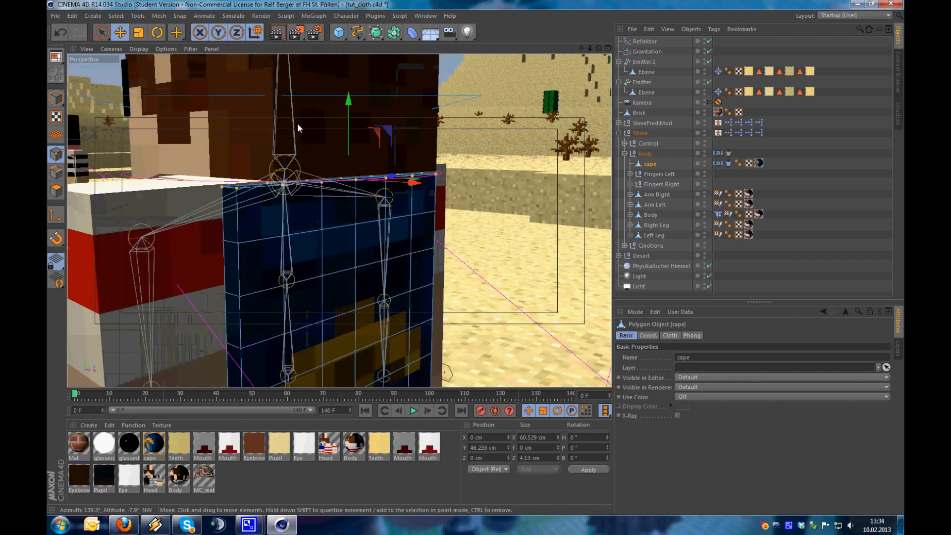
Examine the cape's upper-edge point row against the torso in the Right view
middle_click(327, 272)
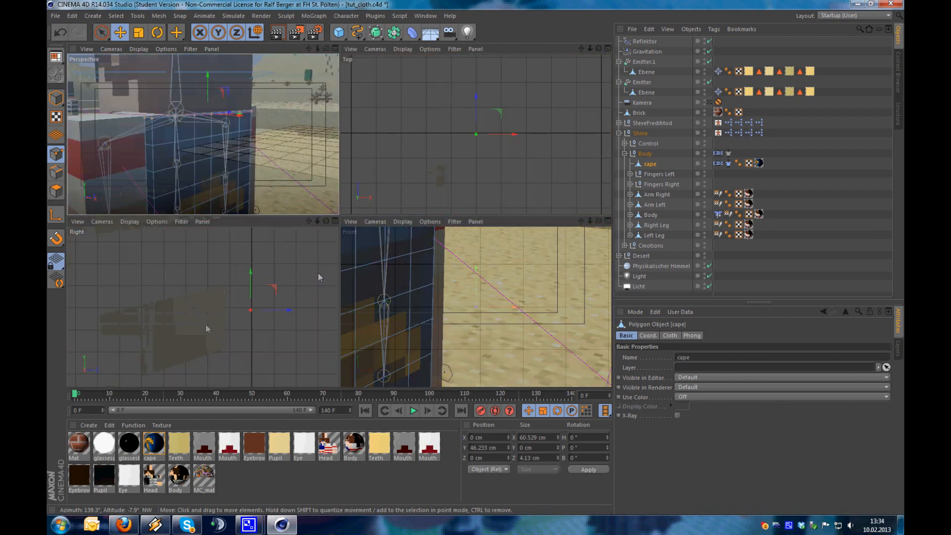
middle_click(253, 326)
alt+right_drag(501, 314, 364, 320)
alt+middle_drag(483, 343, 321, 248)
alt+right_drag(323, 247, 384, 225)
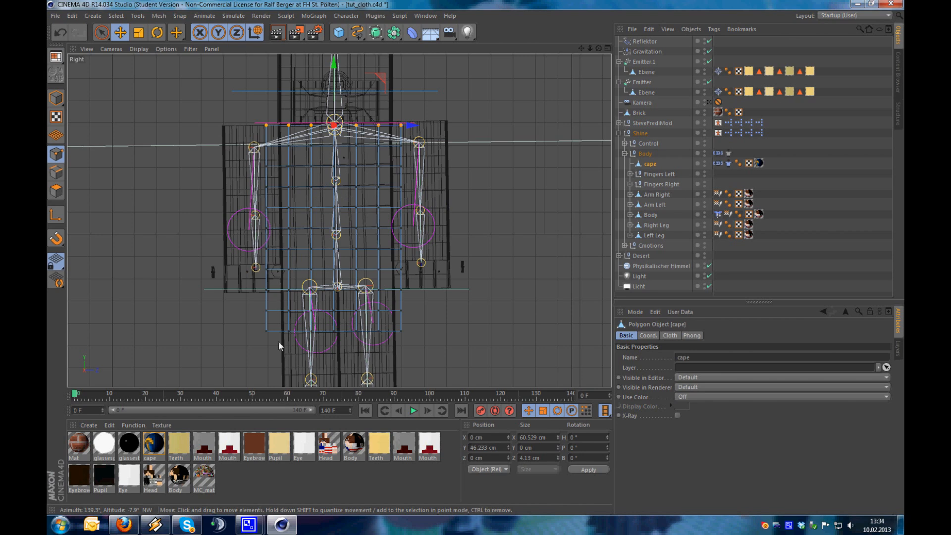
scroll(305, 171, up, 3)
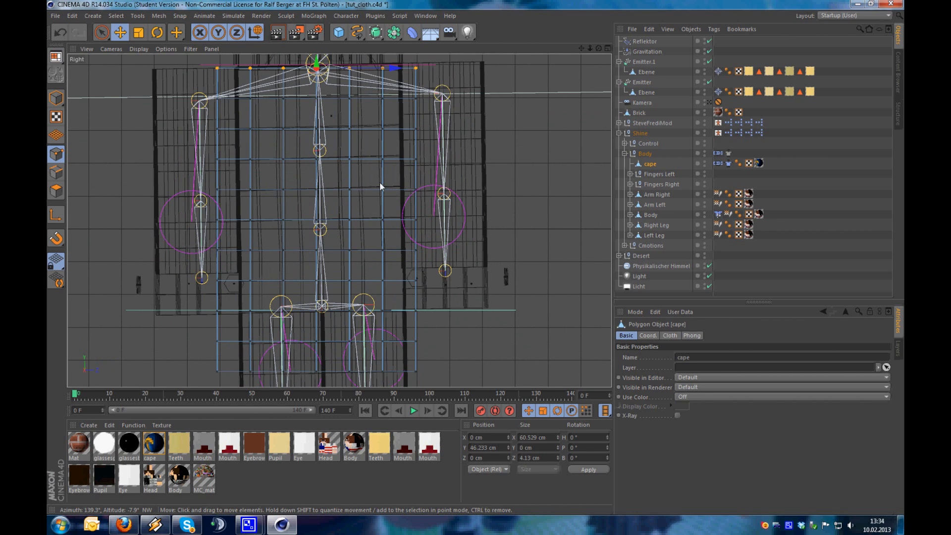
In the cape's Cloth Belt tag, assign the Body mesh as the Belt on object and set the selected upper-edge points as belt points
key(F1)
alt+right_drag(380, 320, 342, 308)
alt+drag(342, 307, 323, 162)
scroll(323, 163, up, 2)
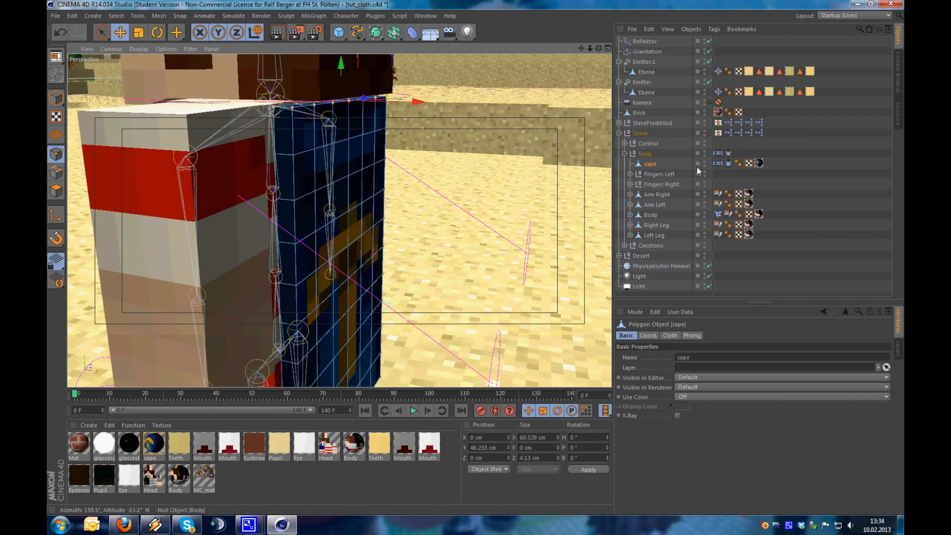
click(718, 164)
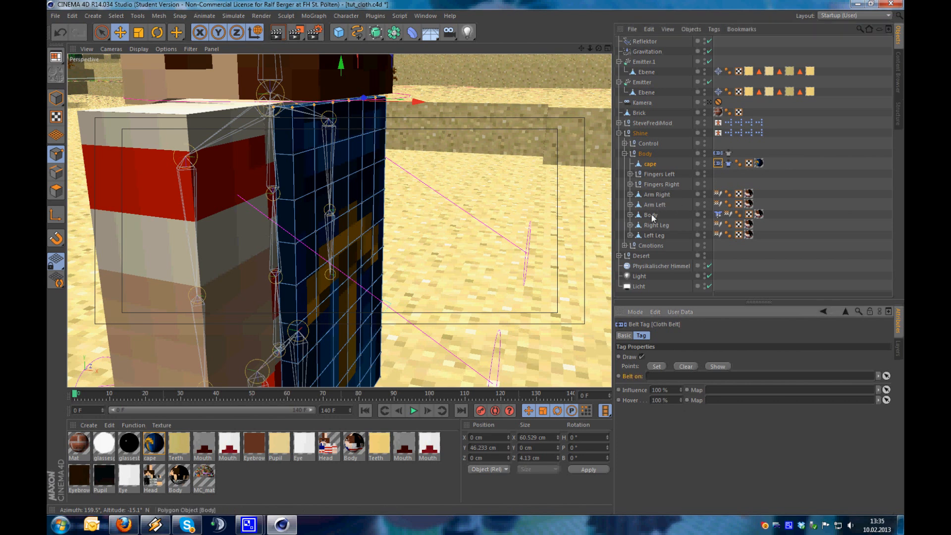
drag(651, 215, 668, 231)
drag(655, 379, 656, 379)
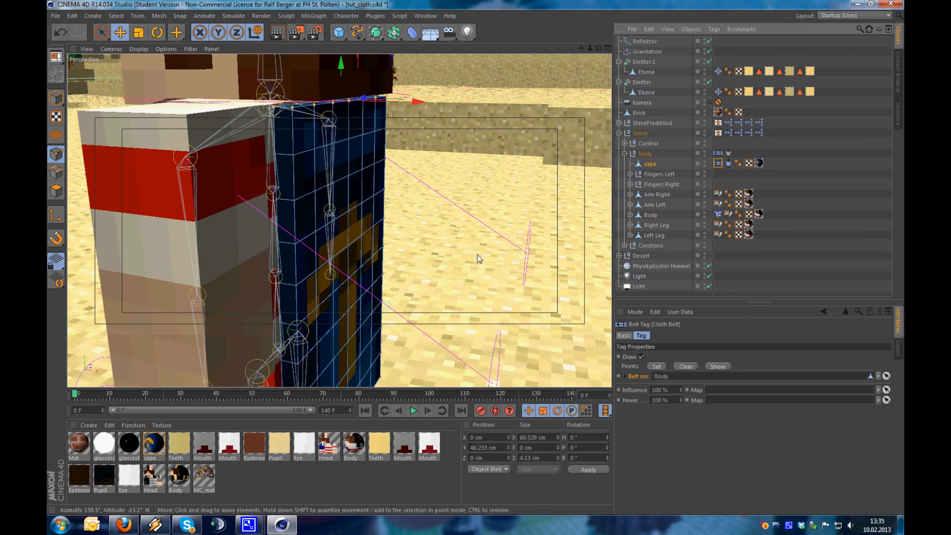
click(656, 366)
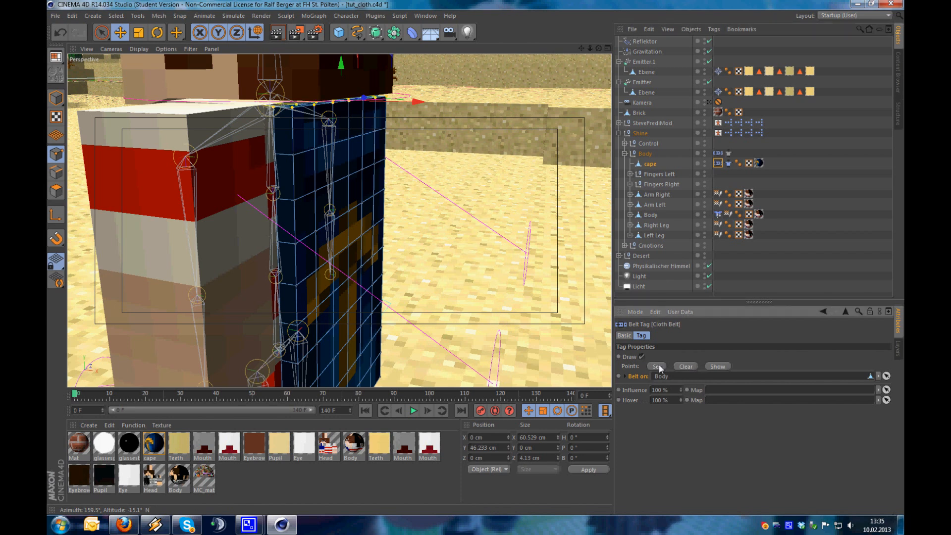
Inspect the belt points, play the animation to about frame 50 to test the cape, and return to frame 0
scroll(356, 102, up, 3)
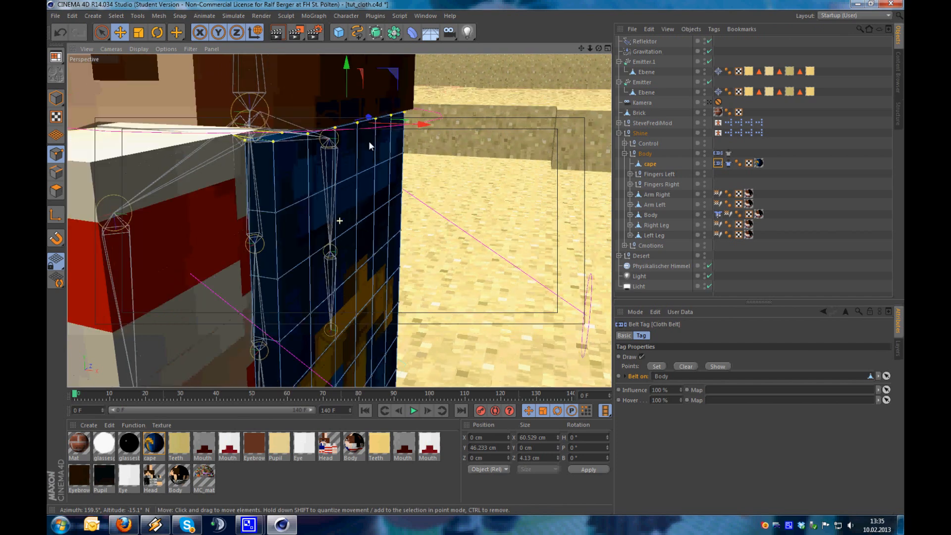
alt+drag(368, 144, 342, 158)
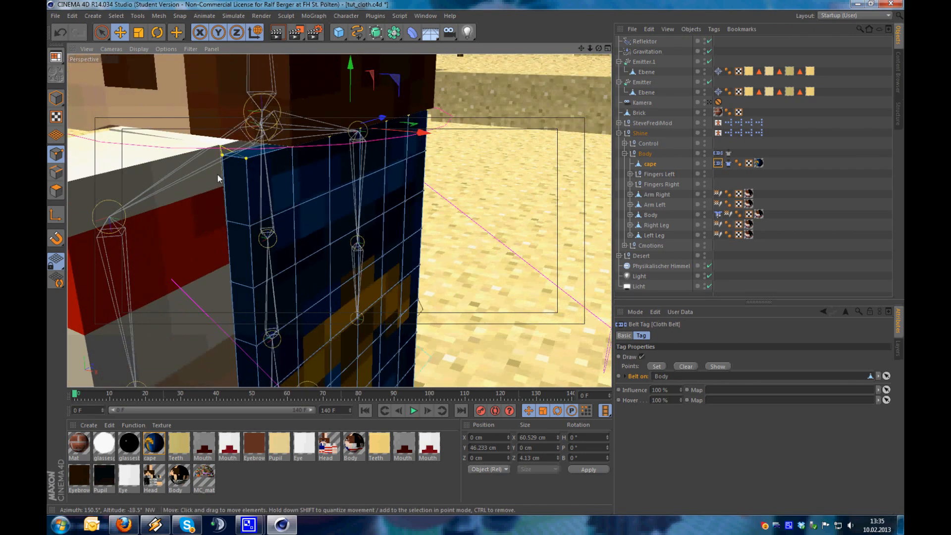
scroll(218, 221, down, 5)
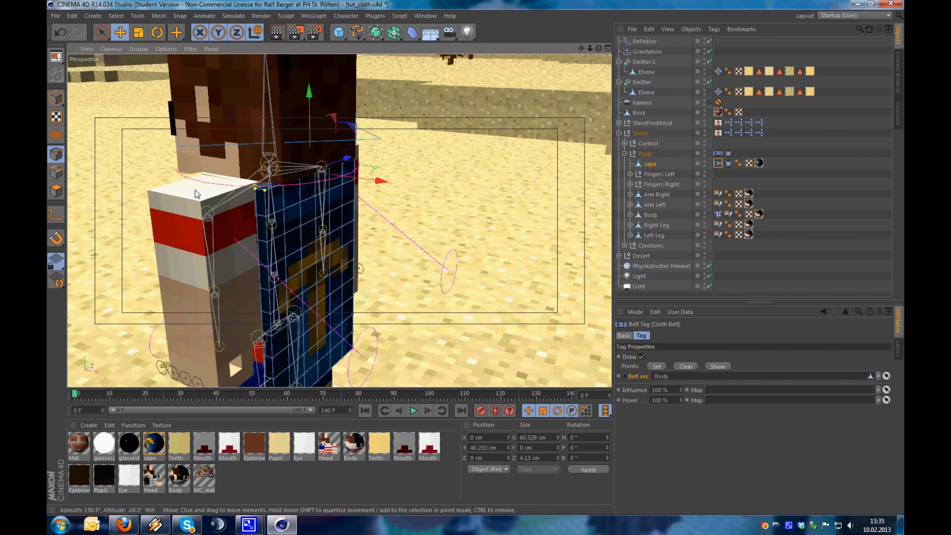
scroll(250, 218, up, 3)
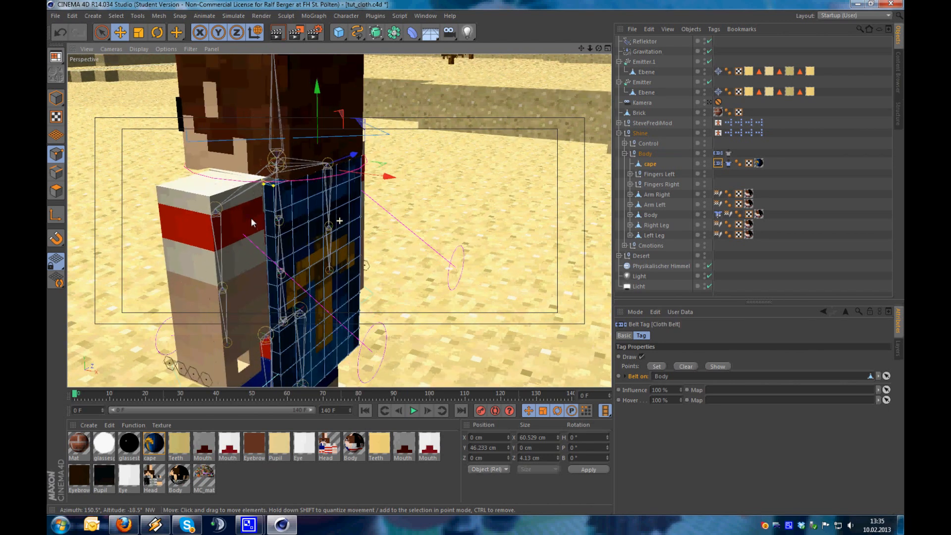
click(412, 411)
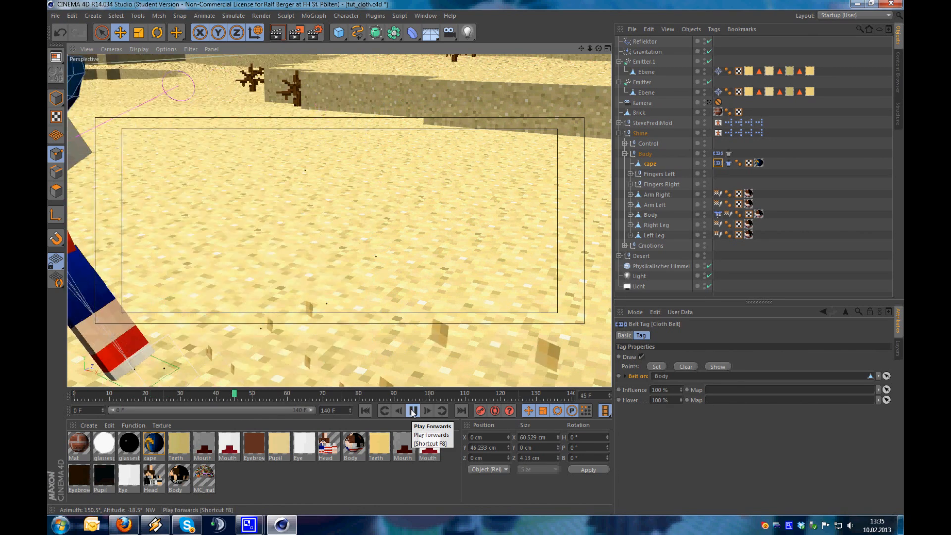
click(412, 410)
scroll(168, 221, down, 3)
mouse_move(196, 205)
alt+mouse_down()
mouse_move(408, 177)
mouse_move(152, 198)
mouse_move(194, 207)
alt+mouse_up()
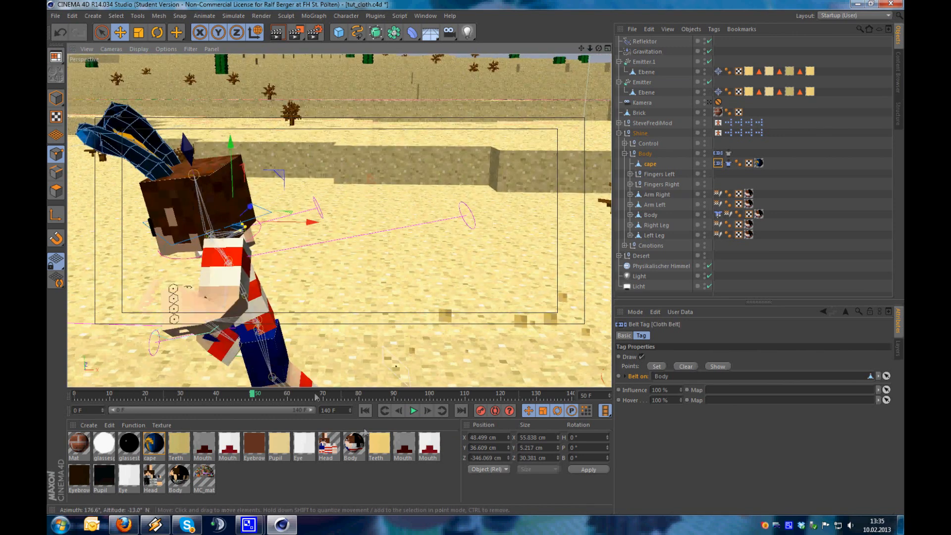
click(365, 411)
alt+middle_drag(580, 304, 408, 276)
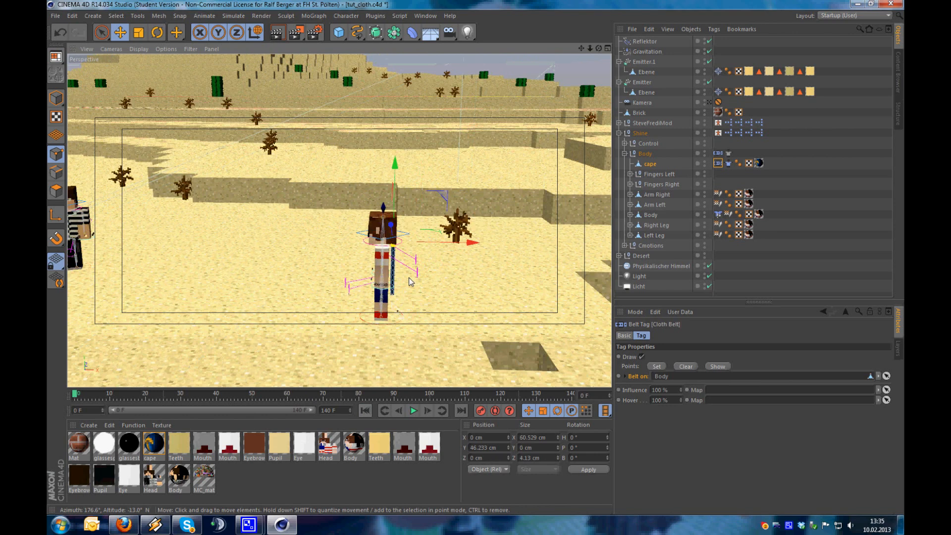
Display the Tag properties of the cape's Cloth tag with the character's back and side in close view
scroll(386, 255, up, 7)
alt+drag(386, 255, 341, 264)
alt+middle_drag(342, 269, 393, 274)
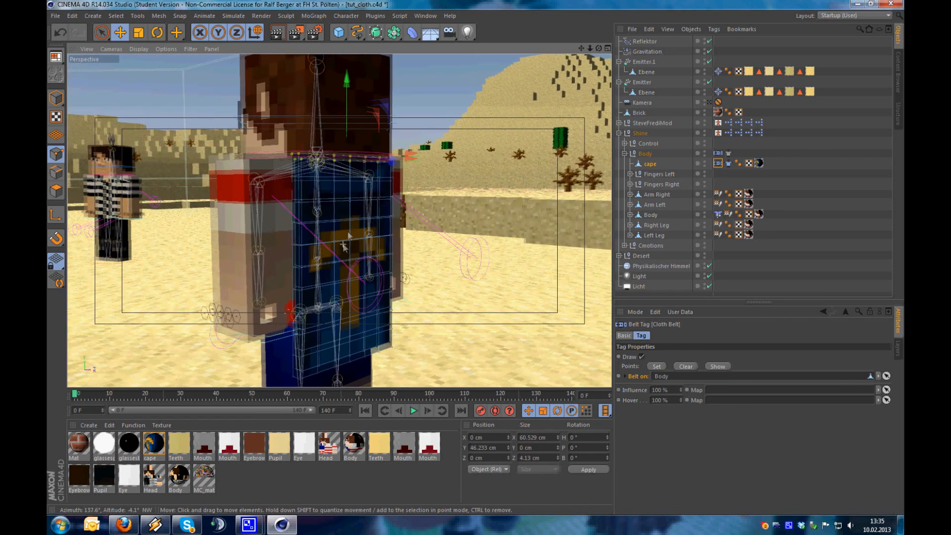
alt+drag(393, 274, 406, 273)
click(765, 249)
click(728, 163)
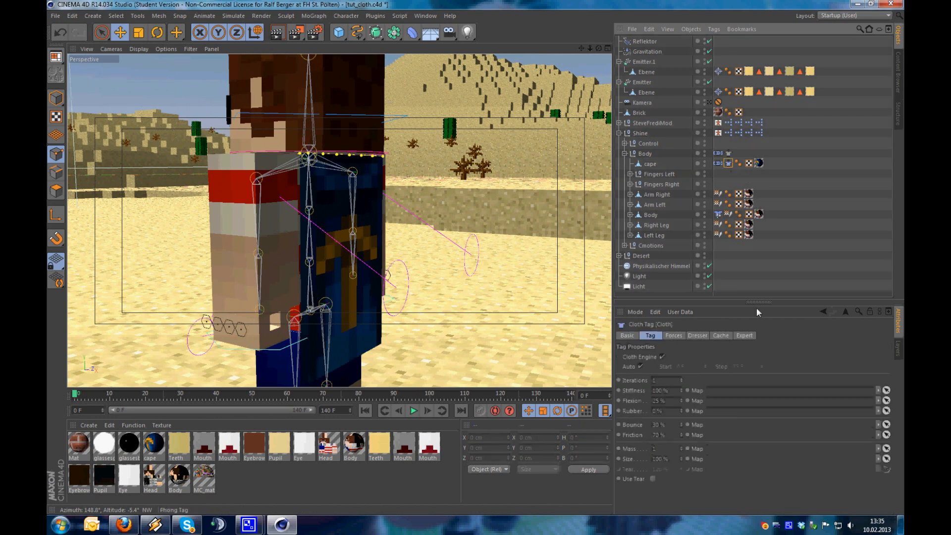
alt+drag(404, 229, 429, 233)
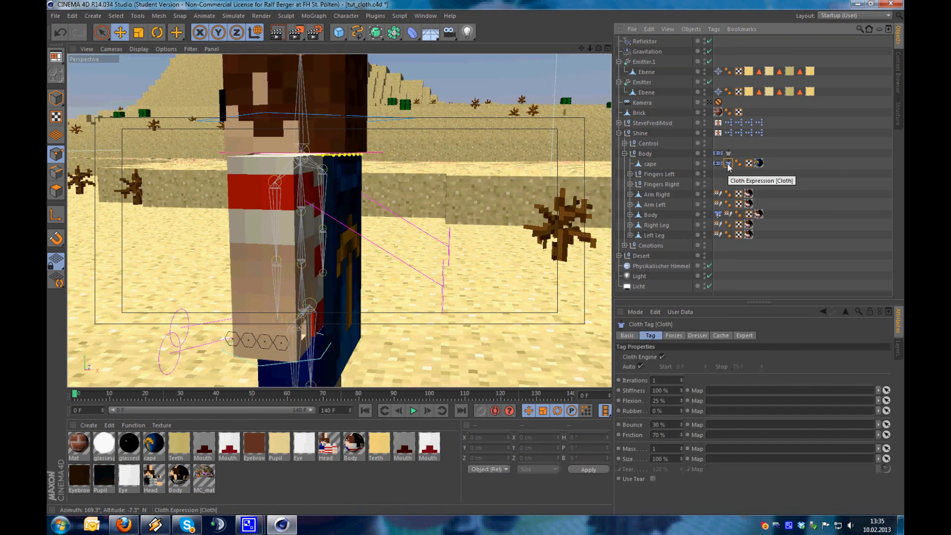
Look up the Iterations parameter in the help, read through the Cloth tag properties documentation and close it
click(634, 379)
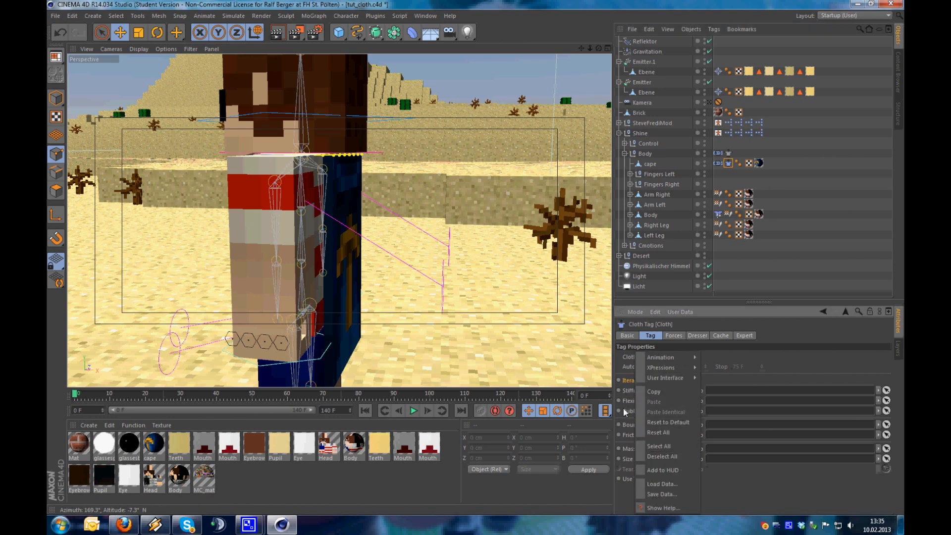
right_click(639, 381)
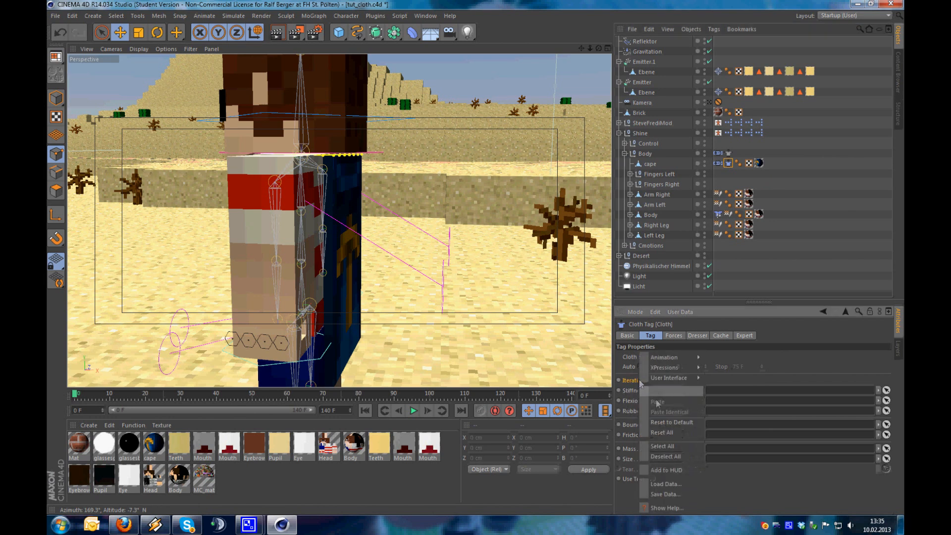
click(661, 508)
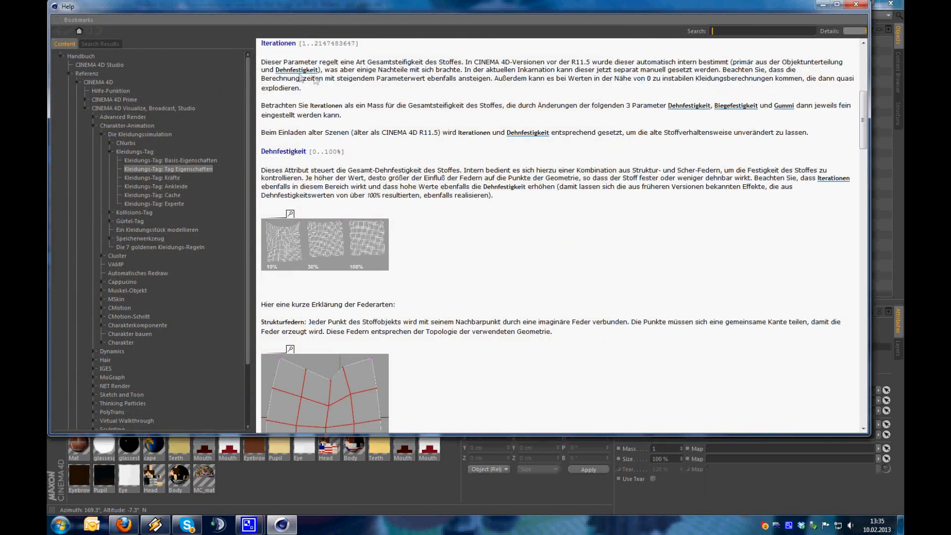
drag(323, 9, 320, 49)
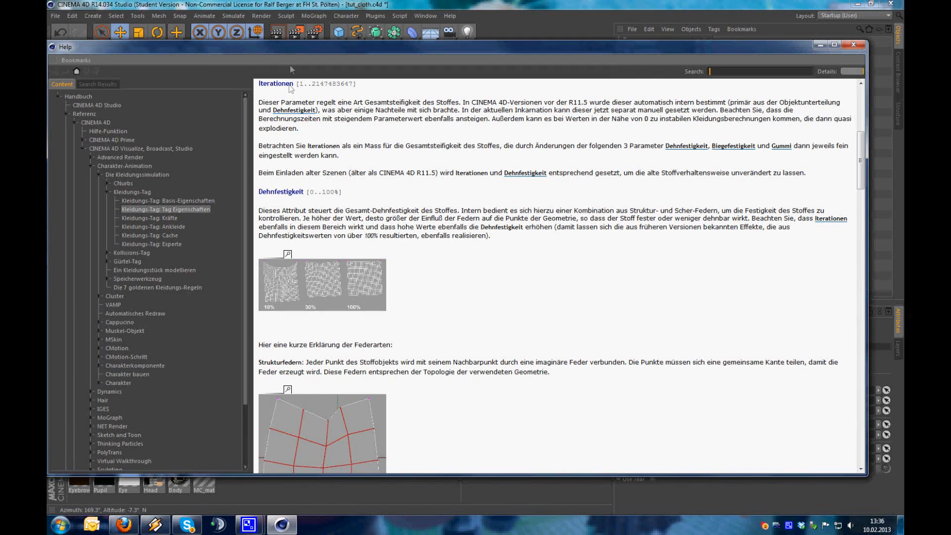
drag(300, 50, 302, 39)
drag(260, 74, 362, 74)
click(342, 120)
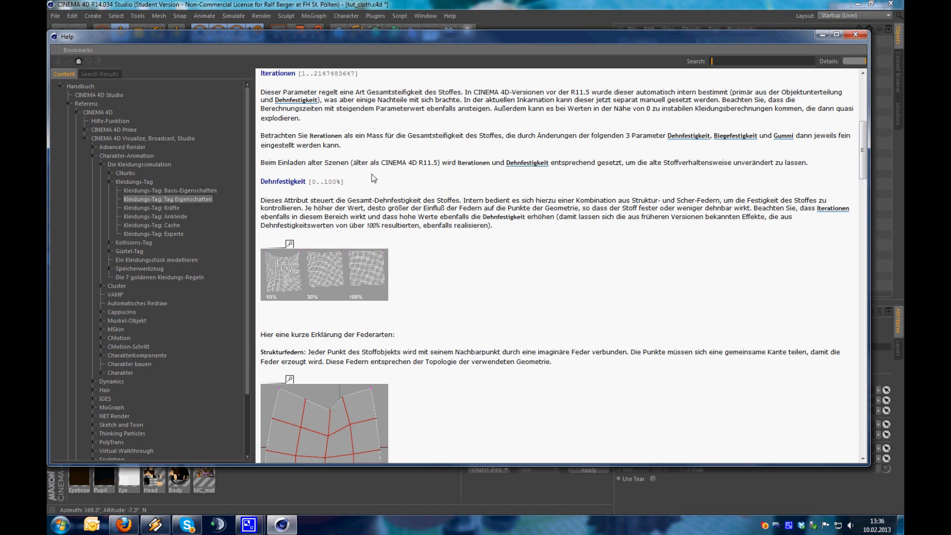
scroll(381, 162, up, 5)
scroll(379, 160, down, 15)
scroll(380, 161, down, 15)
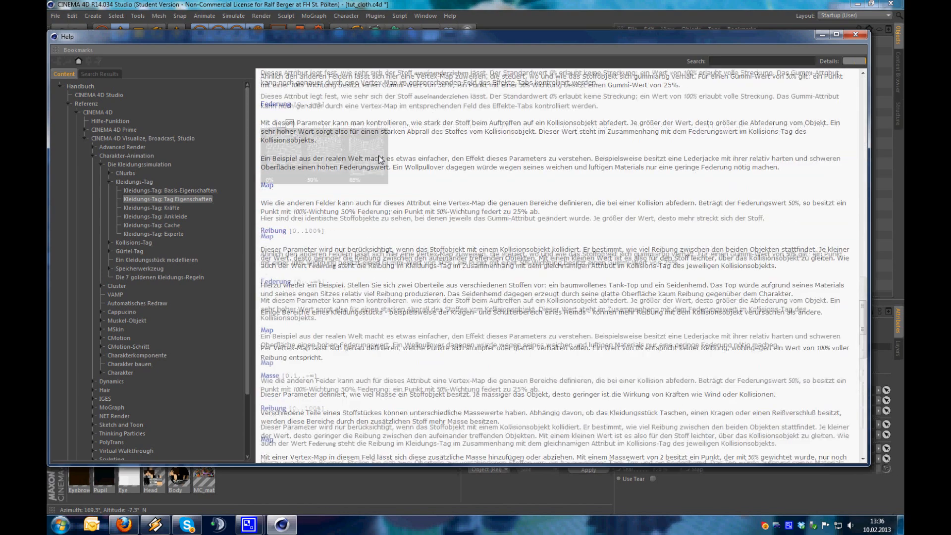
click(855, 34)
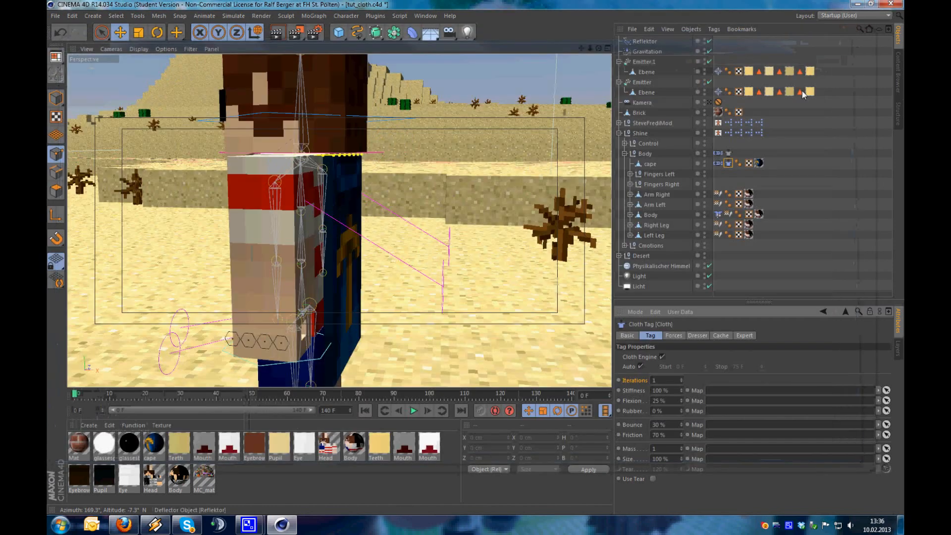
Set the Cloth tag's Flexion to 100%
alt+drag(338, 307, 270, 304)
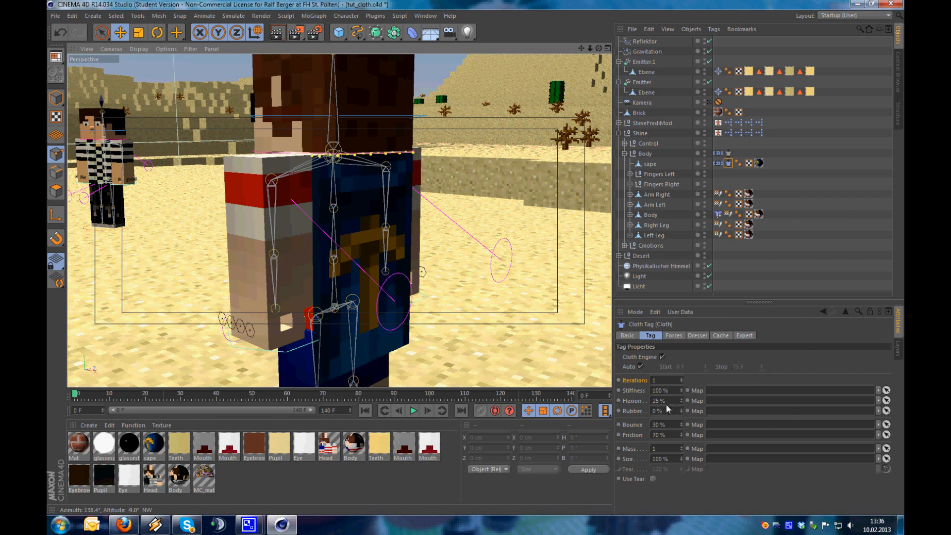
click(653, 401)
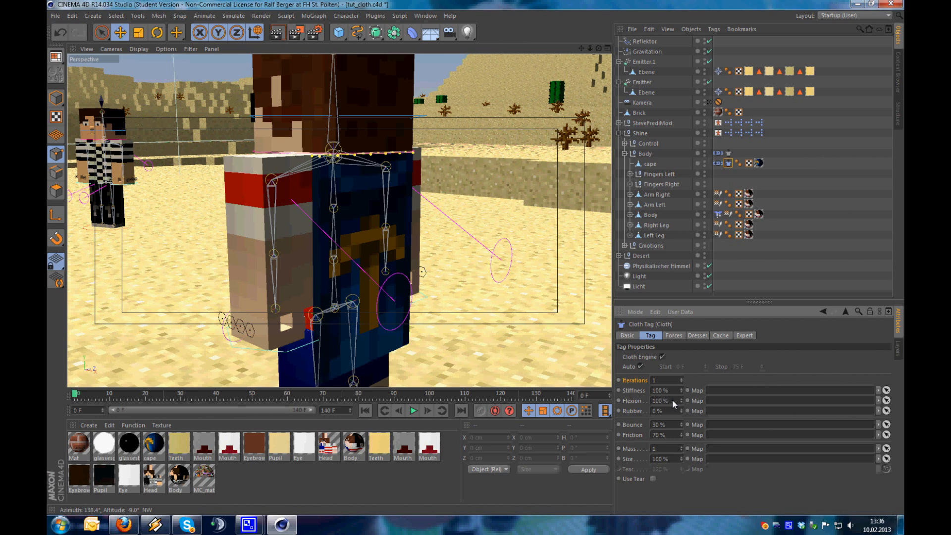
click(654, 391)
click(642, 381)
alt+drag(340, 289, 367, 272)
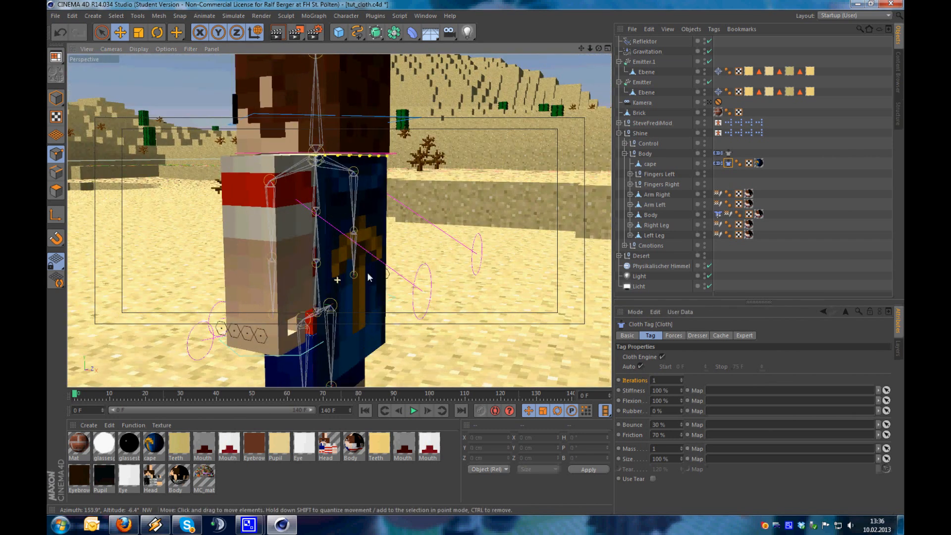
Set the Cloth tag's Iterations to 9
click(657, 380)
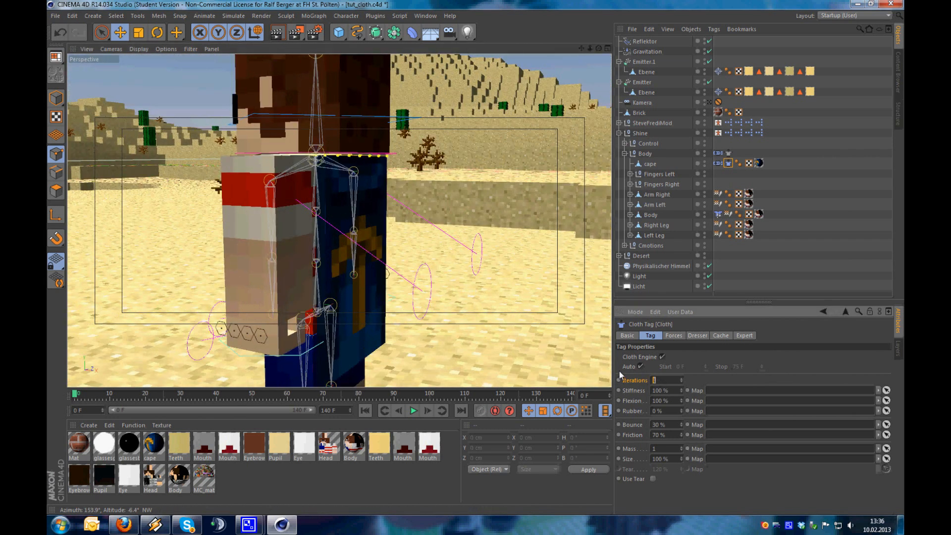
text(9)
alt+right_drag(348, 248, 370, 249)
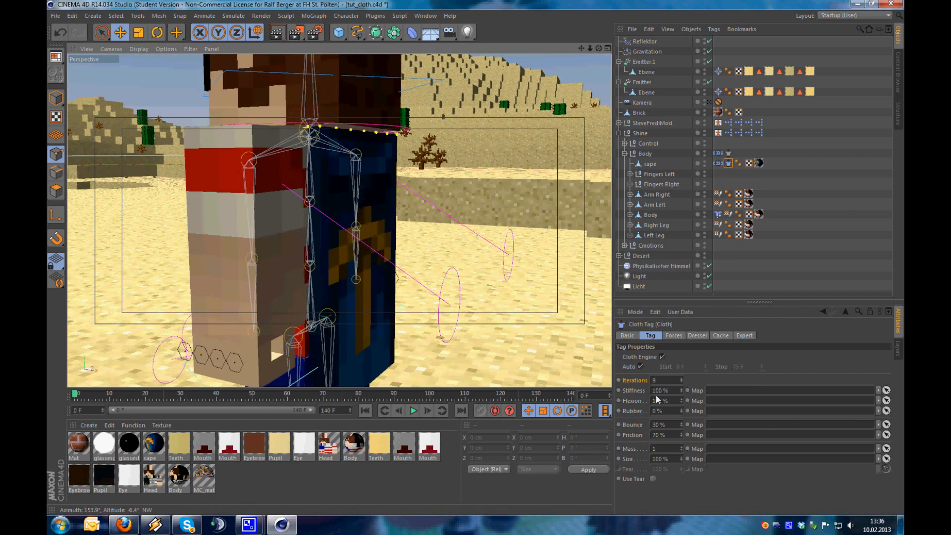
right_click(636, 378)
click(628, 382)
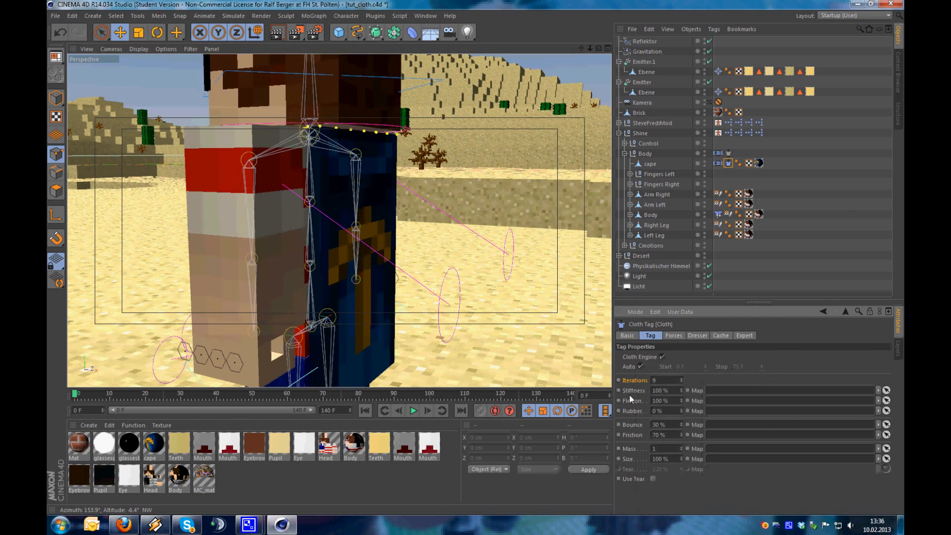
alt+drag(498, 363, 361, 315)
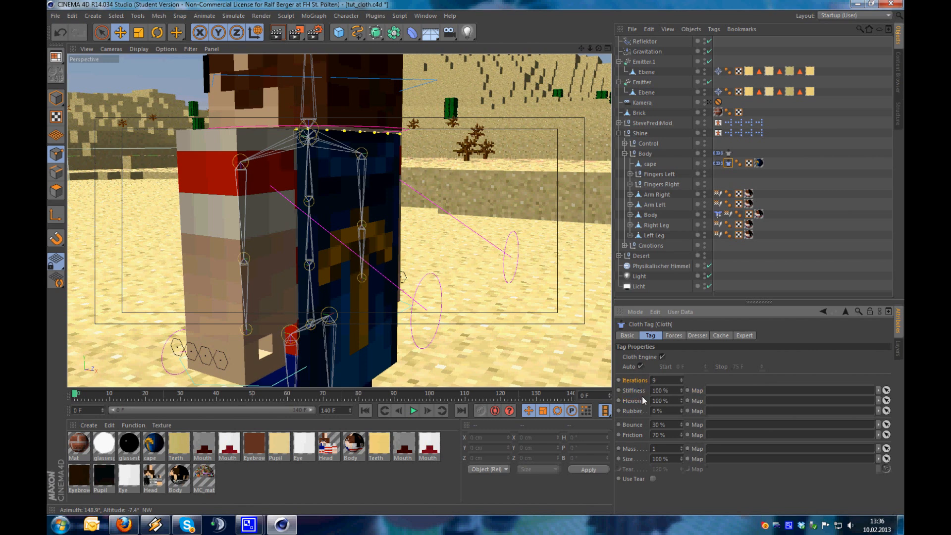
alt+drag(374, 270, 337, 258)
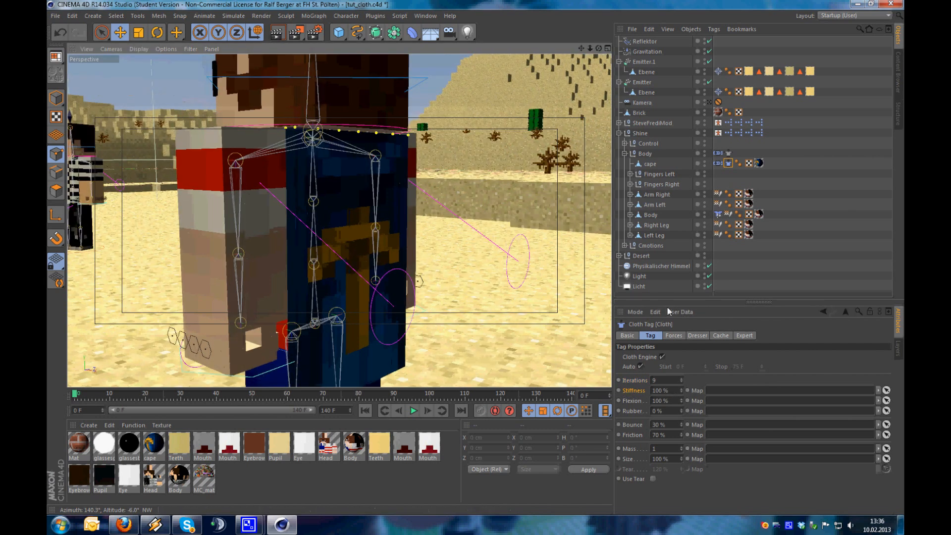
Set the Gravity in the Cloth tag's Forces to -25
click(675, 335)
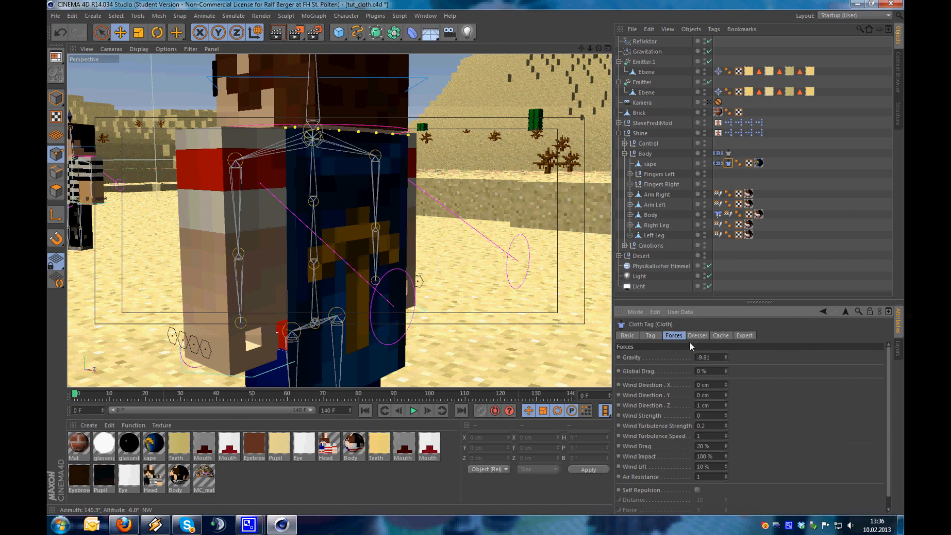
alt+drag(383, 276, 448, 275)
alt+right_drag(411, 270, 276, 274)
alt+drag(329, 269, 298, 287)
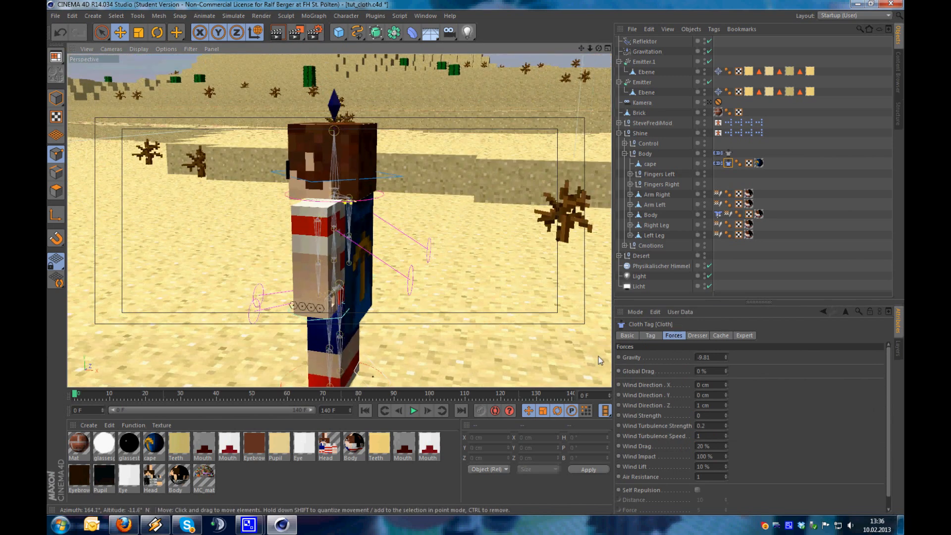
double_click(700, 358)
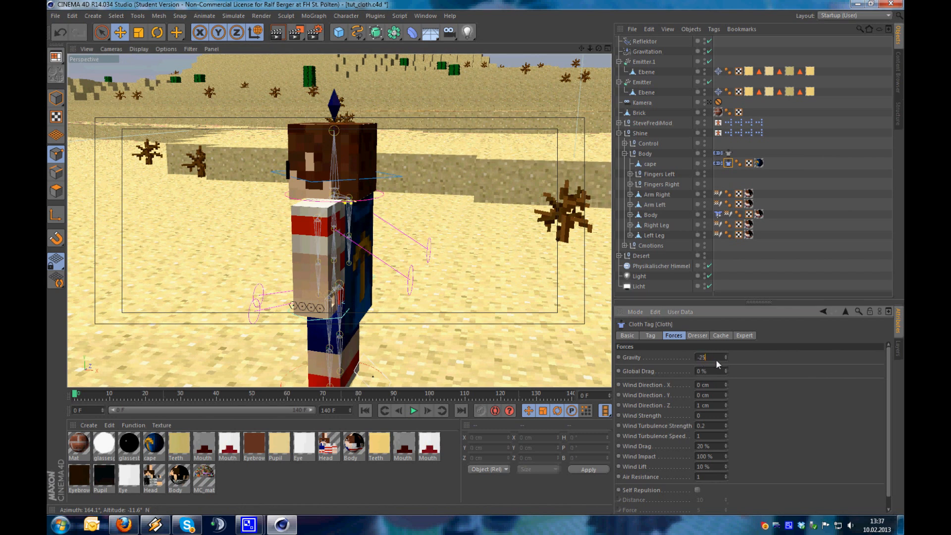
click(656, 370)
Play the animation to see how the cape falls, stop it and return to the first frame
click(413, 411)
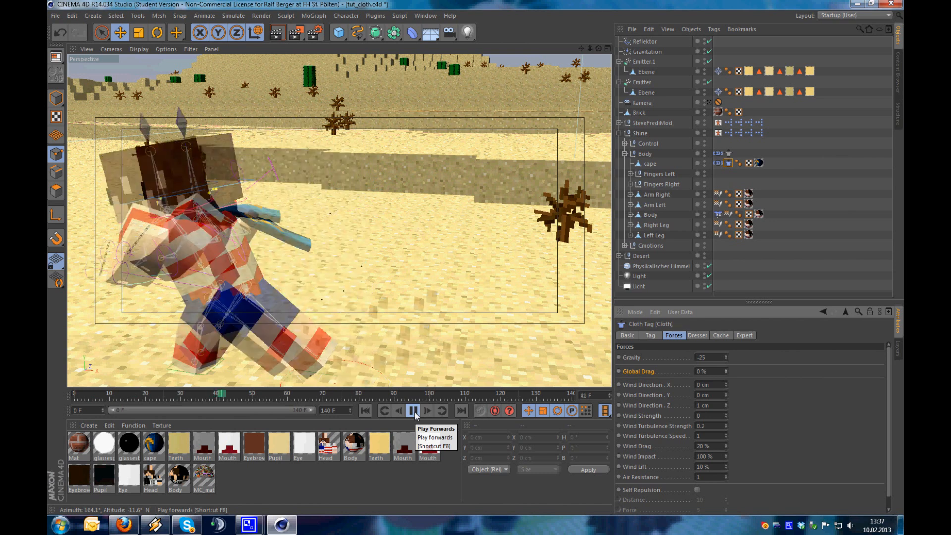
click(413, 411)
click(365, 410)
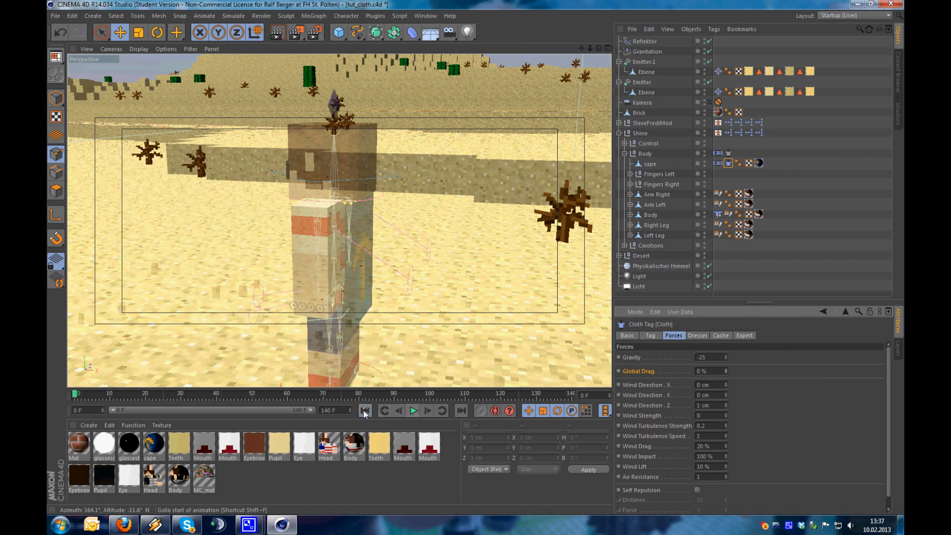
Try a Global Drag of 100% on the Cloth tag and play the animation up to about frame 50
double_click(714, 373)
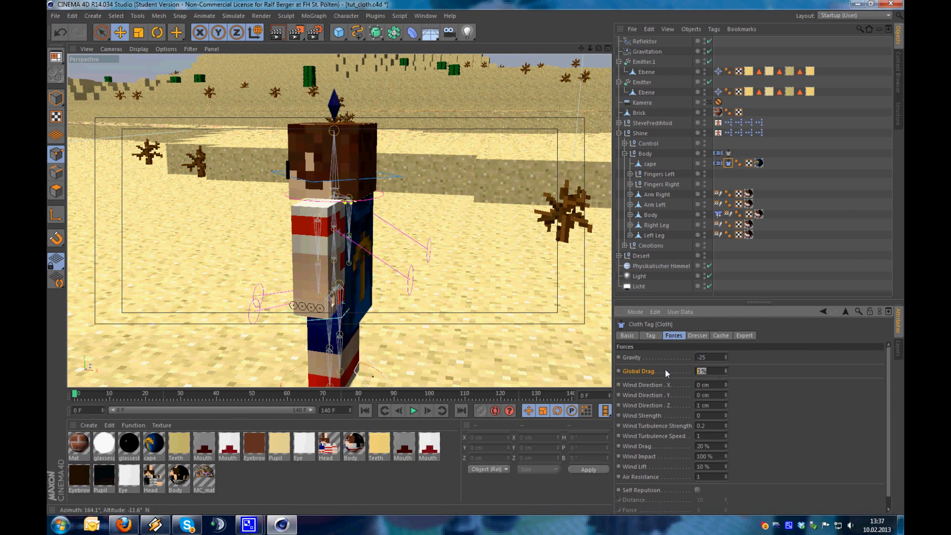
text(100)
key(Return)
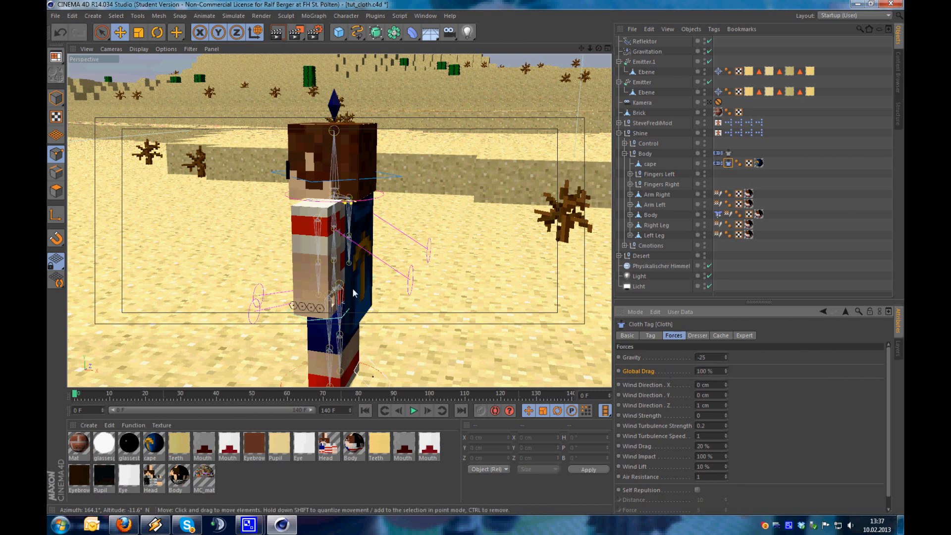
scroll(330, 293, down, 5)
alt+drag(328, 293, 277, 273)
click(413, 410)
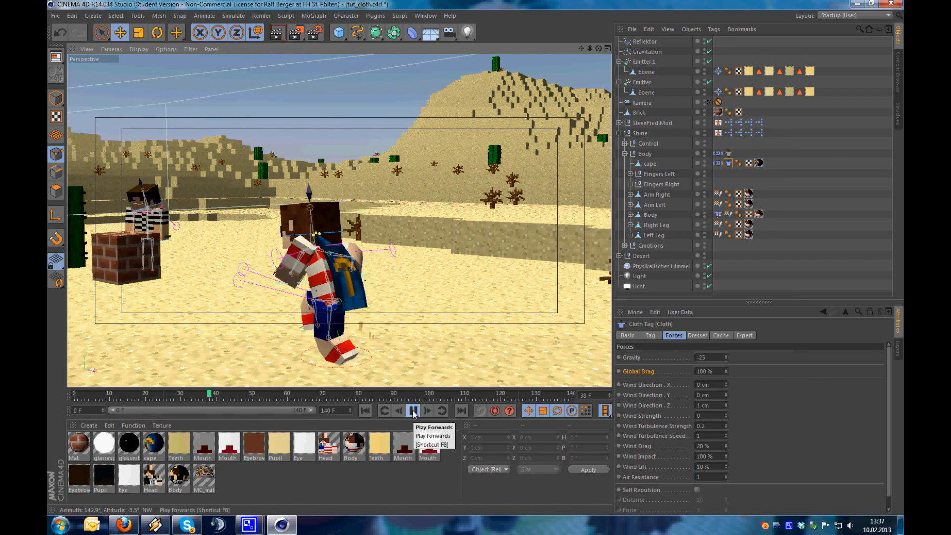
click(413, 412)
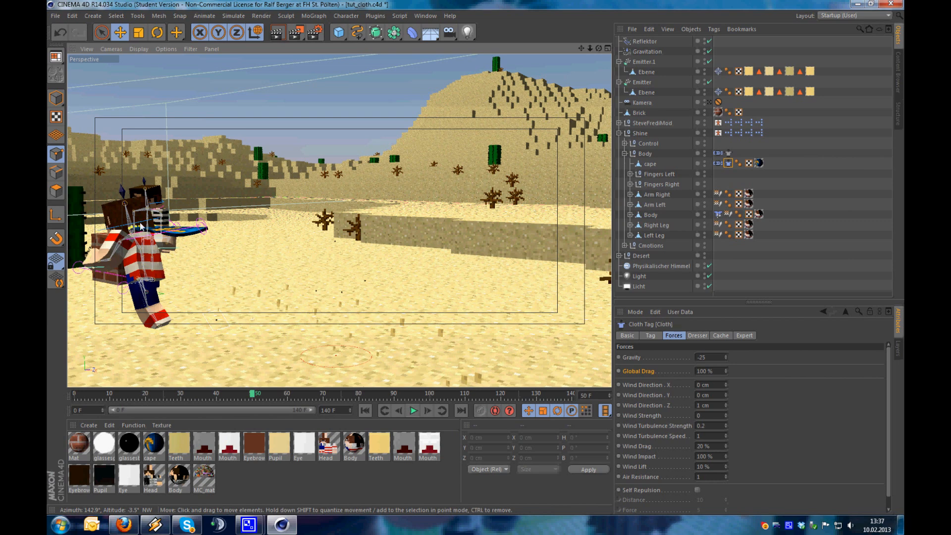
Inspect the cape up close, return to the first frame and set Global Drag back to 0%
scroll(223, 219, up, 5)
alt+drag(223, 218, 208, 248)
click(707, 360)
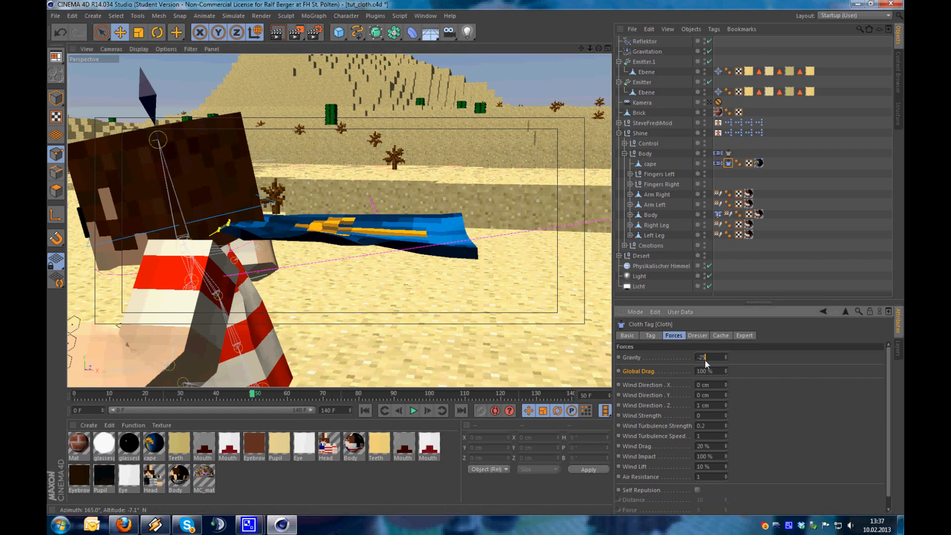
scroll(196, 250, down, 2)
alt+drag(196, 253, 460, 287)
click(364, 411)
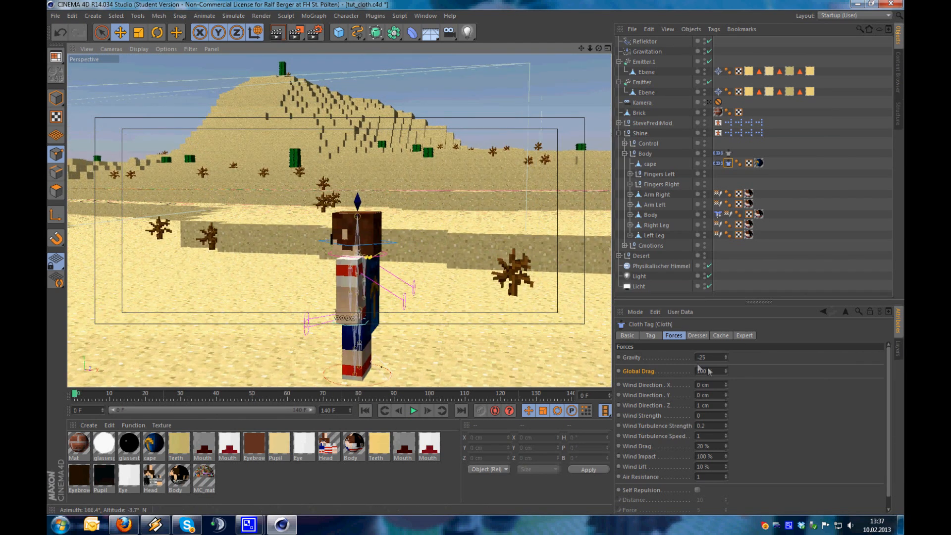
text(0)
key(Return)
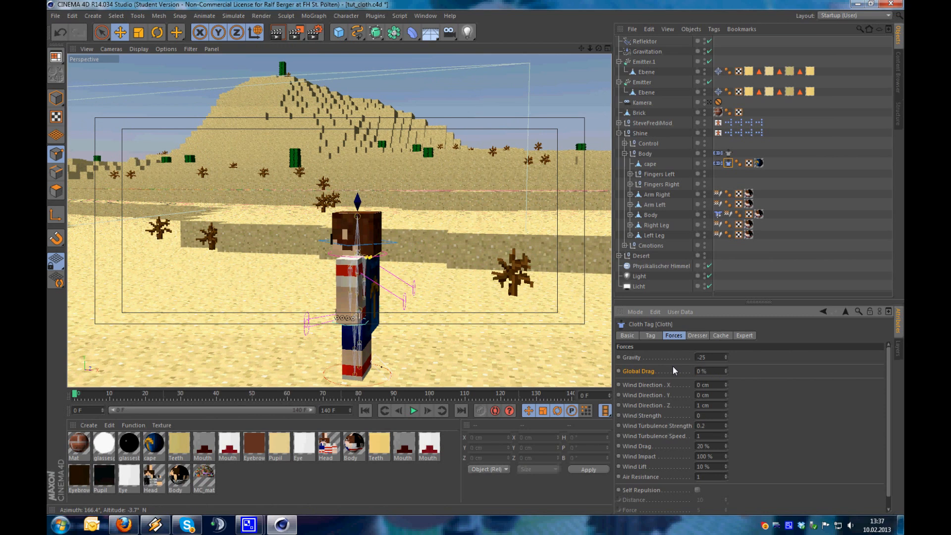
Display the Cloth tag's Expert properties and set Sub Sampling to 3
click(719, 336)
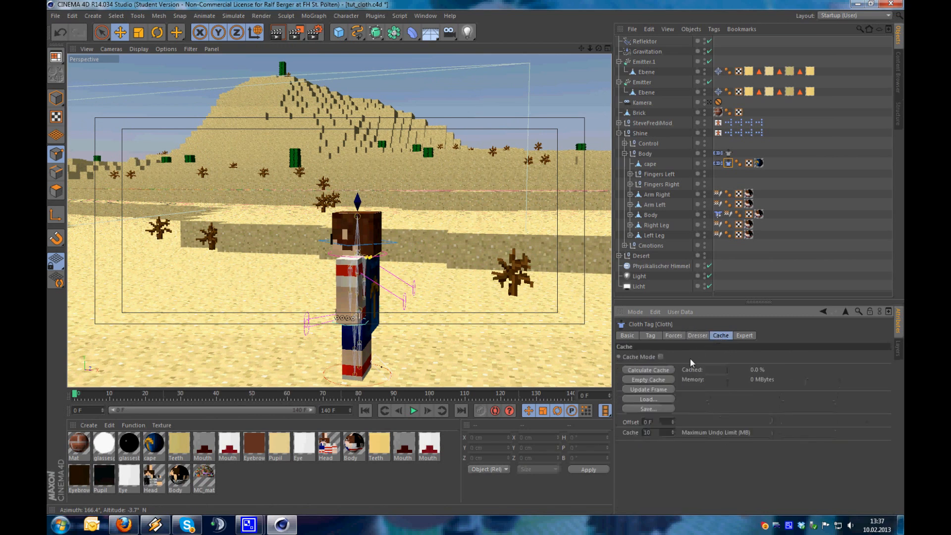
click(744, 336)
text(3)
key(Return)
scroll(374, 313, up, 3)
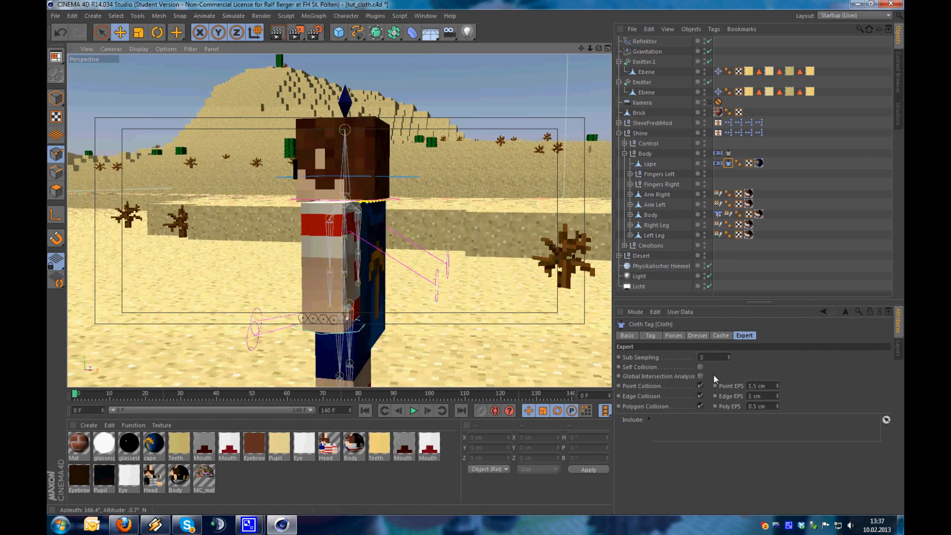
Enable Self Collision on the Cloth tag and leave Global Intersection Analysis switched off
click(700, 367)
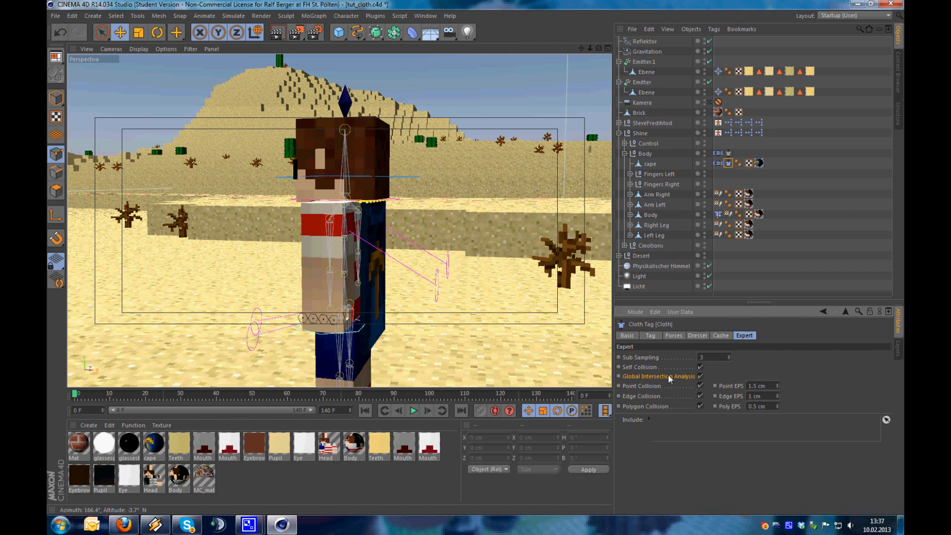
scroll(364, 279, up, 3)
alt+drag(364, 278, 337, 244)
click(700, 376)
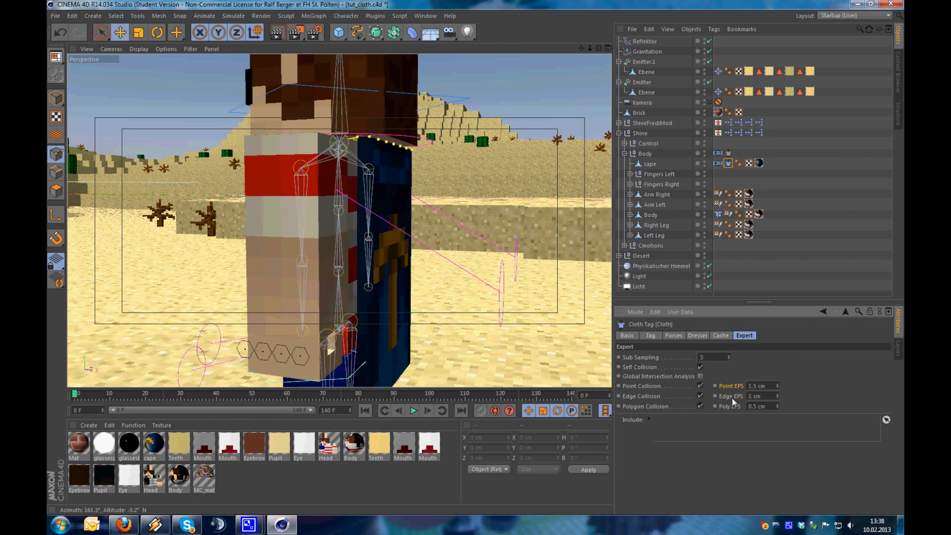
Set the Cloth tag's Point EPS to 1 cm and Edge EPS to 0.7 cm
scroll(326, 257, up, 2)
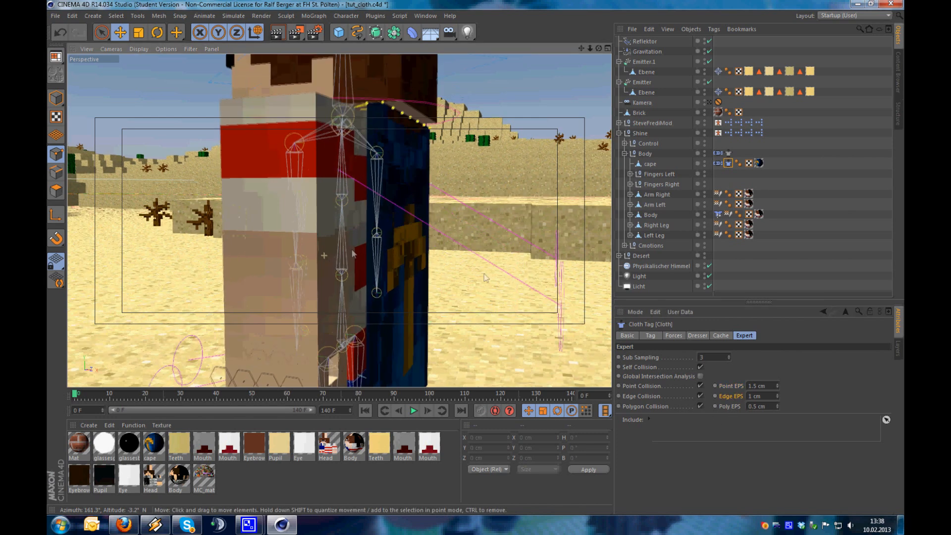
click(753, 387)
double_click(758, 390)
click(763, 388)
drag(768, 388, 736, 399)
key(BackSpace)
key(Return)
text(0.7)
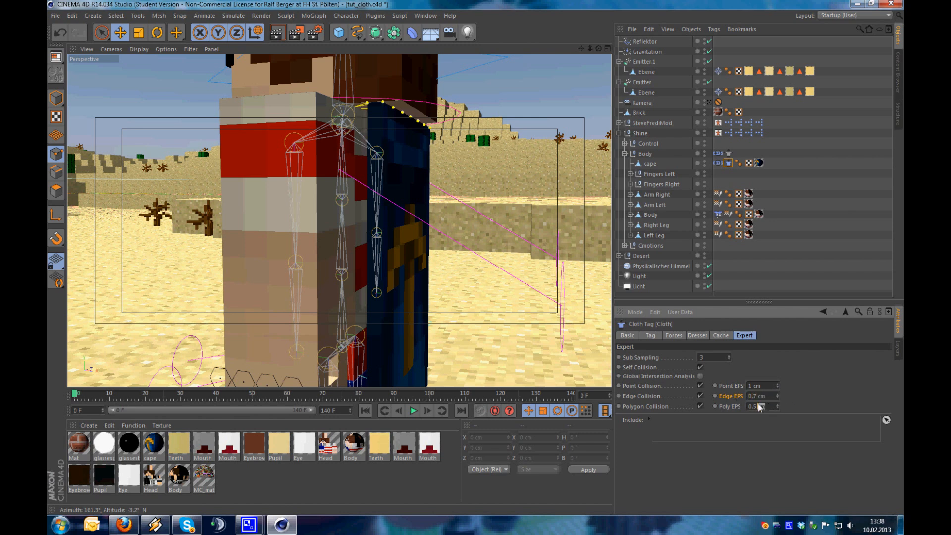
Set the Cloth tag's Poly EPS to 0.4 cm
drag(771, 406, 756, 406)
text(4)
key(Return)
scroll(589, 307, up, 5)
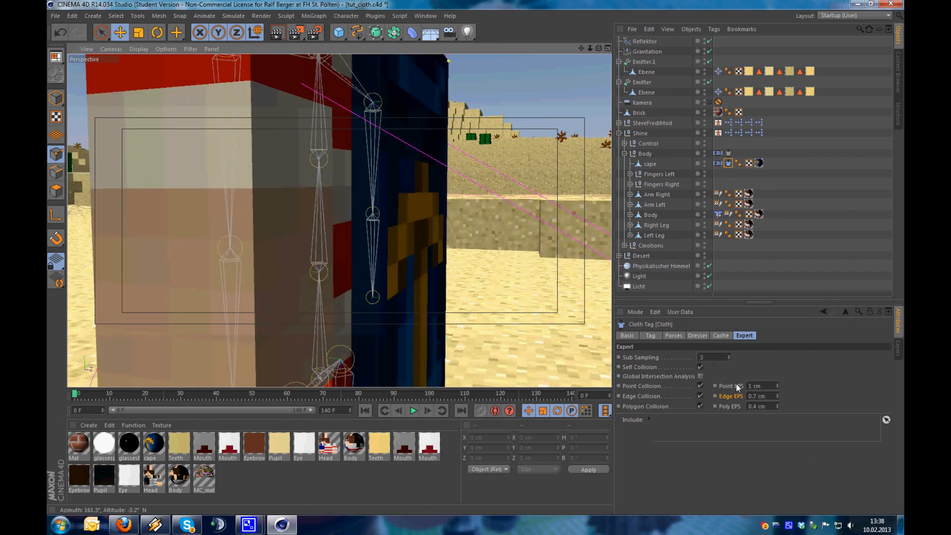
click(731, 410)
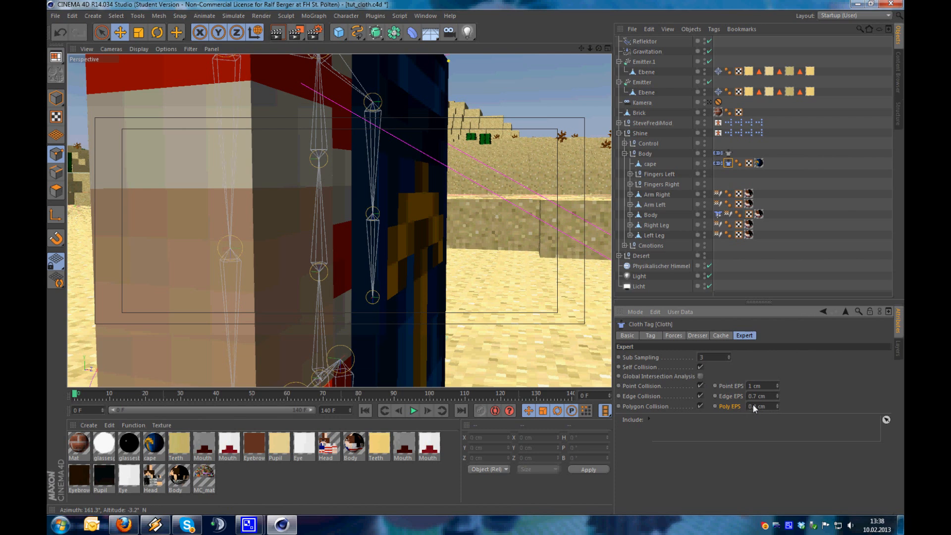
Play the simulation from the start to about frame 23 with the cape and arm in close view
alt+drag(415, 299, 400, 279)
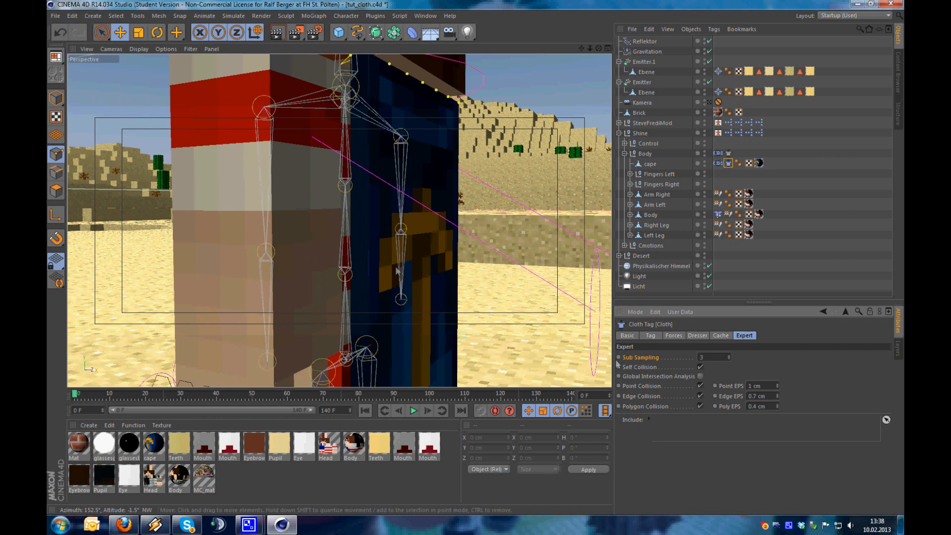
alt+middle_drag(455, 269, 383, 245)
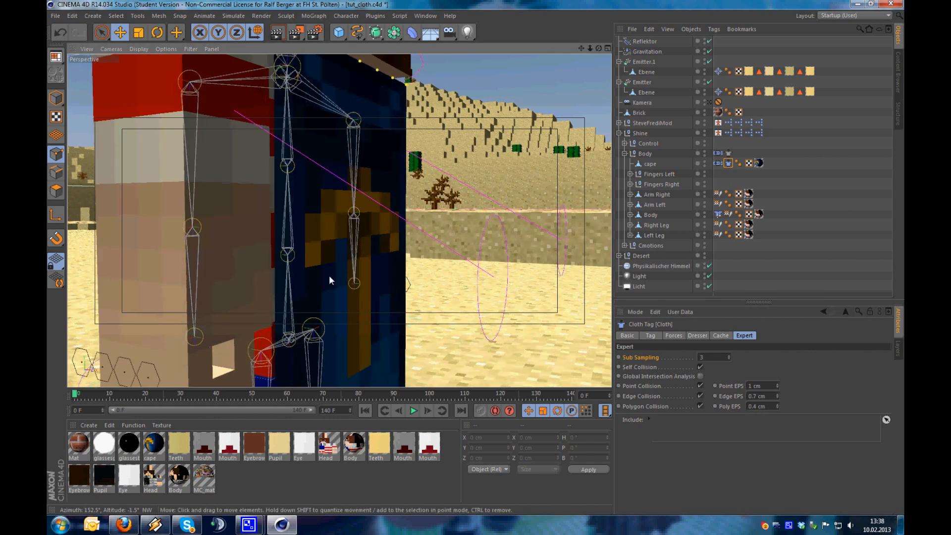
click(426, 409)
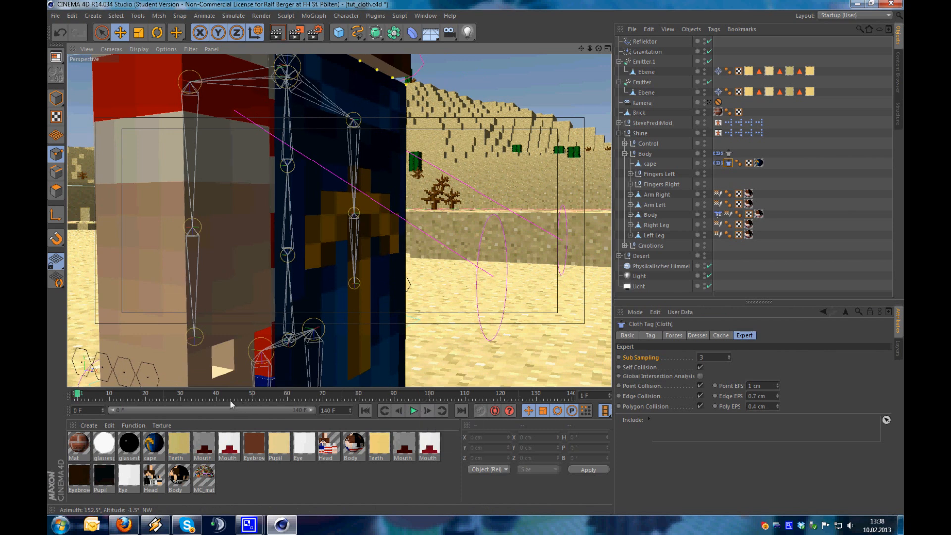
click(413, 411)
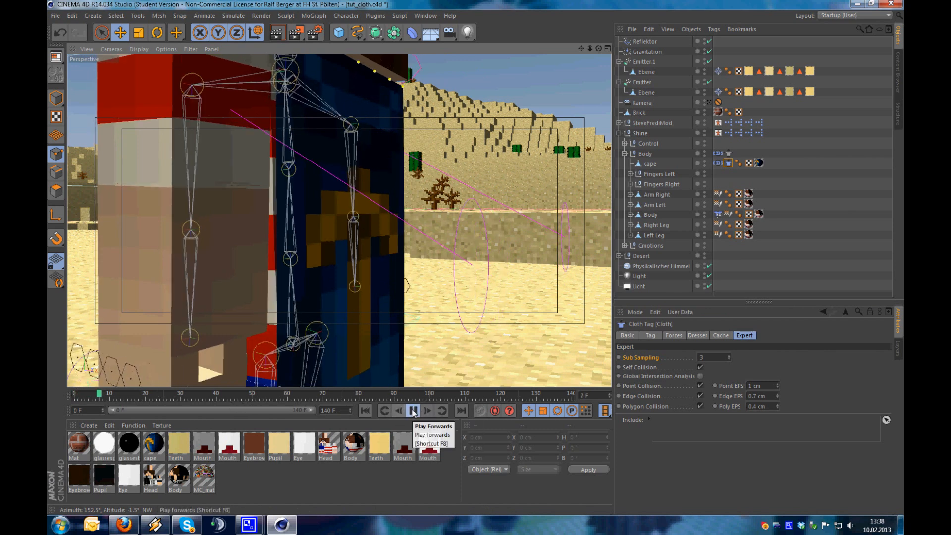
click(413, 411)
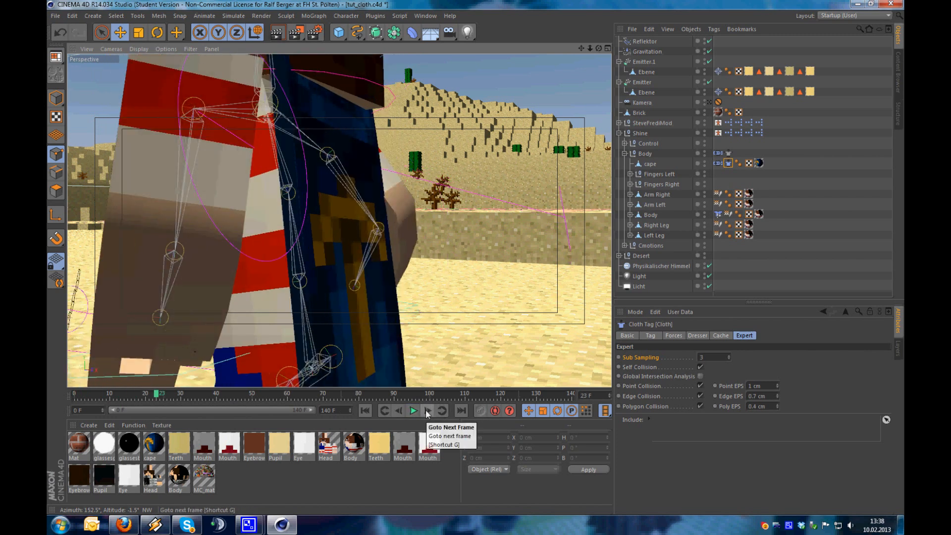
Step back and forth between frames 23 and 24 to compare the cape's movement from frame to frame
click(426, 409)
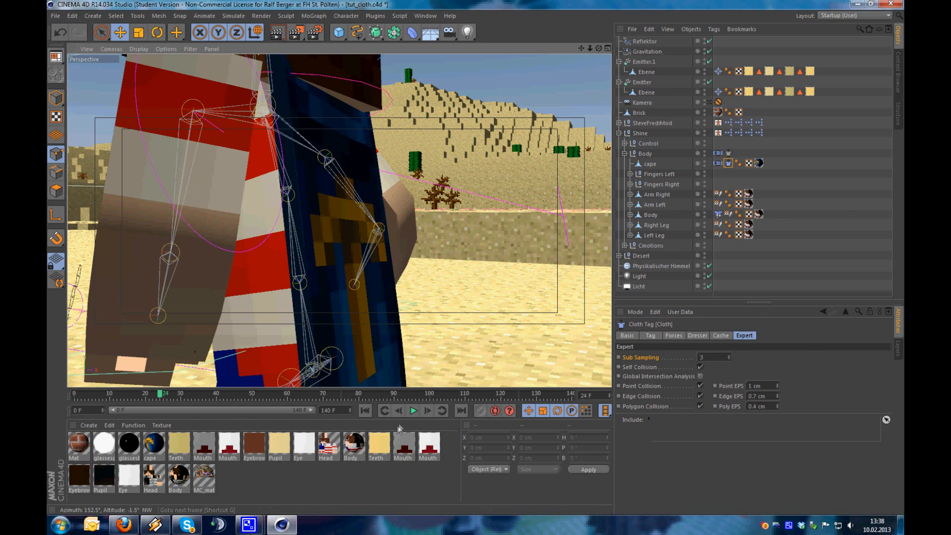
click(397, 409)
click(425, 412)
click(398, 409)
click(426, 411)
click(399, 410)
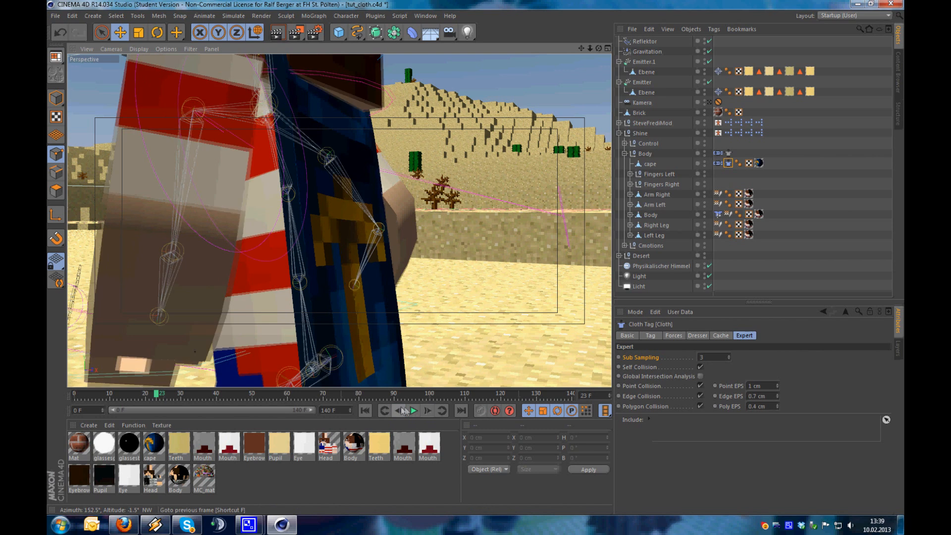
click(428, 411)
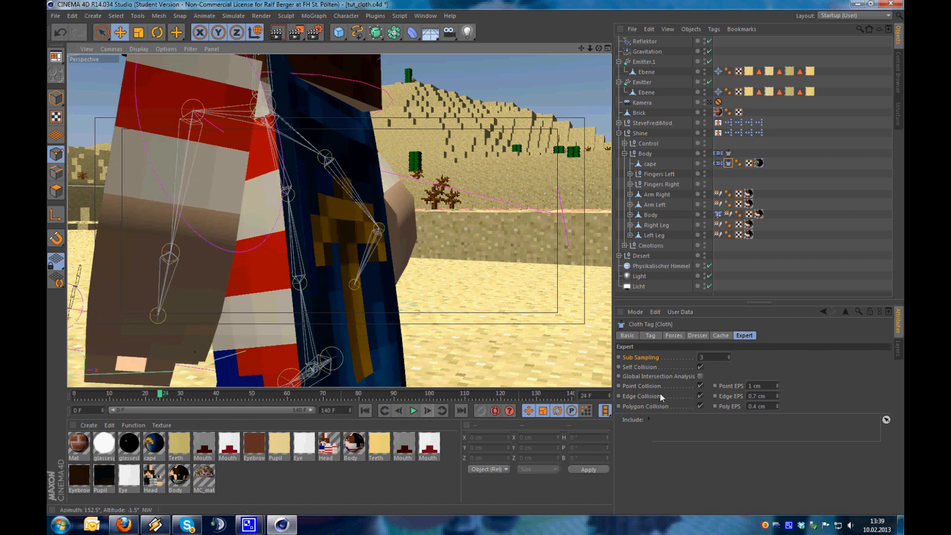
Set the Cloth tag's Sub Sampling to 10 and play the simulation on to frame 29
click(704, 357)
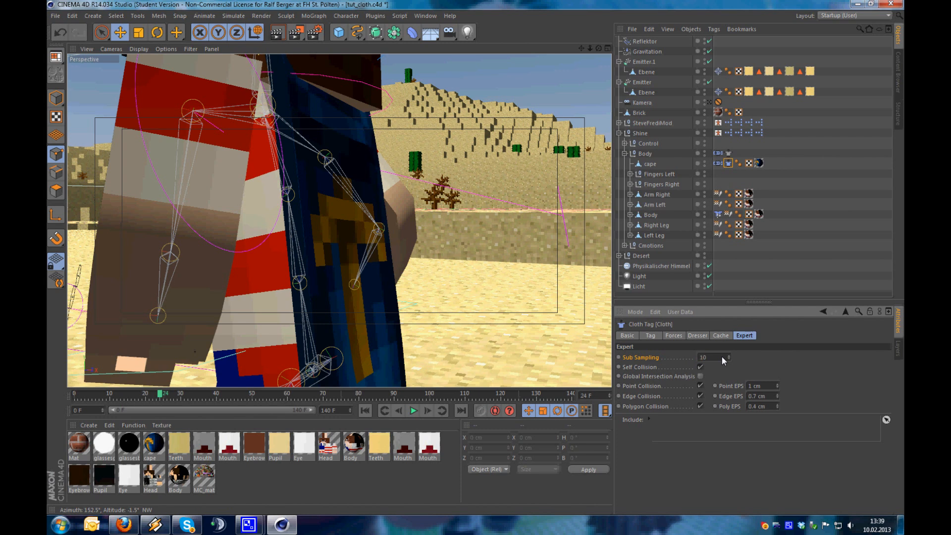
click(414, 410)
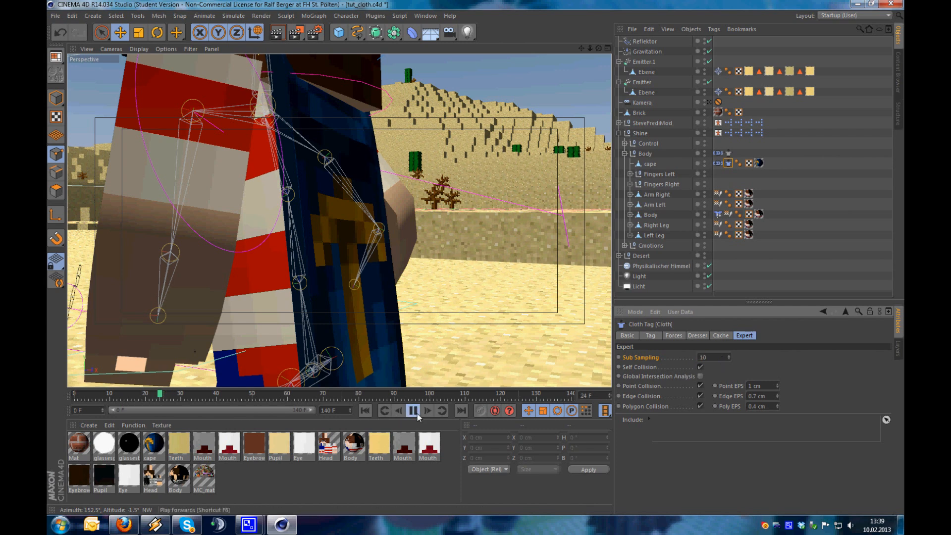
click(414, 410)
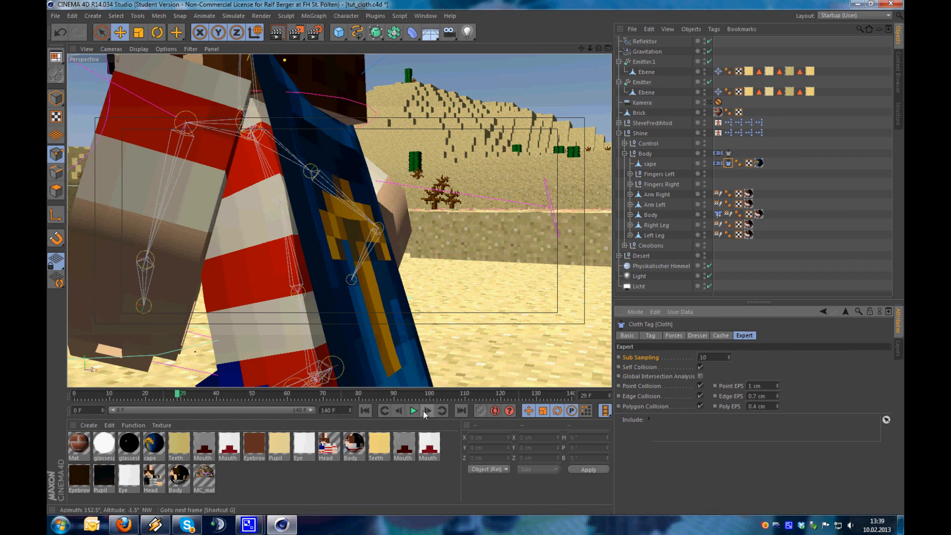
Compare the cape at frames 29 and 30, then view the whole running character from the side
click(441, 411)
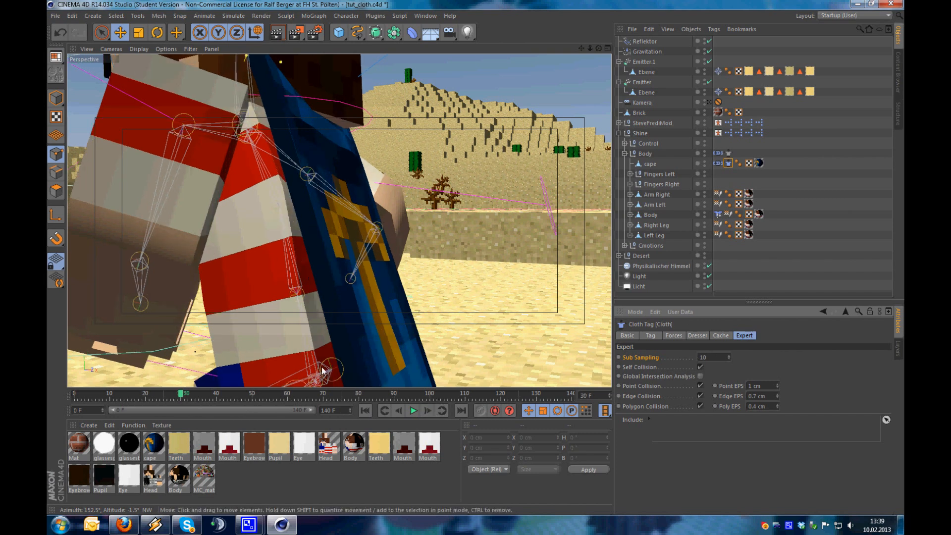
click(399, 410)
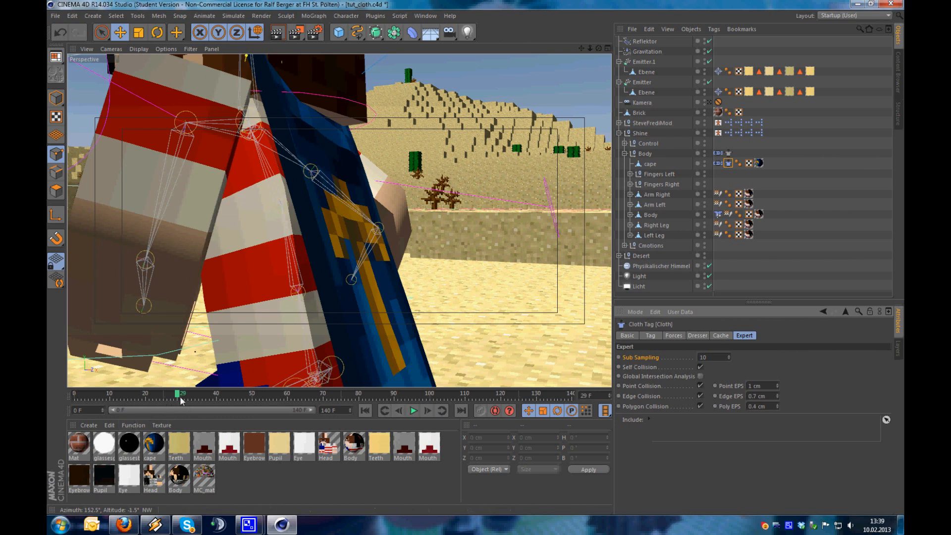
right_click(648, 357)
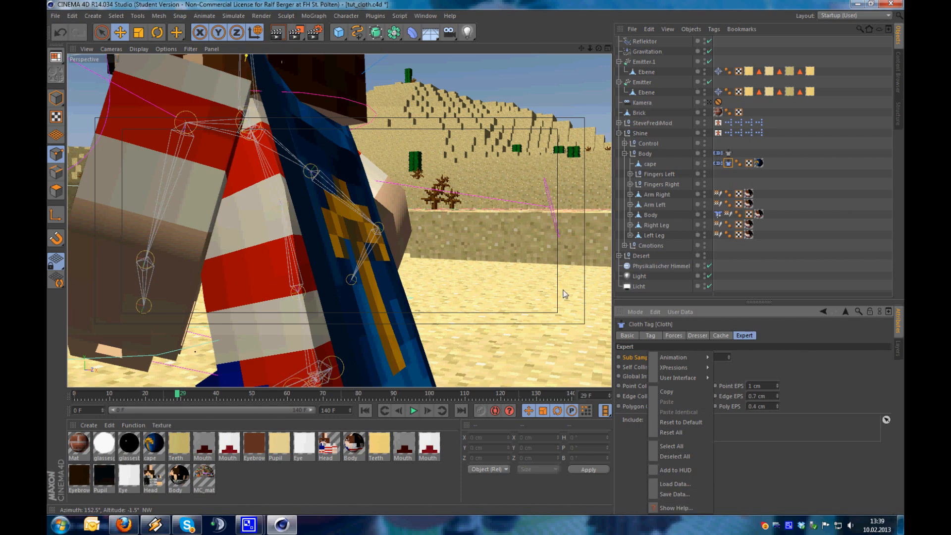
click(341, 238)
alt+drag(418, 270, 395, 257)
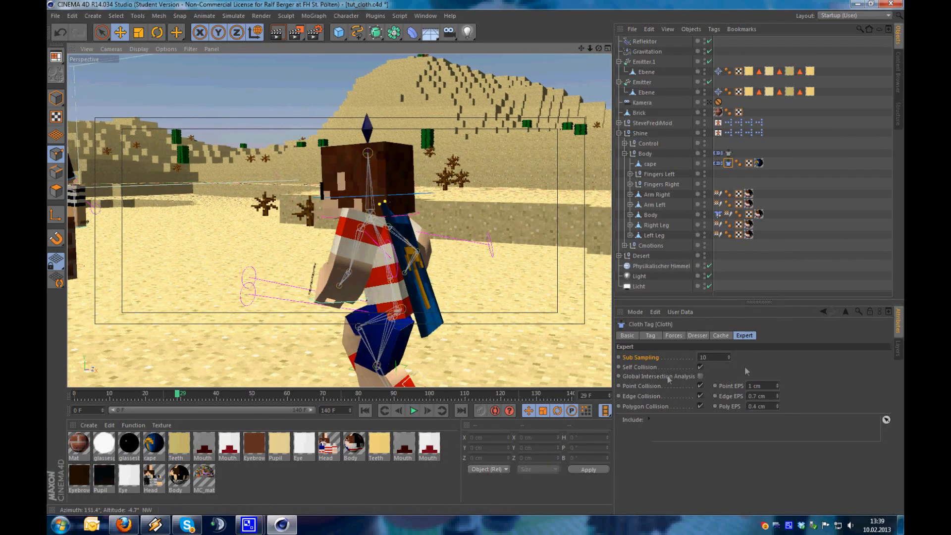
Play the simulation from the start with the whole character in view, and return to the first frame
scroll(397, 310, down, 4)
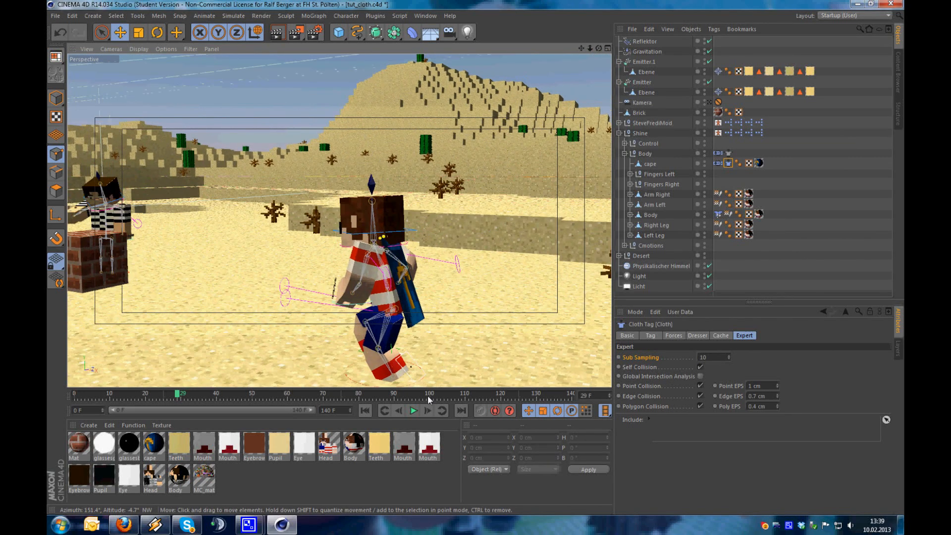
click(365, 410)
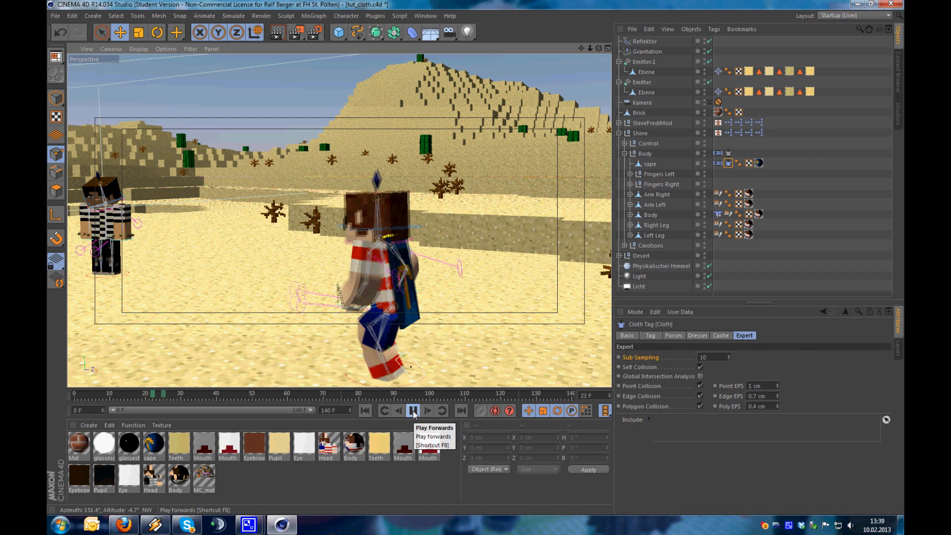
click(414, 411)
click(365, 411)
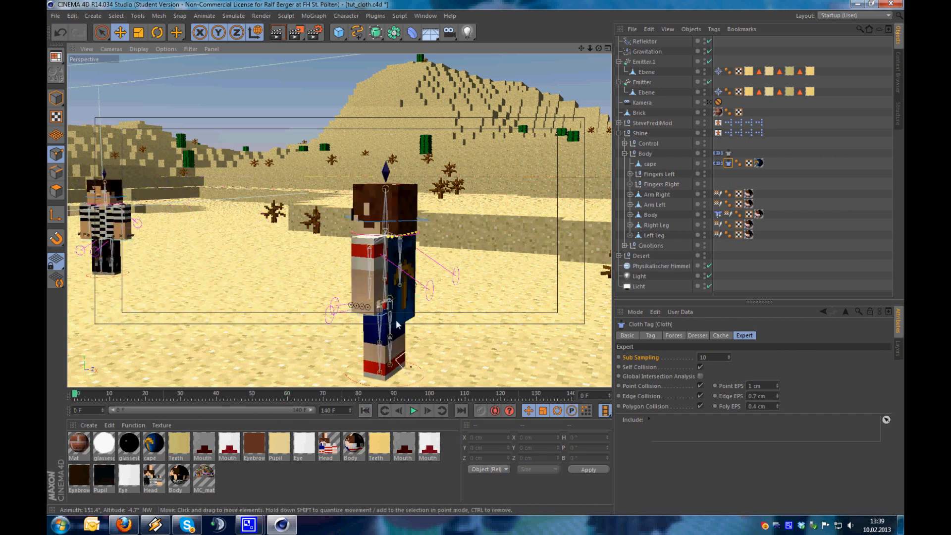
Show the Cloth tag's force settings and play the simulation from the start to frame 32
click(674, 335)
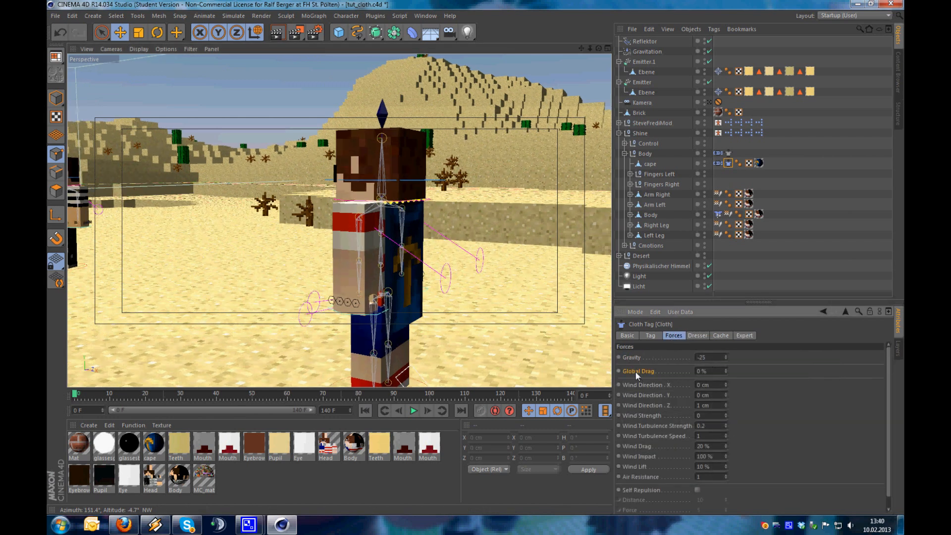
click(411, 412)
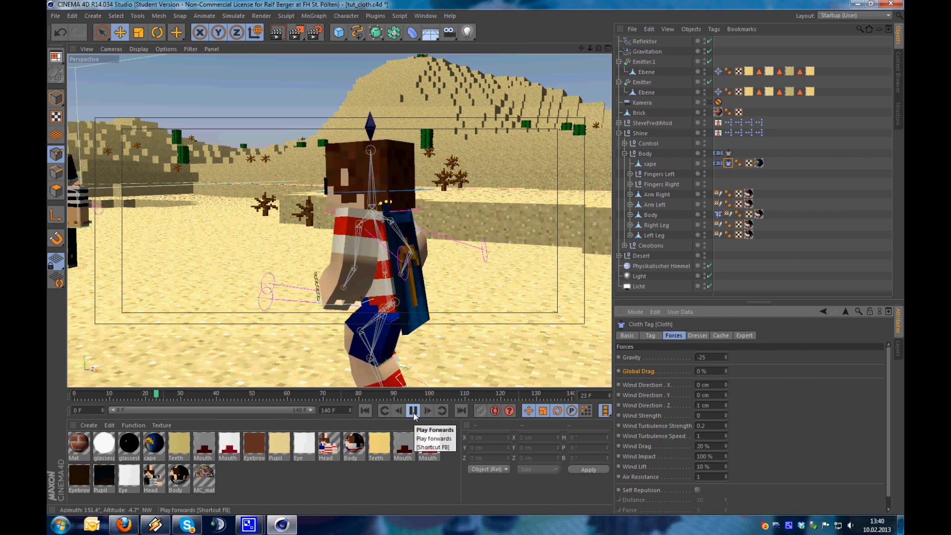
click(414, 413)
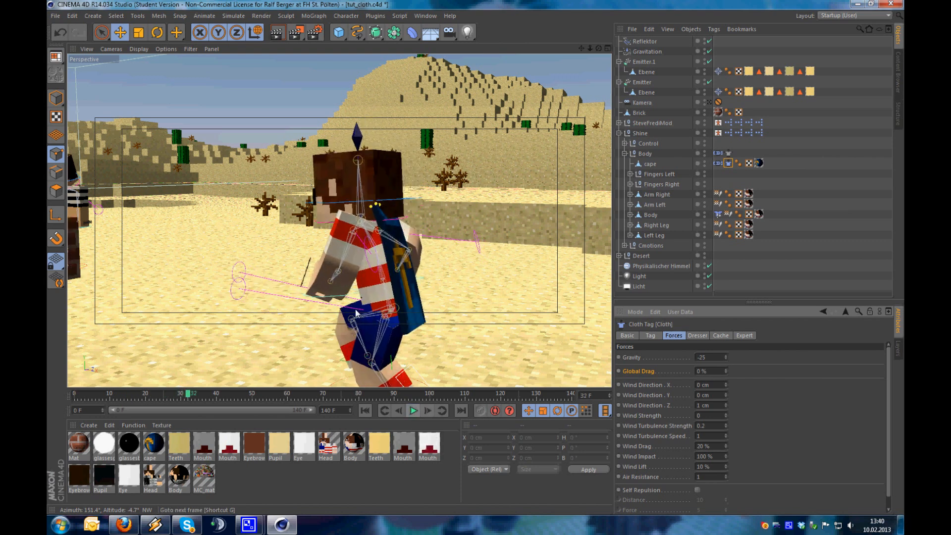
Keyframe Global Drag at 0 % and Gravity at -25 at frame 32, and advance frame by frame to 39
click(619, 371)
click(427, 410)
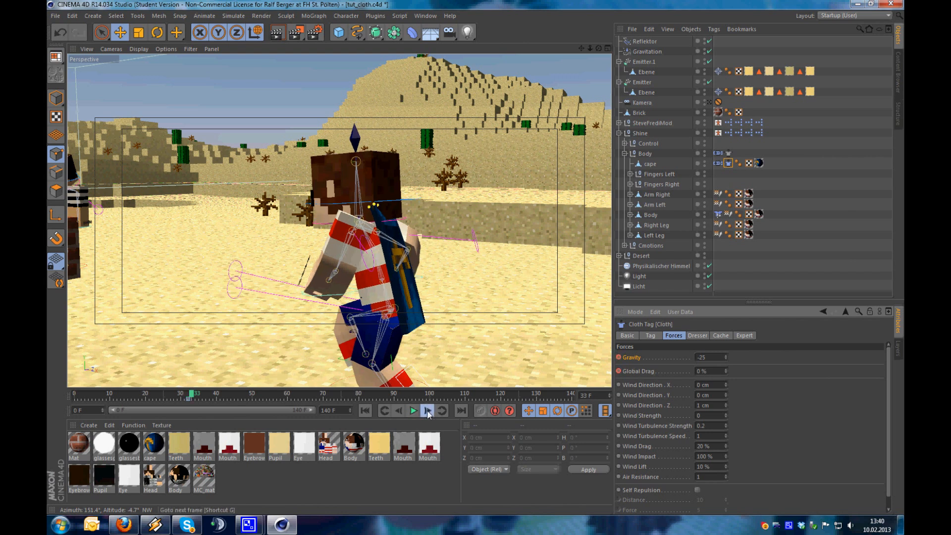
click(426, 410)
click(426, 410)
click(427, 410)
click(427, 410)
click(427, 410)
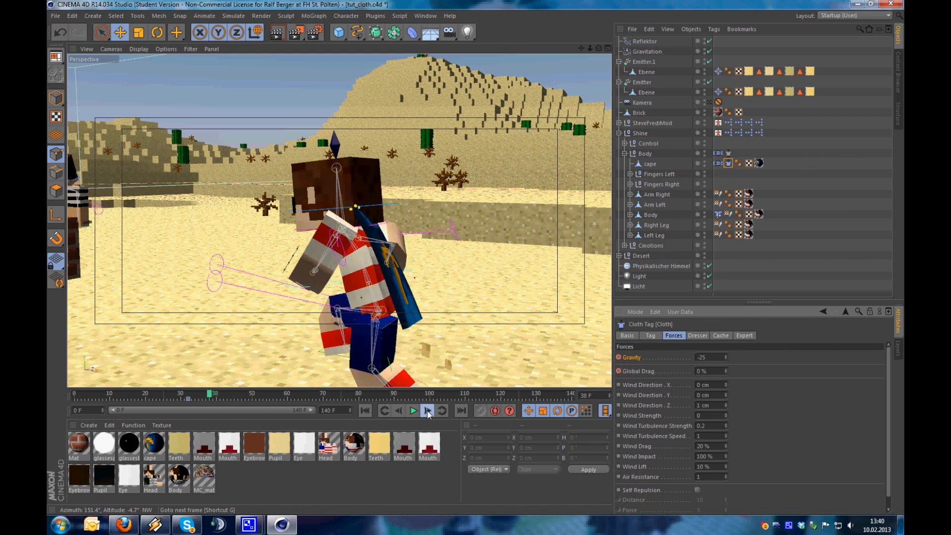
click(426, 410)
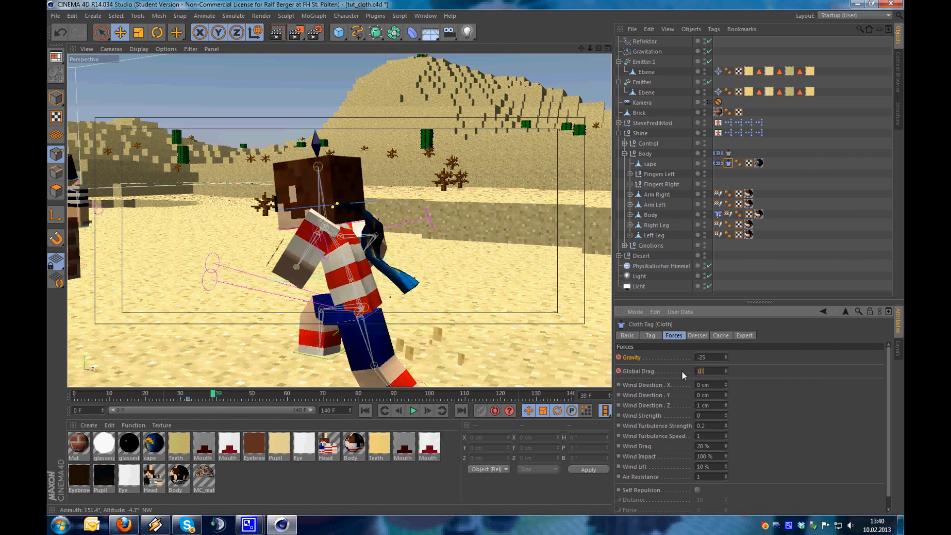
Keyframe Global Drag at 100 % and Gravity at -125 at frame 39, and step forward to frame 45
click(618, 370)
click(619, 357)
click(428, 411)
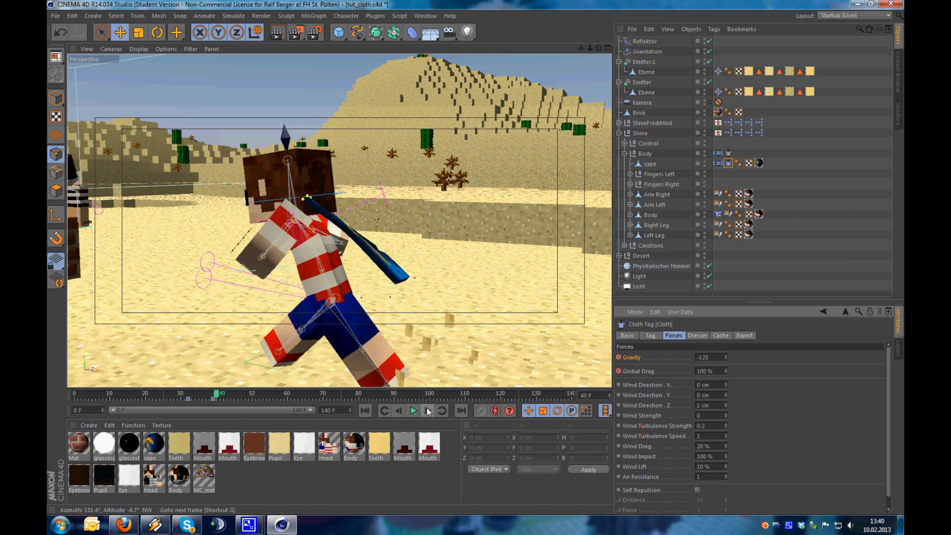
click(428, 410)
click(428, 411)
click(428, 410)
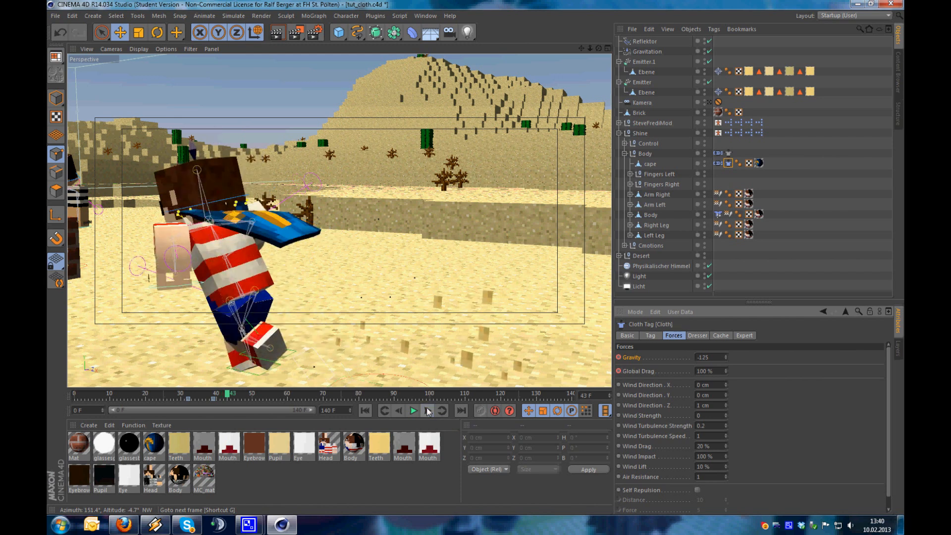
click(428, 410)
click(427, 411)
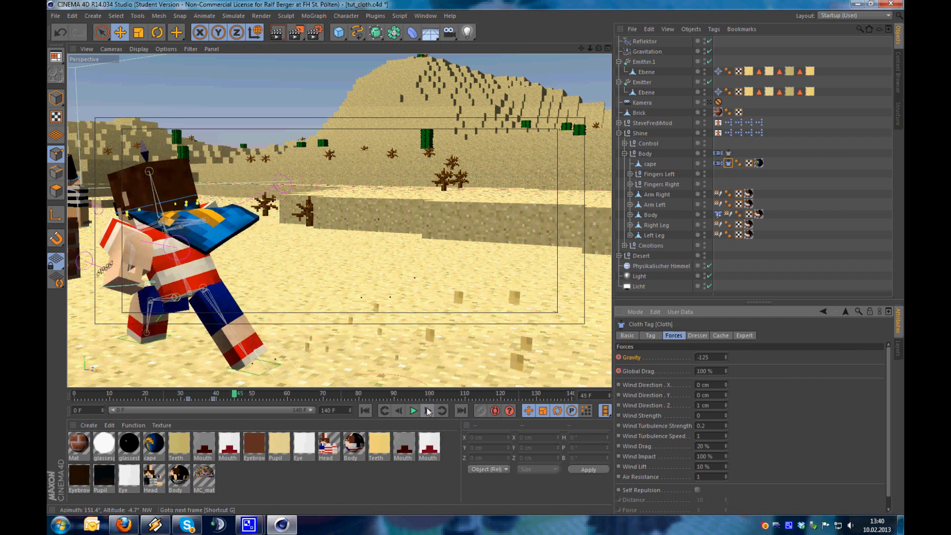
Step the simulation on to frame 50 and examine the cape's lift behind the character from several angles
alt+drag(170, 264, 278, 301)
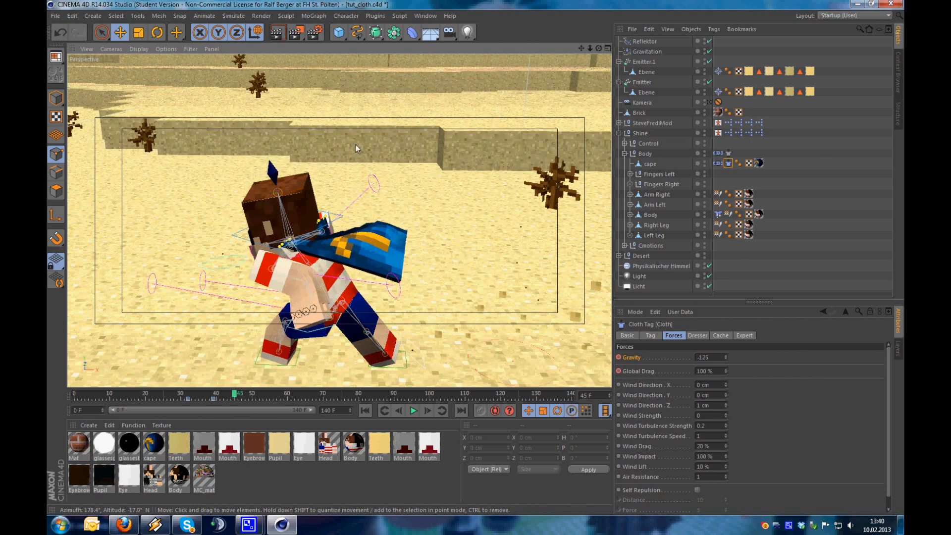
click(428, 411)
click(428, 412)
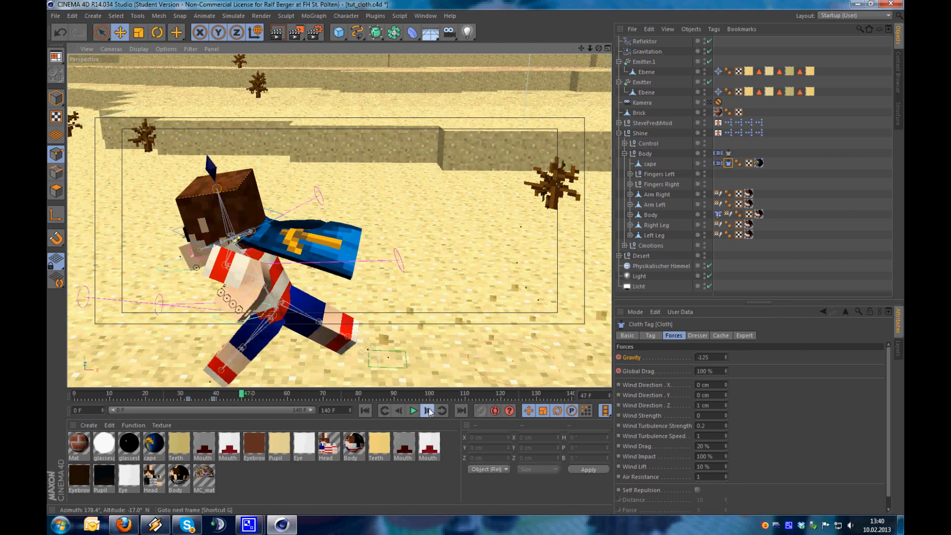
click(429, 411)
click(429, 411)
click(429, 411)
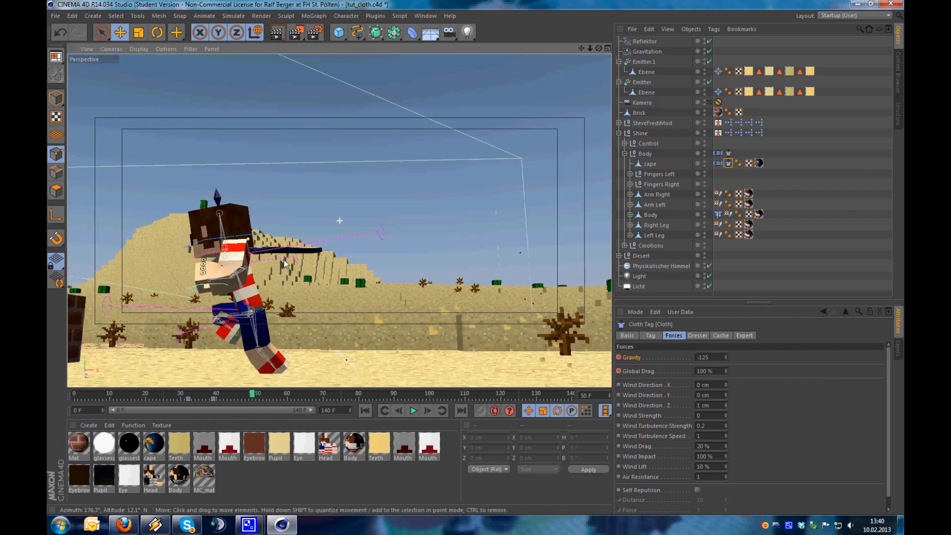
mouse_move(284, 260)
alt+mouse_down()
mouse_move(302, 257)
mouse_move(277, 262)
mouse_move(292, 261)
alt+mouse_up()
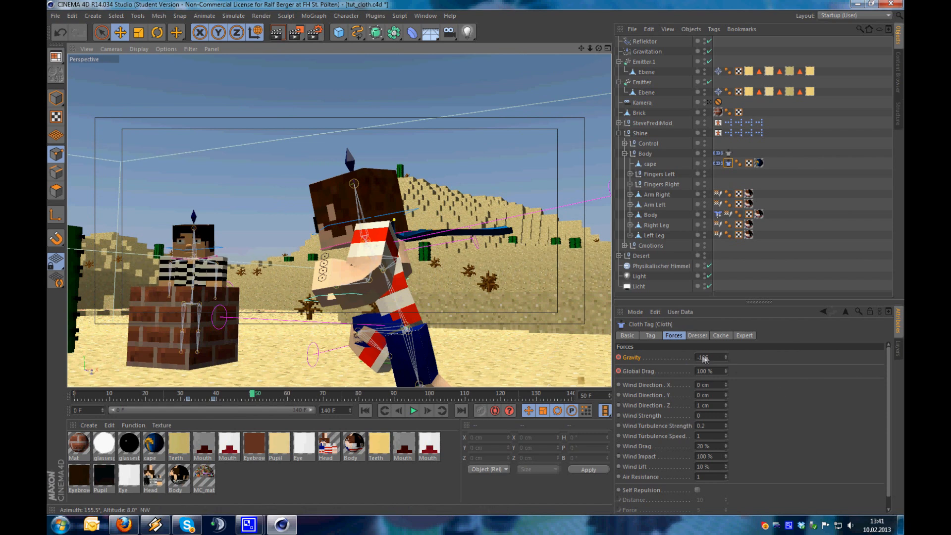
alt+drag(376, 233, 397, 223)
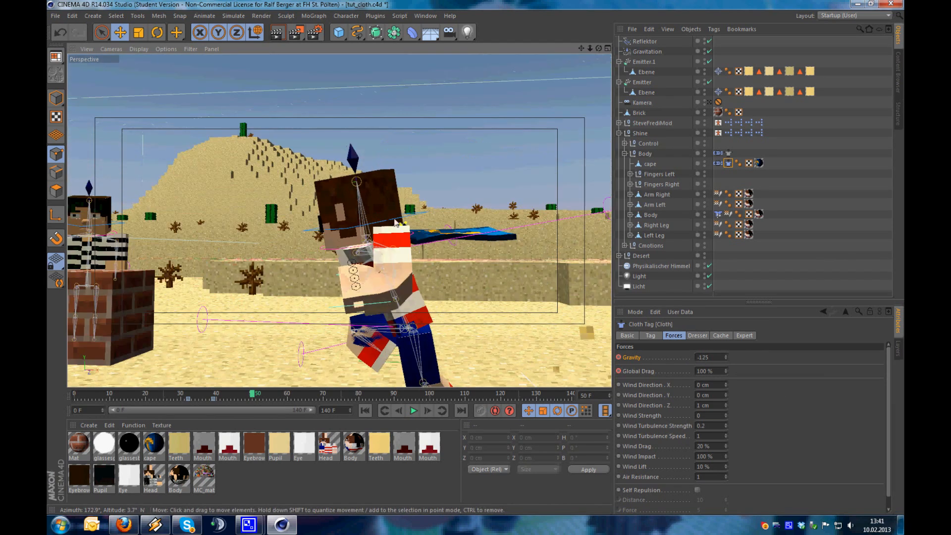
Set Gravity to -300, keyframe it and Global Drag at 100 % at frame 50, and play on to frame 56
click(701, 357)
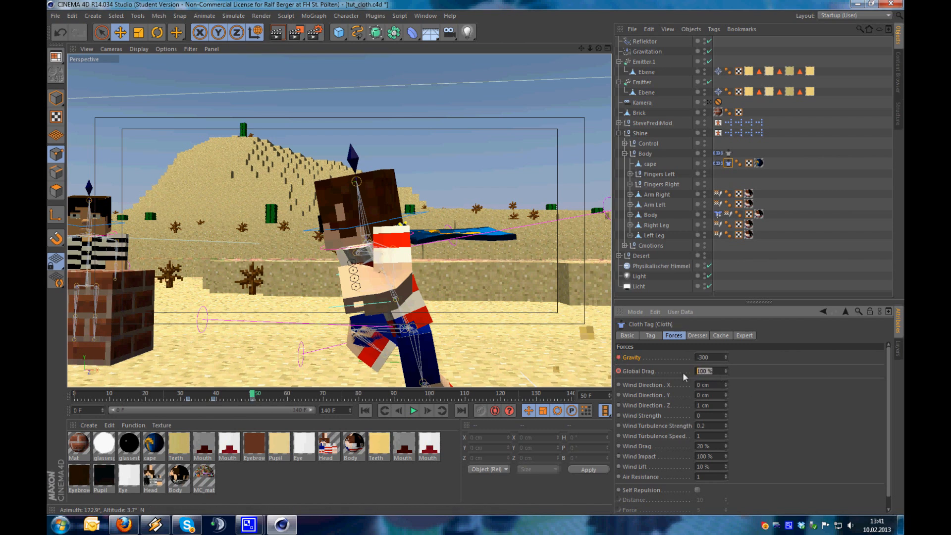
click(619, 370)
click(412, 411)
click(412, 410)
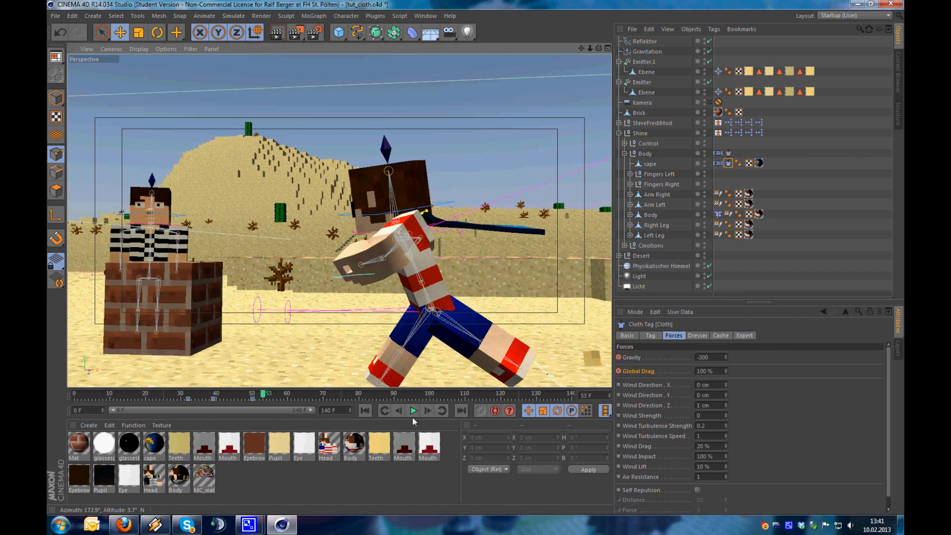
click(412, 410)
click(413, 410)
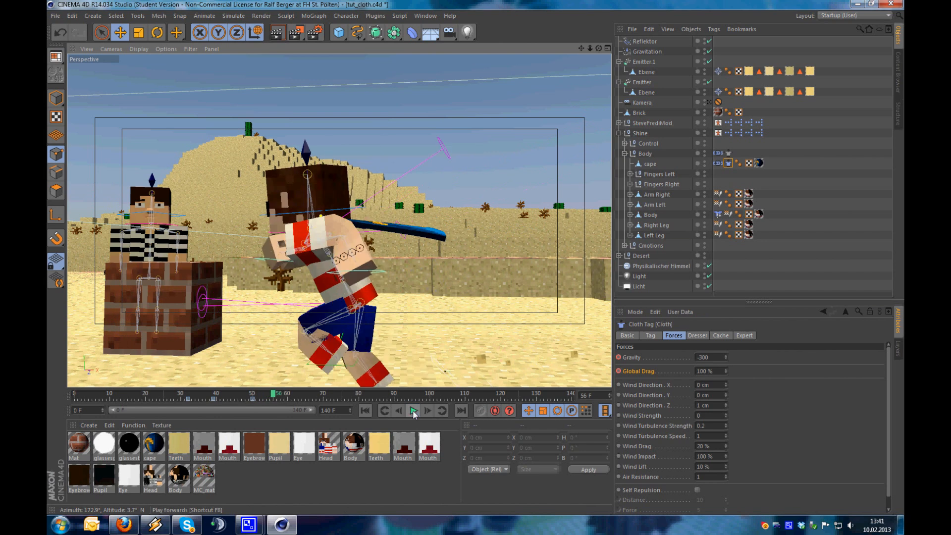
Advance to frame 60 and keyframe Global Drag at 3 % and Gravity at -300 there
click(426, 411)
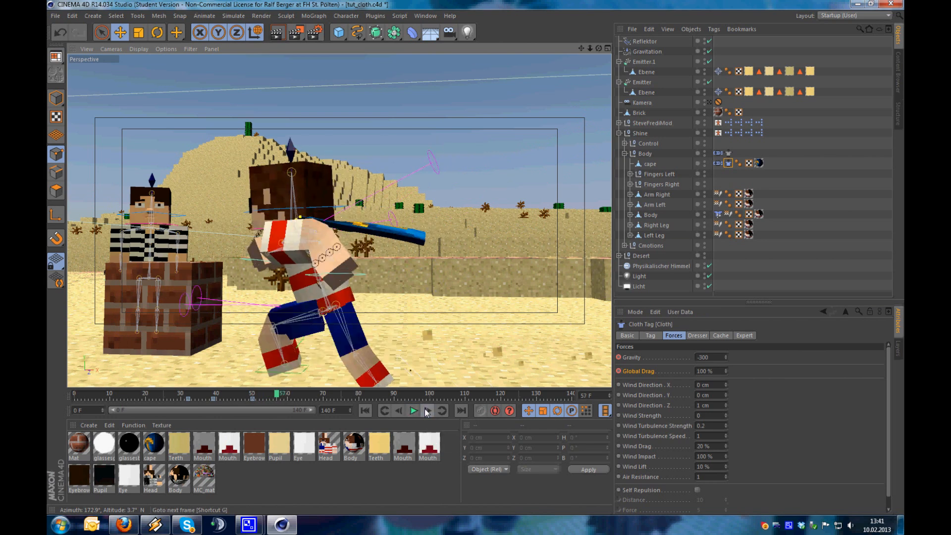
click(427, 410)
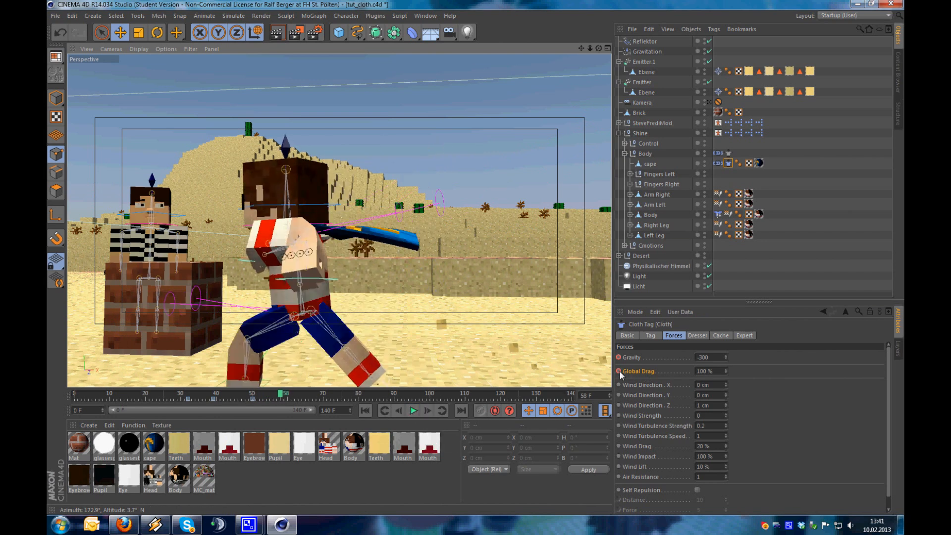
click(428, 410)
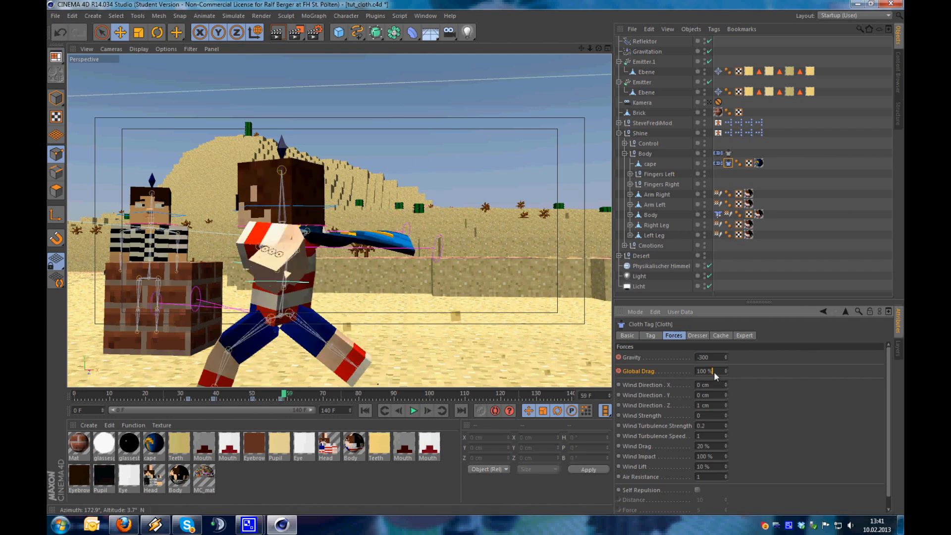
click(426, 409)
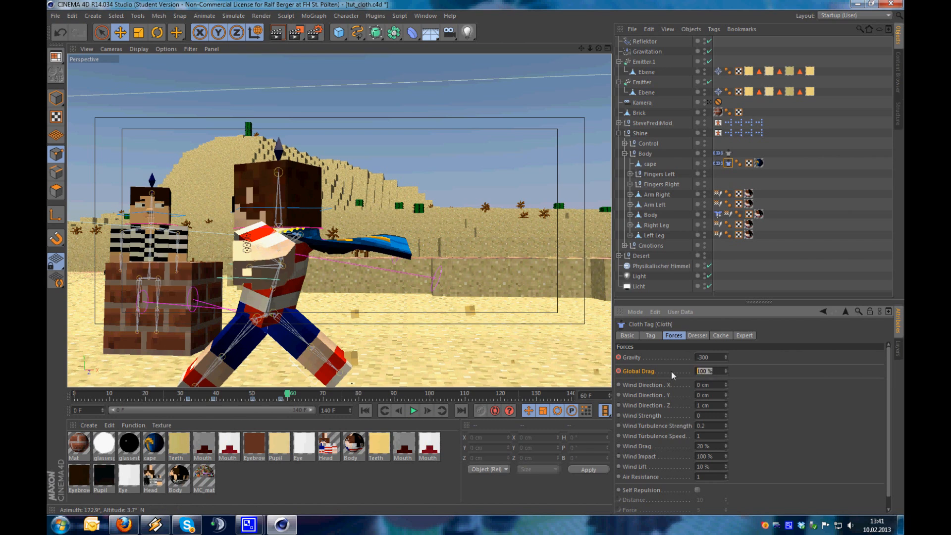
text(3)
key(Return)
click(624, 357)
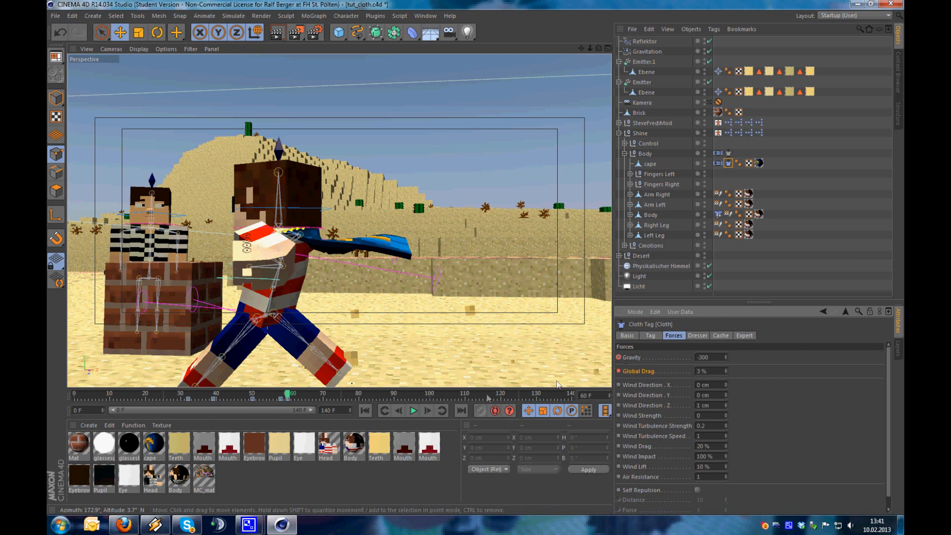
Advance to frame 63 and set a Gravity keyframe of -40 there
click(427, 409)
click(427, 408)
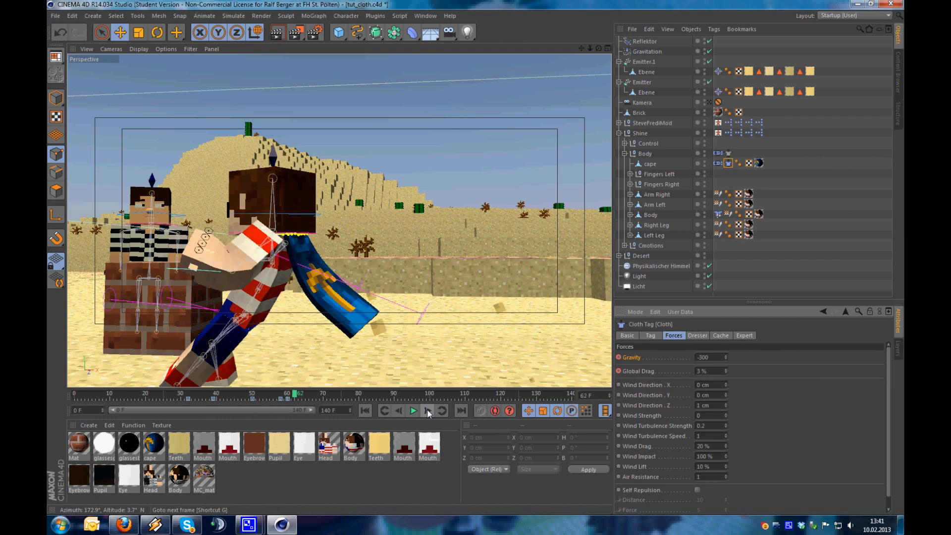
click(427, 409)
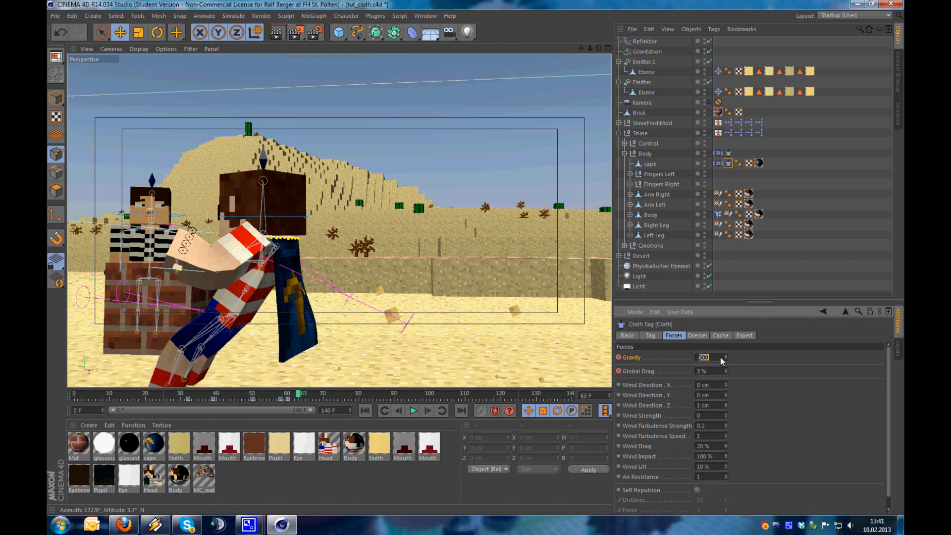
key(Return)
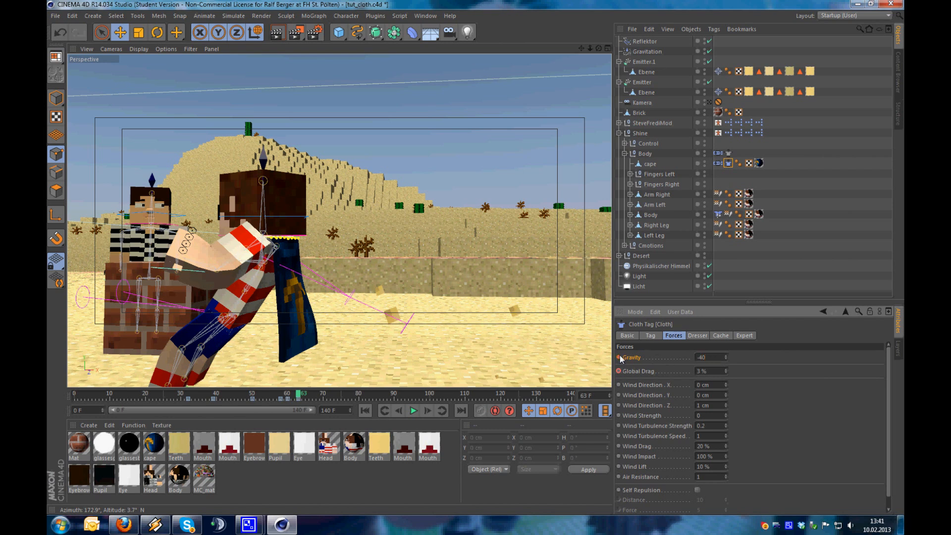
Step through the simulation frame by frame to frame 74 to check how the cape settles
click(427, 410)
click(428, 411)
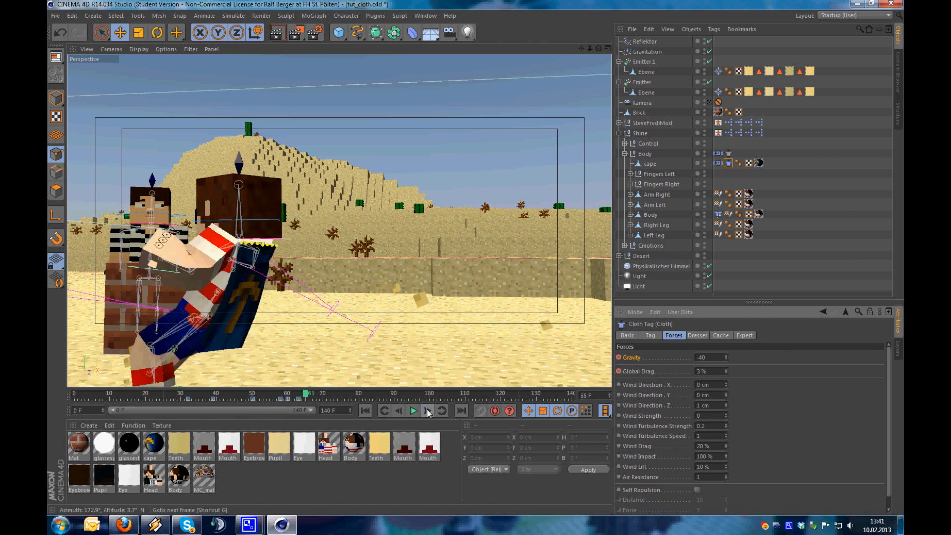
click(427, 410)
click(428, 410)
click(427, 411)
click(427, 410)
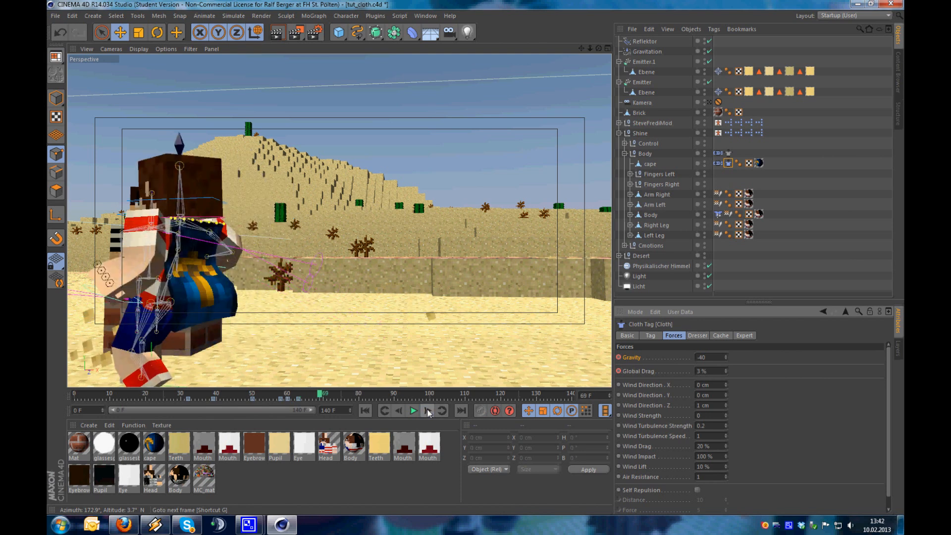
click(427, 411)
click(428, 411)
click(427, 411)
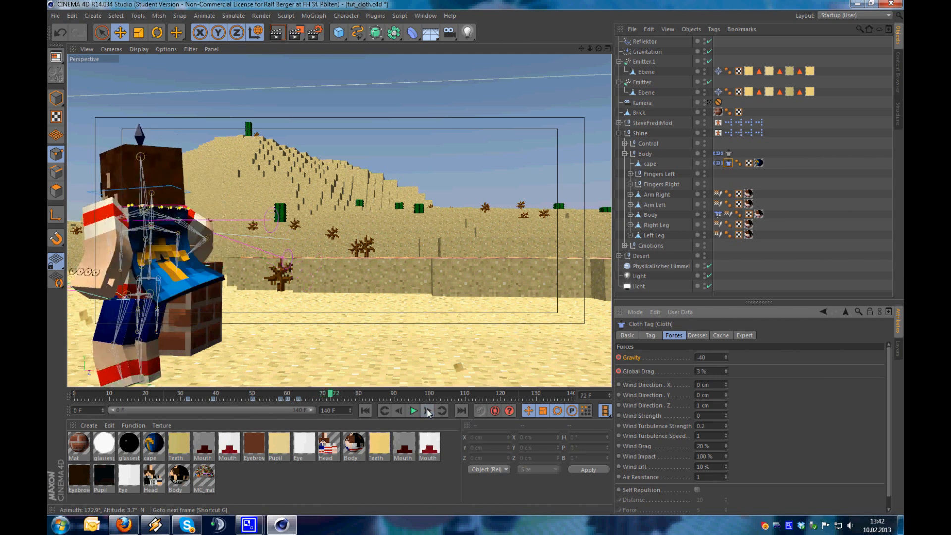
click(428, 411)
click(428, 411)
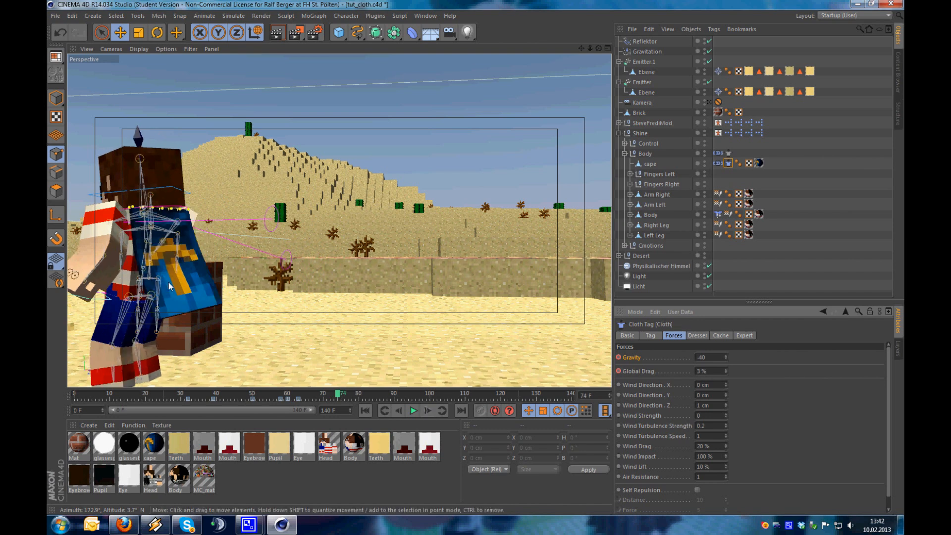
Recentre the view on the character and step on to frame 80 to check the cape against its back
click(425, 413)
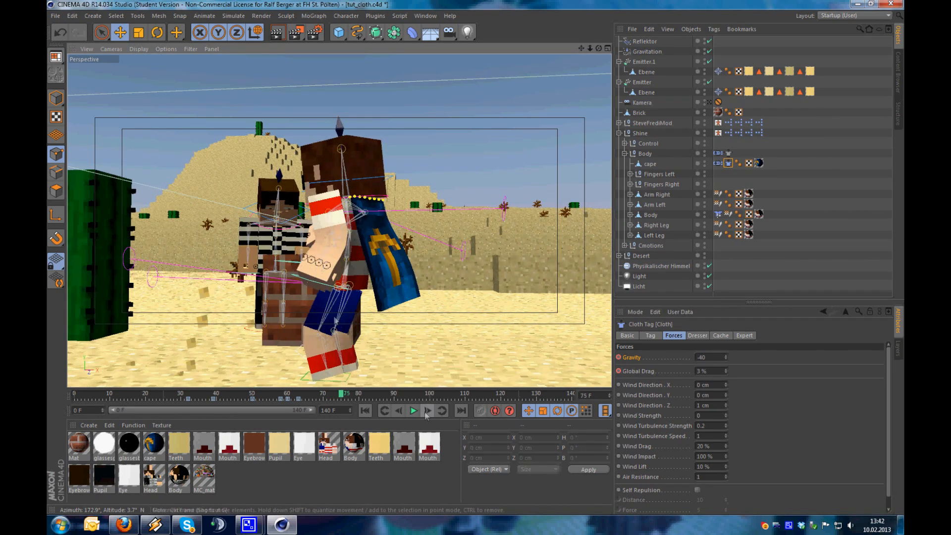
click(427, 411)
click(427, 411)
click(426, 412)
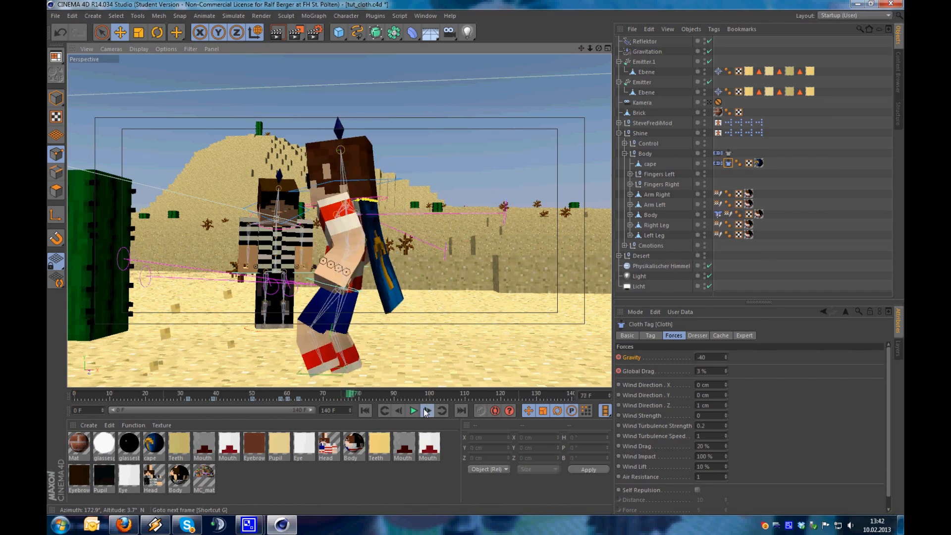
click(426, 412)
click(426, 412)
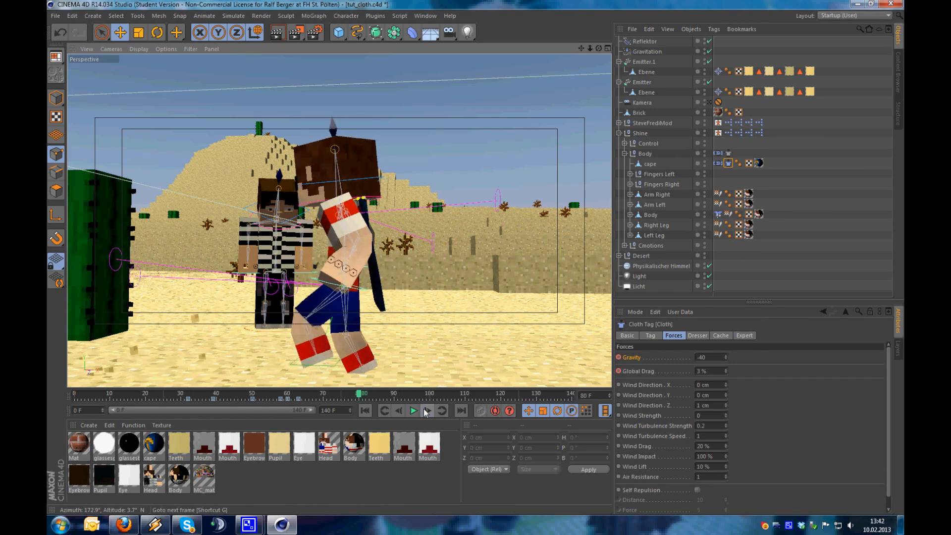
Advance to frame 83 and keyframe the cape's Global Drag at 3 % and Gravity at -40 there
alt+drag(370, 335, 369, 333)
click(426, 409)
click(427, 409)
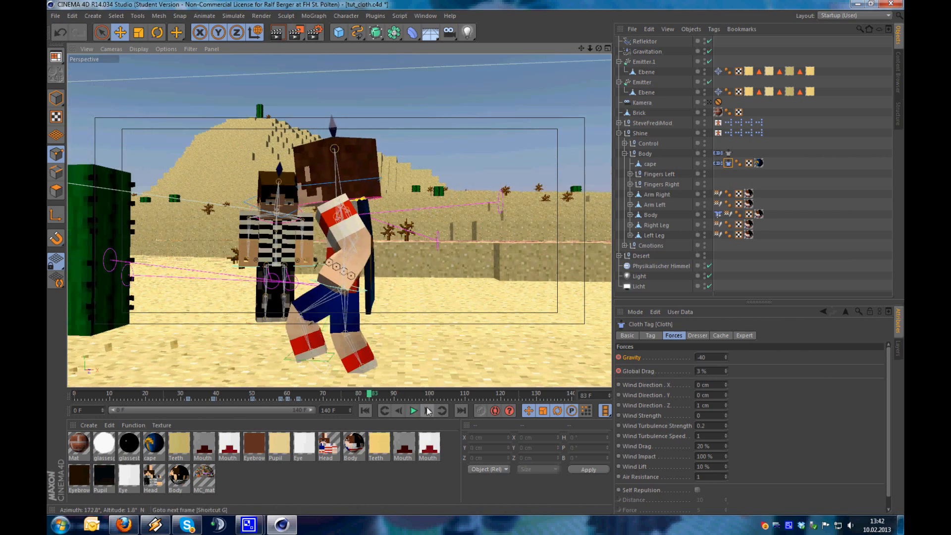
ctrl+click(619, 371)
ctrl+click(619, 358)
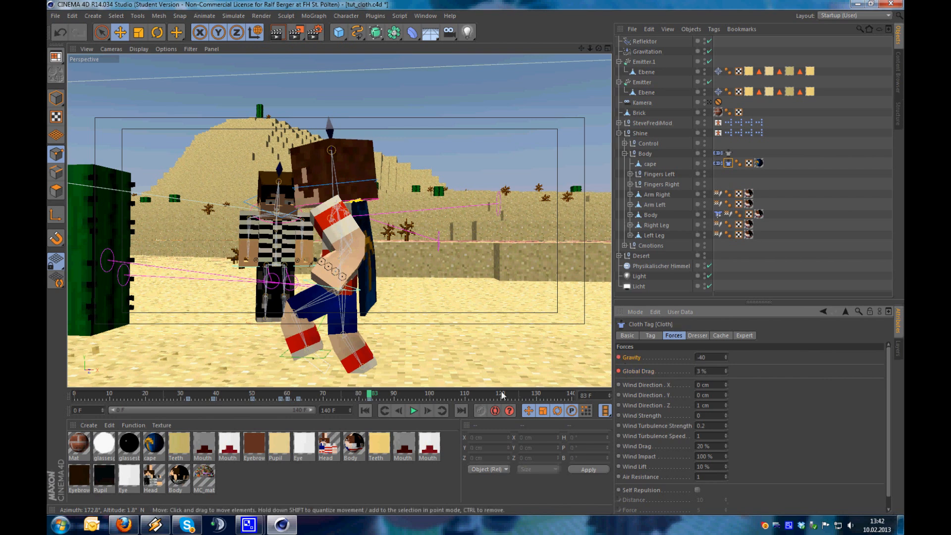
Advance to frame 85 and keyframe Gravity at -350 and Global Drag at 95 % there
click(429, 411)
click(429, 411)
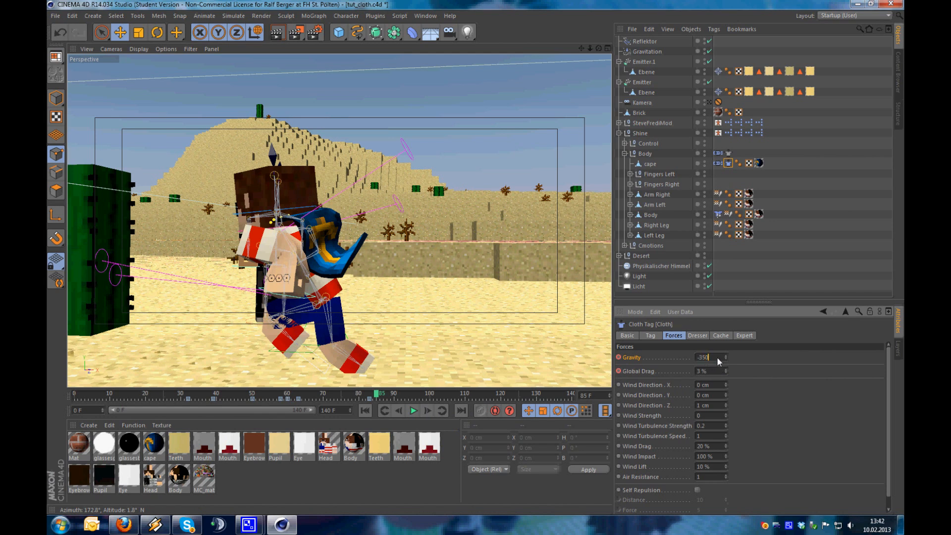
ctrl+click(619, 358)
Step the simulation on to frame 92 and set a Global Drag keyframe of 65 % there
click(426, 411)
click(426, 410)
click(425, 411)
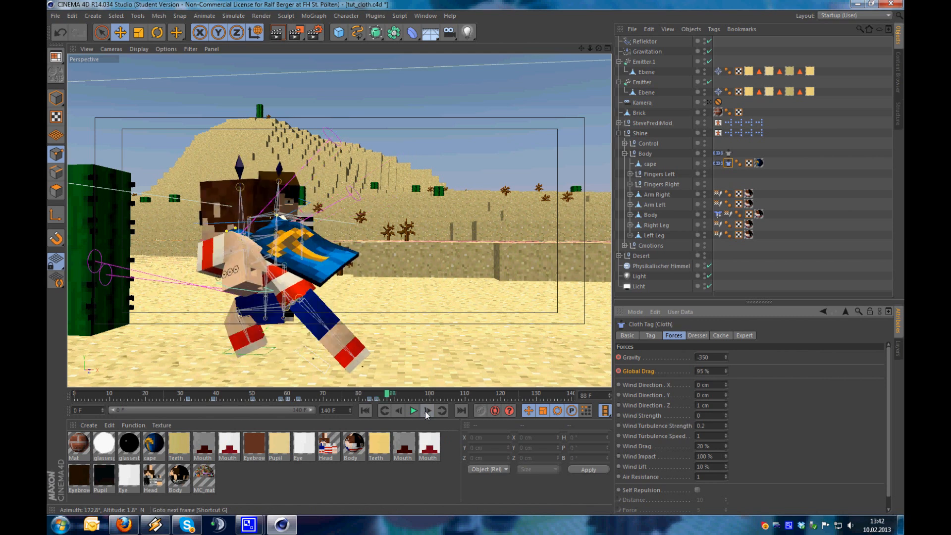
click(424, 411)
click(425, 411)
click(425, 411)
click(425, 411)
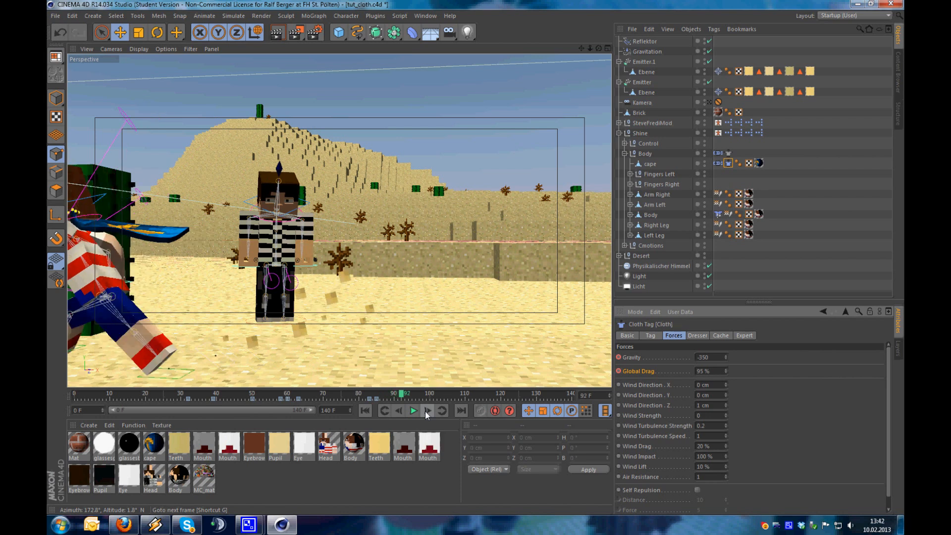
alt+middle_drag(285, 280, 361, 274)
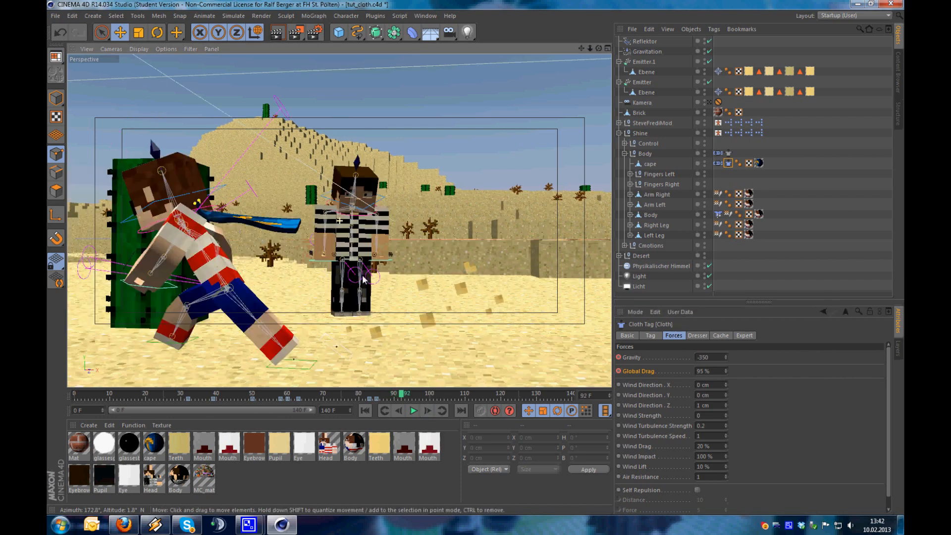
click(722, 371)
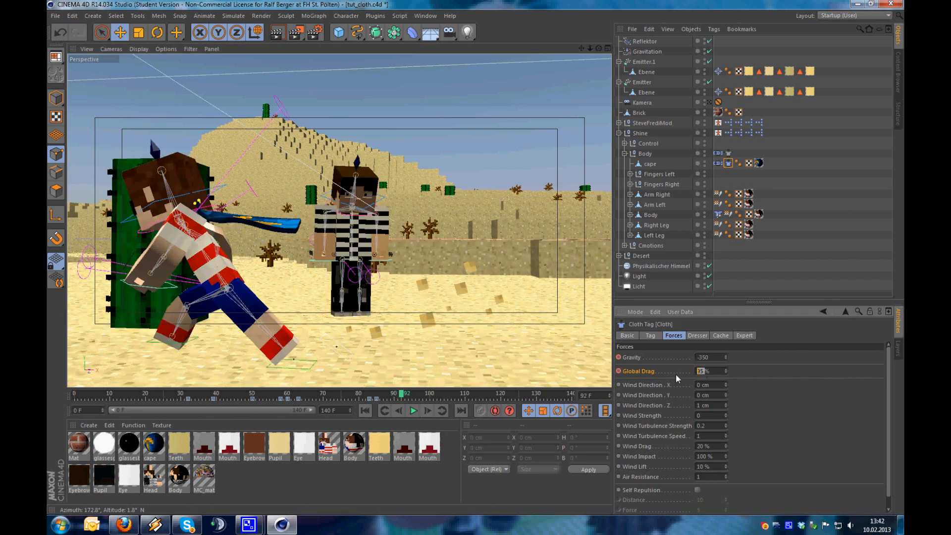
text(65)
key(Return)
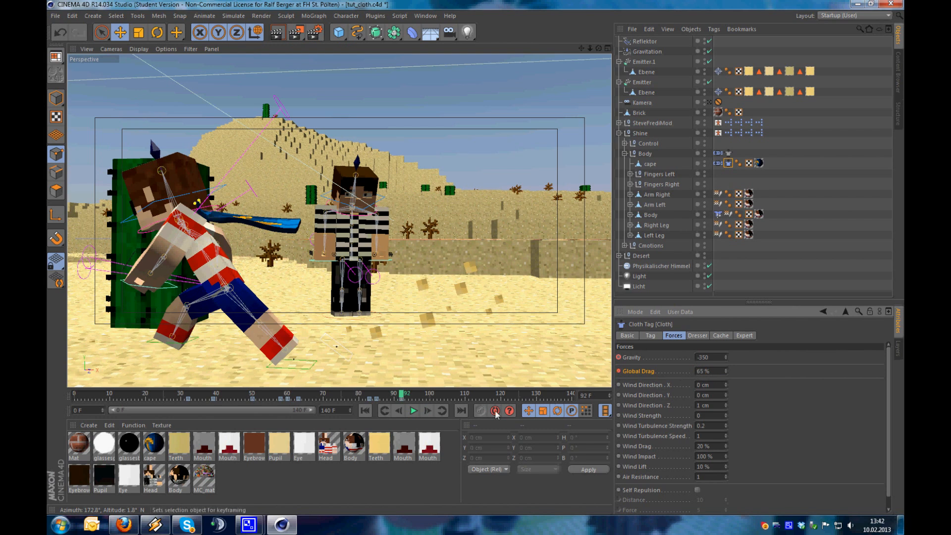
Play the animation through the scene camera up to frame 108 and return to the first frame
click(710, 103)
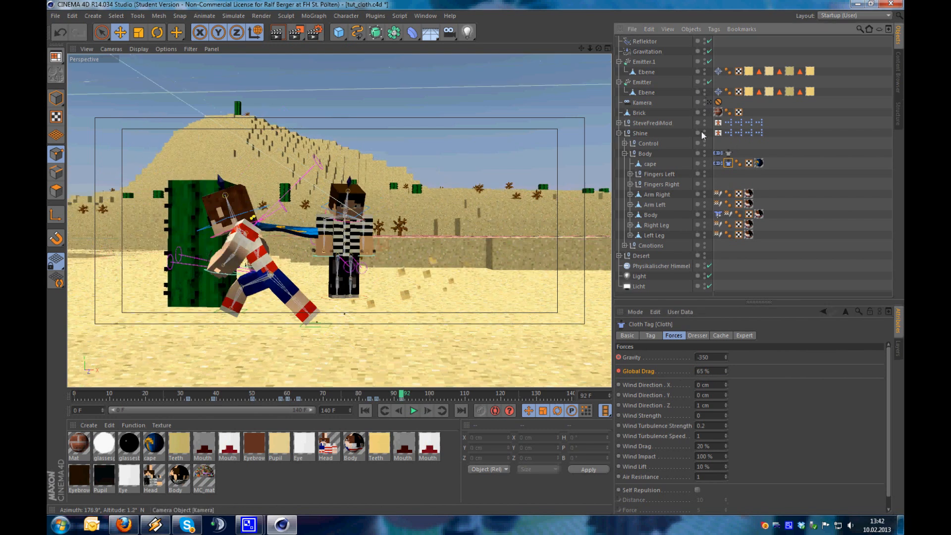
click(413, 411)
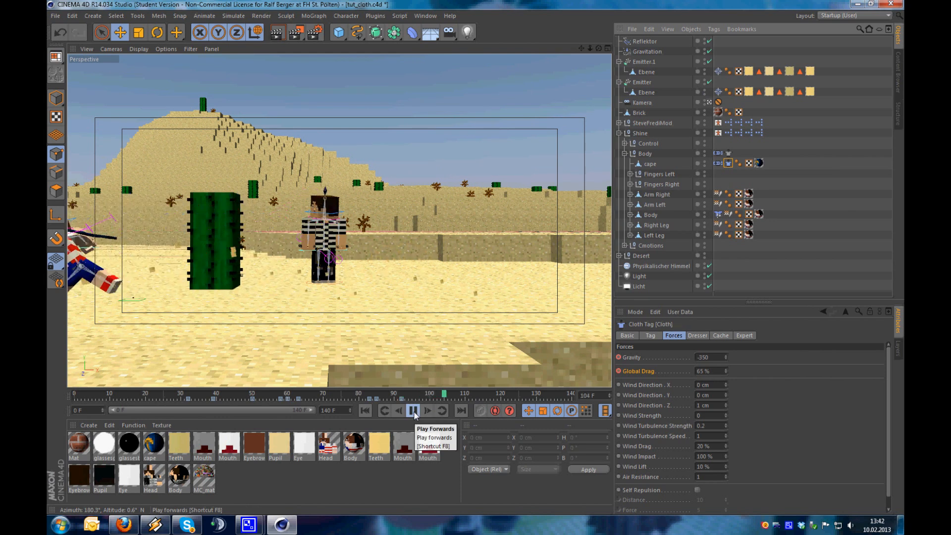
click(413, 411)
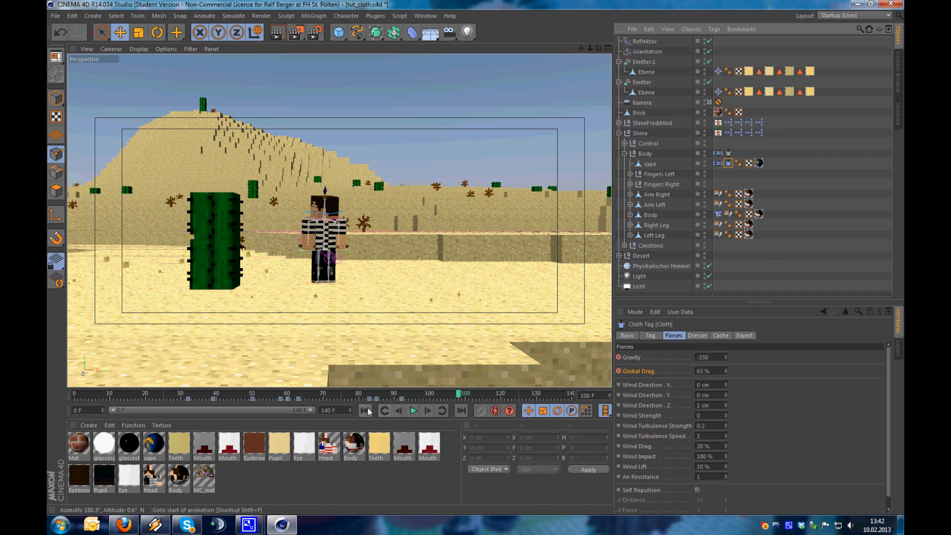
click(365, 411)
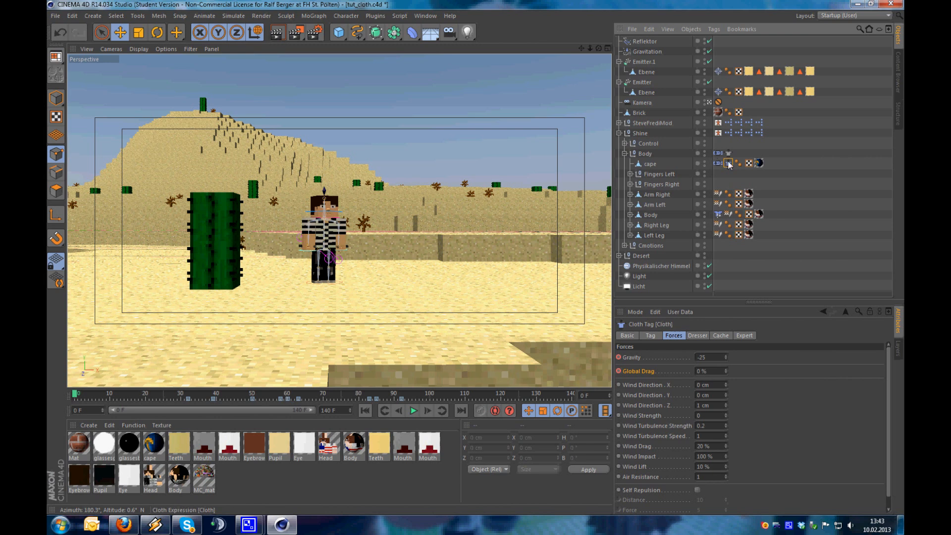
Calculate the cache of the cape's Cloth tag for the whole animation
click(726, 335)
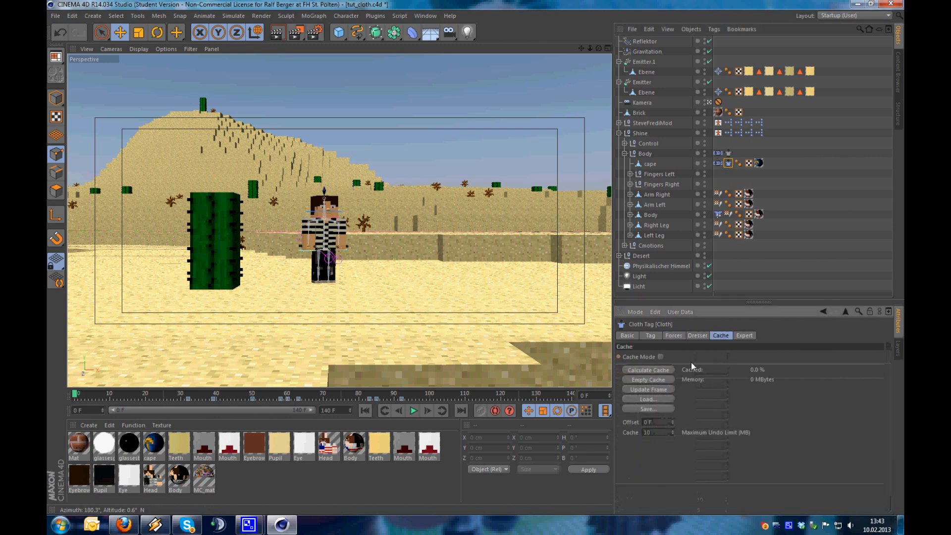
click(650, 370)
drag(601, 360, 333, 334)
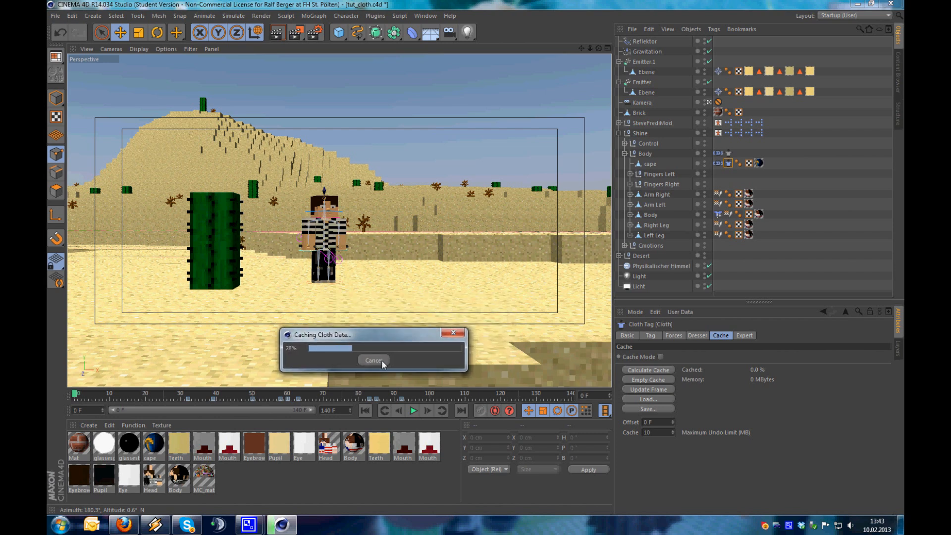
drag(389, 333, 424, 335)
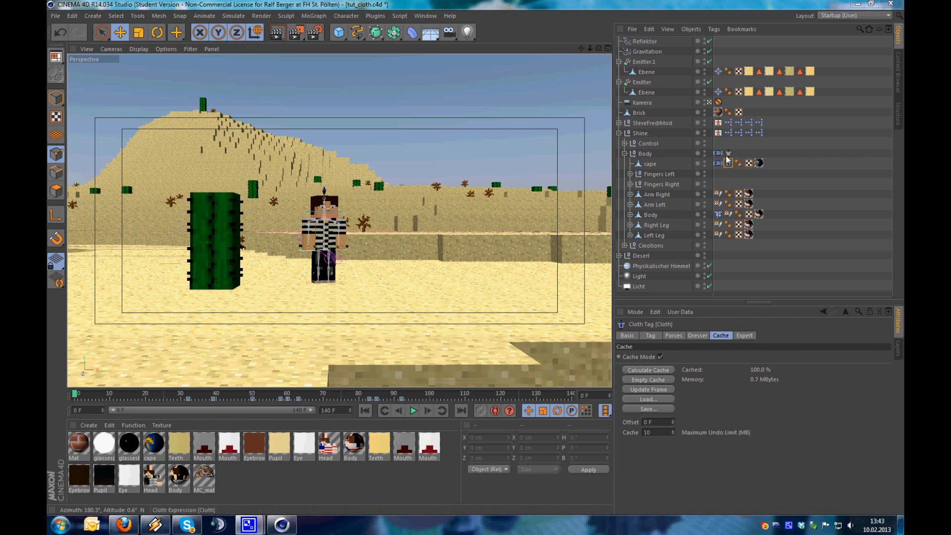
Leave the scene camera, view the caped character from the side and scrub the cached simulation from frame 0 to 39
click(709, 102)
click(710, 102)
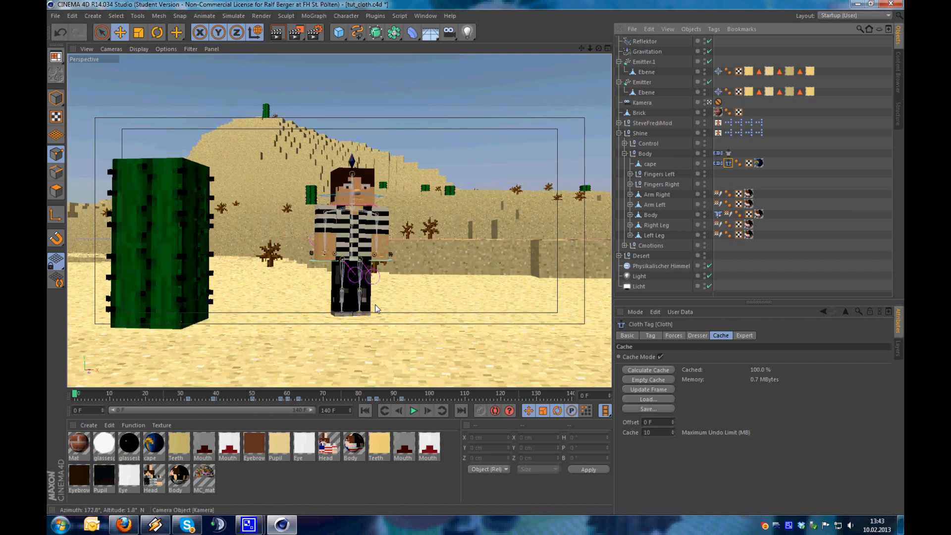
click(632, 356)
click(661, 357)
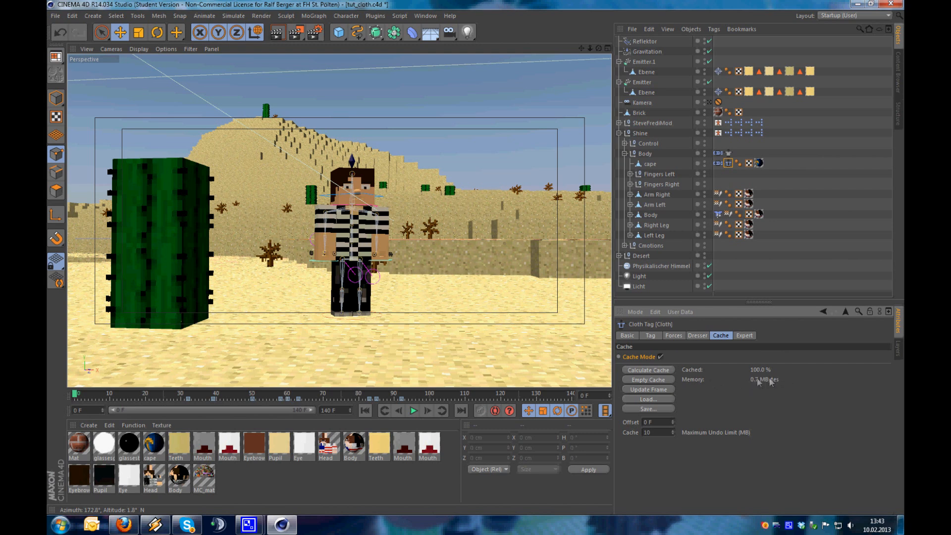
scroll(394, 321, down, 4)
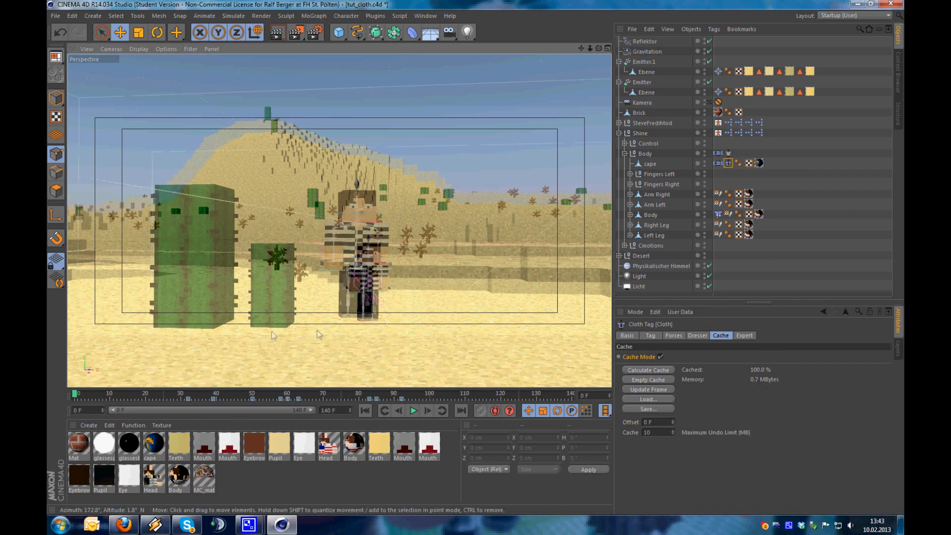
alt+drag(395, 320, 435, 217)
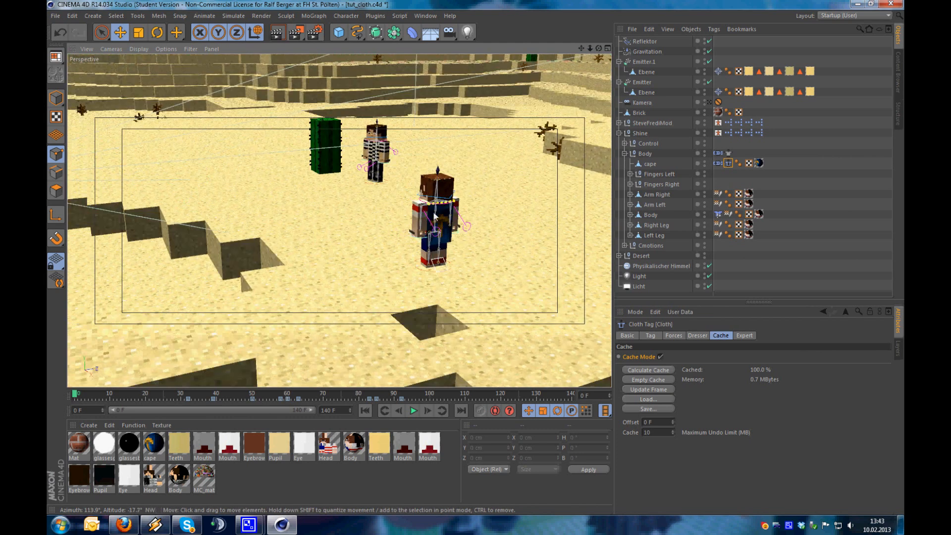
click(55, 16)
click(805, 278)
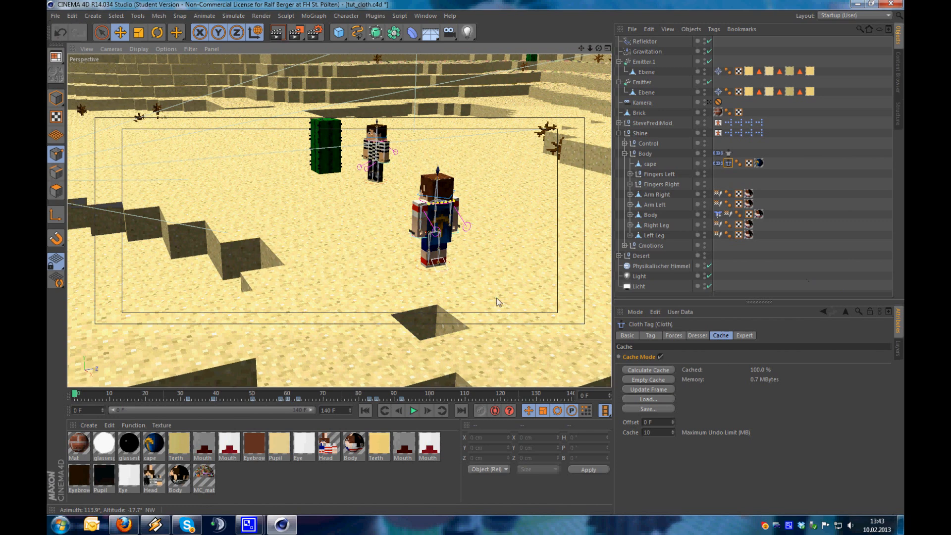
scroll(433, 226, up, 4)
alt+drag(432, 227, 191, 390)
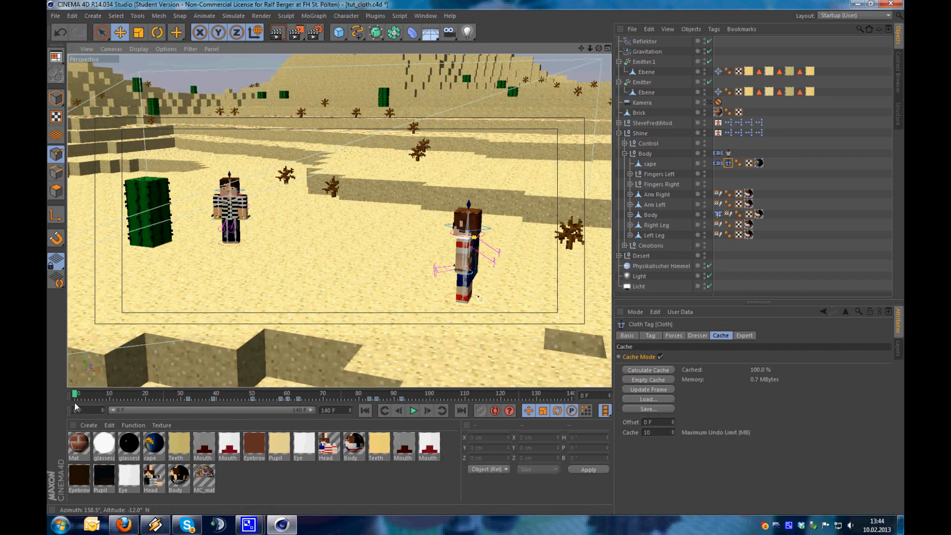
drag(76, 396, 213, 395)
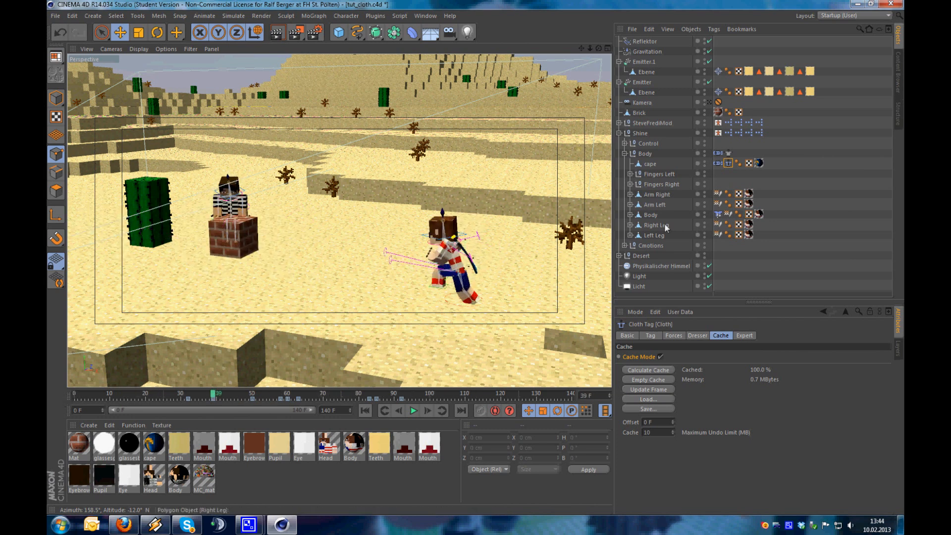
Scrub back and forth through the cached animation in the scene camera view to review the cape's motion
click(709, 102)
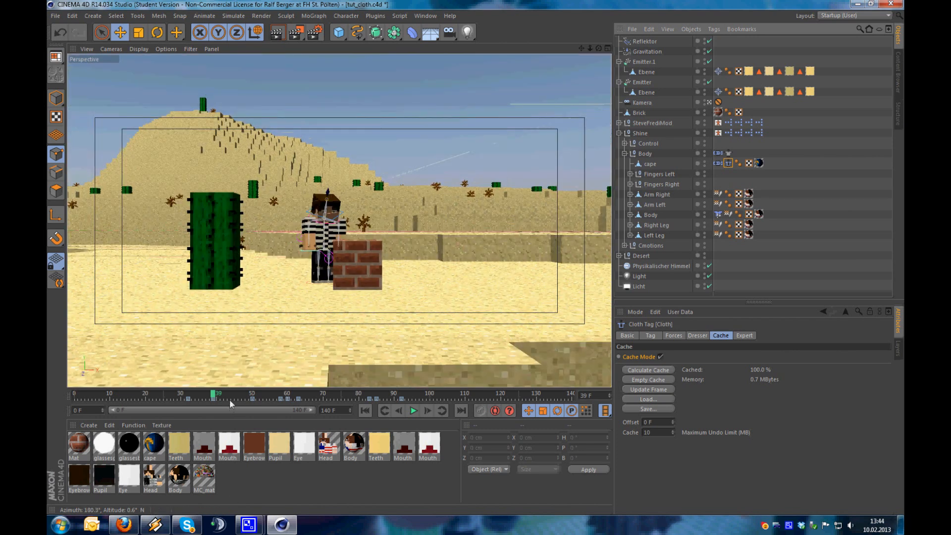
drag(212, 394, 492, 397)
drag(305, 391, 49, 398)
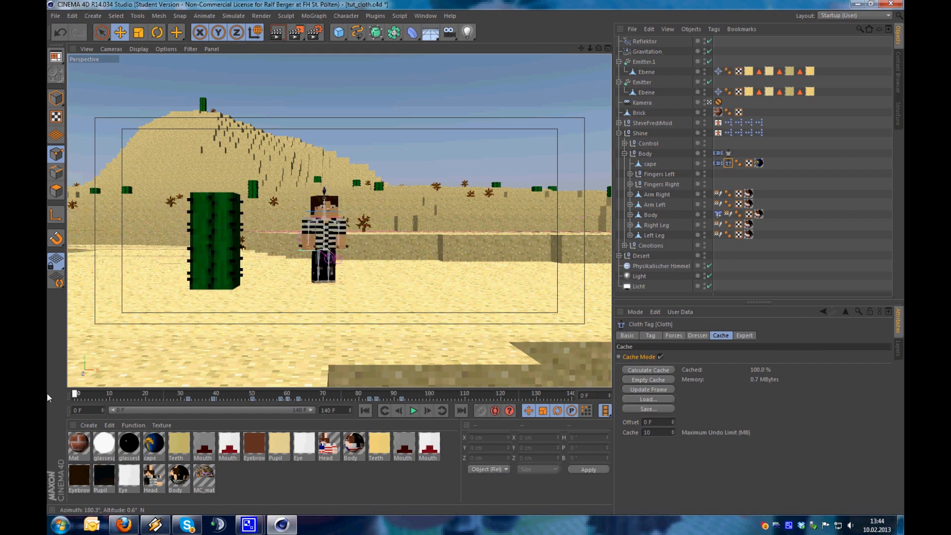
drag(257, 388, 527, 394)
drag(354, 405, 71, 405)
drag(239, 400, 83, 407)
drag(151, 400, 362, 399)
Leave the scene camera, select the cape object and inspect its mesh up close from behind at frame 81
click(709, 103)
alt+drag(486, 223, 205, 238)
alt+right_drag(205, 236, 256, 215)
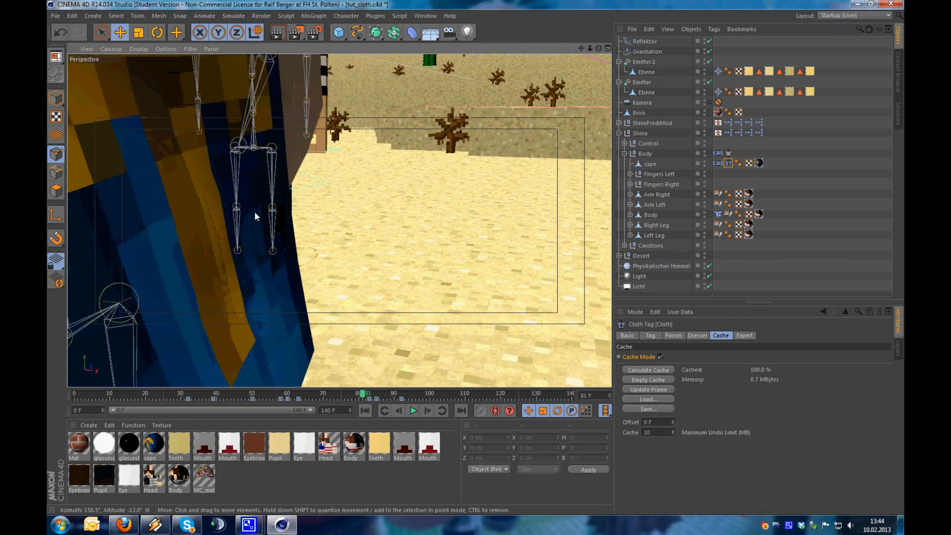
alt+right_drag(221, 272, 194, 287)
alt+drag(194, 286, 278, 228)
scroll(278, 228, up, 2)
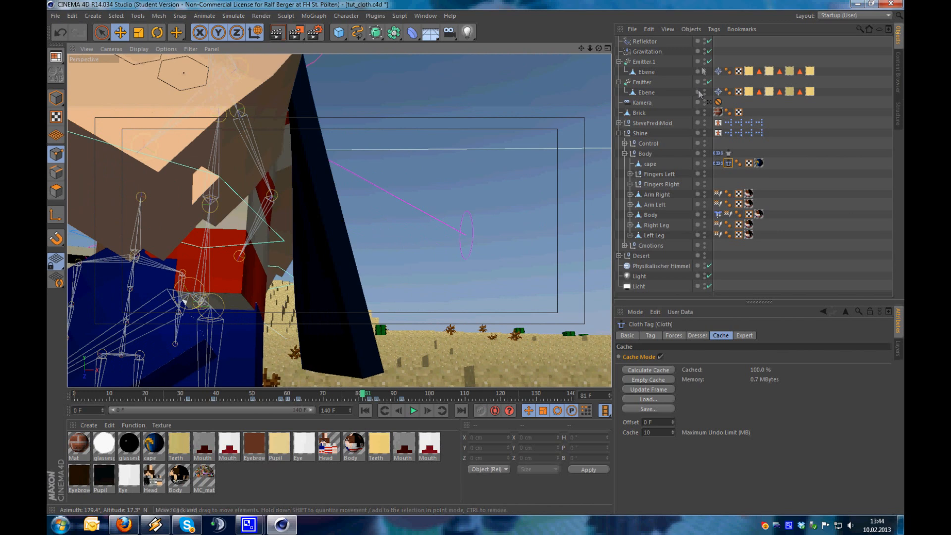
click(646, 164)
alt+drag(376, 247, 237, 301)
alt+drag(327, 278, 419, 347)
alt+right_drag(420, 347, 377, 173)
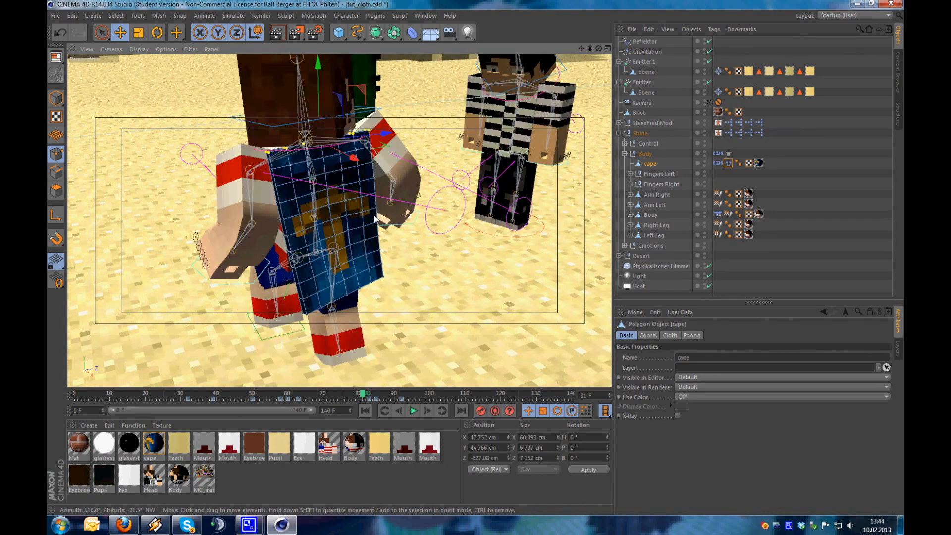
Rewind to the first frame and scrub to frame 50 to view the cape from behind during the run
drag(367, 395, 48, 409)
alt+right_drag(366, 228, 306, 373)
alt+middle_drag(367, 239, 288, 229)
alt+middle_drag(416, 307, 316, 235)
alt+right_drag(345, 252, 389, 169)
alt+drag(307, 198, 228, 171)
drag(76, 396, 254, 395)
alt+right_drag(303, 142, 333, 117)
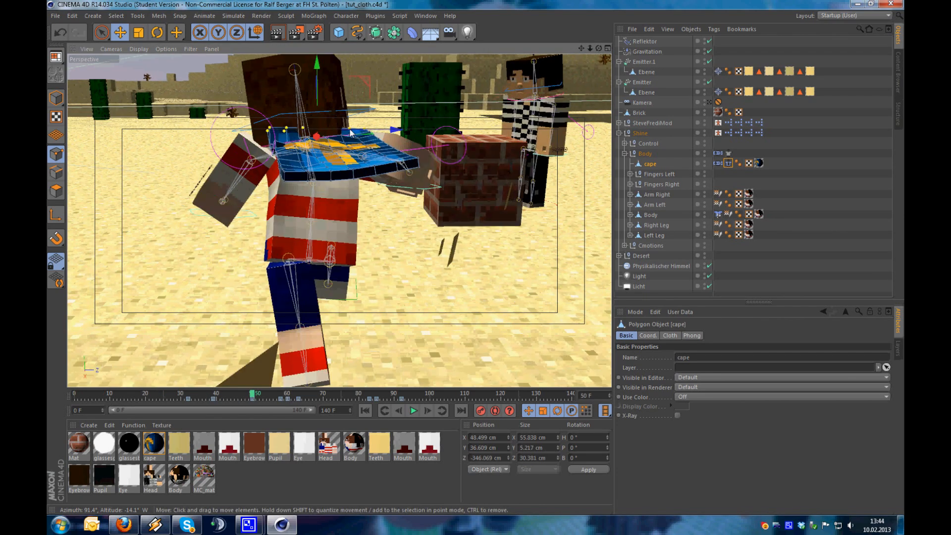
Examine the cape's belted upper edge and its contact with head and shoulders closely across frames 49 to 51
alt+drag(314, 155, 348, 258)
alt+right_drag(301, 166, 344, 131)
alt+middle_drag(344, 132, 396, 244)
alt+right_drag(337, 196, 381, 163)
alt+drag(343, 197, 439, 158)
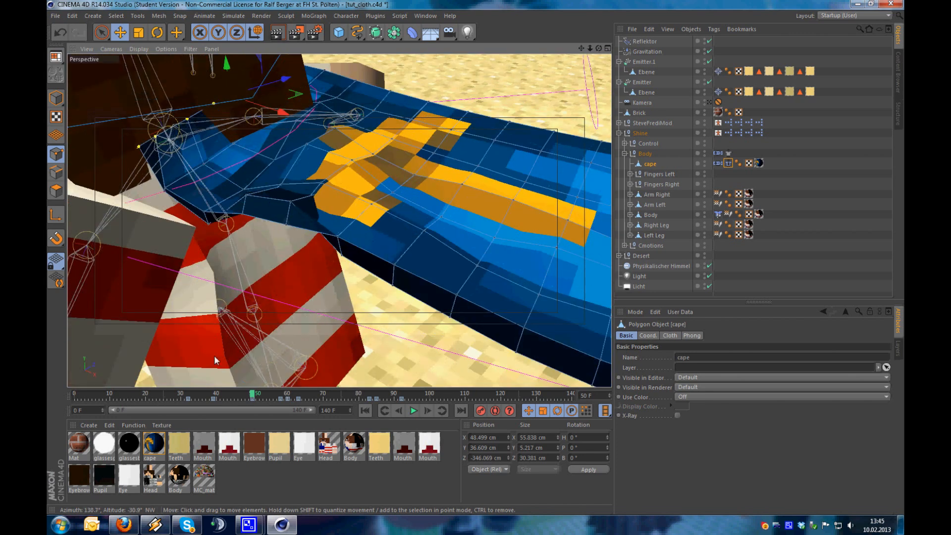
click(398, 410)
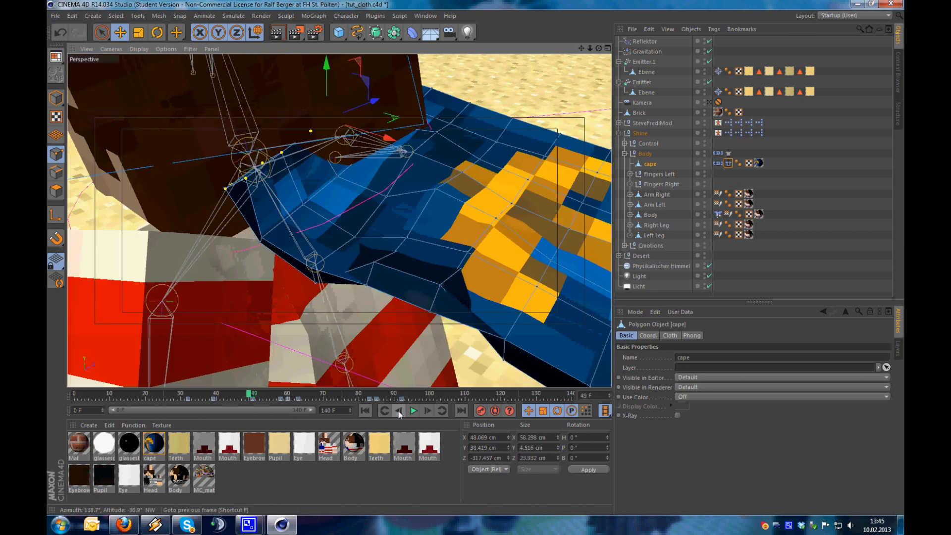
click(426, 410)
click(427, 411)
alt+right_drag(290, 181, 329, 183)
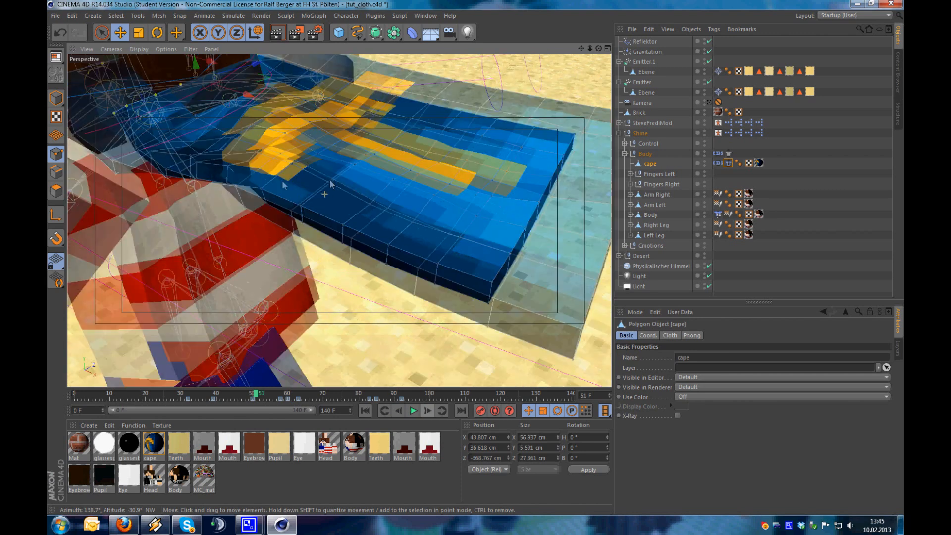
alt+middle_drag(337, 190, 444, 268)
alt+right_drag(365, 256, 385, 246)
alt+drag(368, 237, 510, 234)
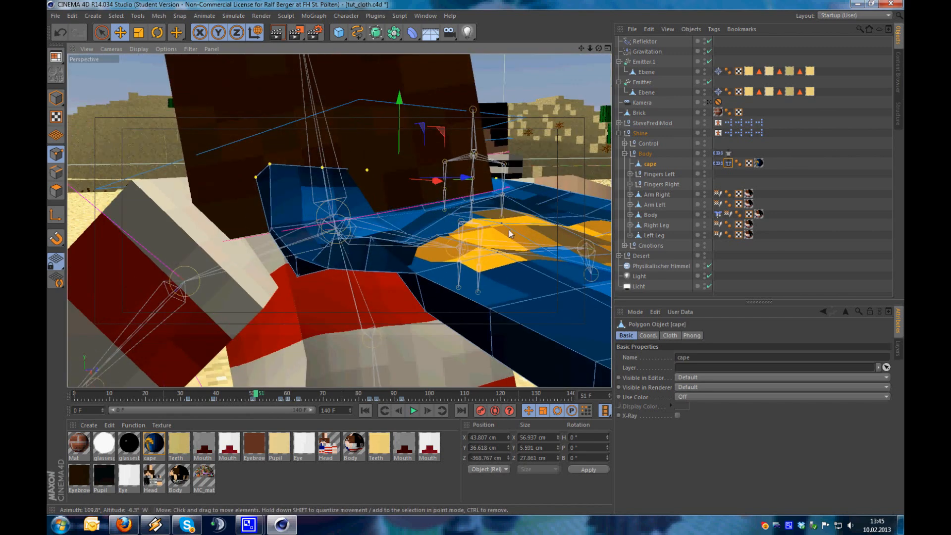
alt+drag(379, 260, 429, 268)
Review the cape cloth tag's cache and expert collision settings while inspecting the upper cape edge at frame 51
click(727, 164)
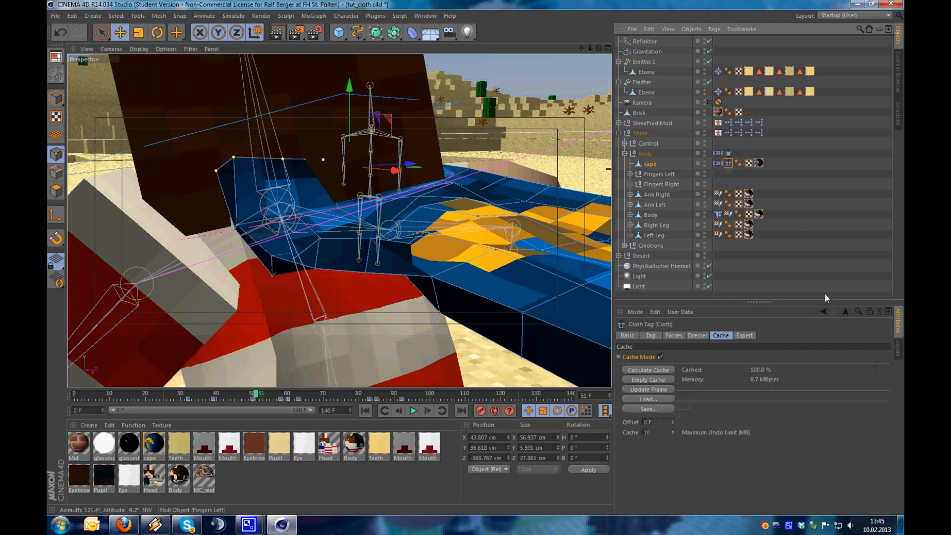
alt+drag(369, 254, 441, 251)
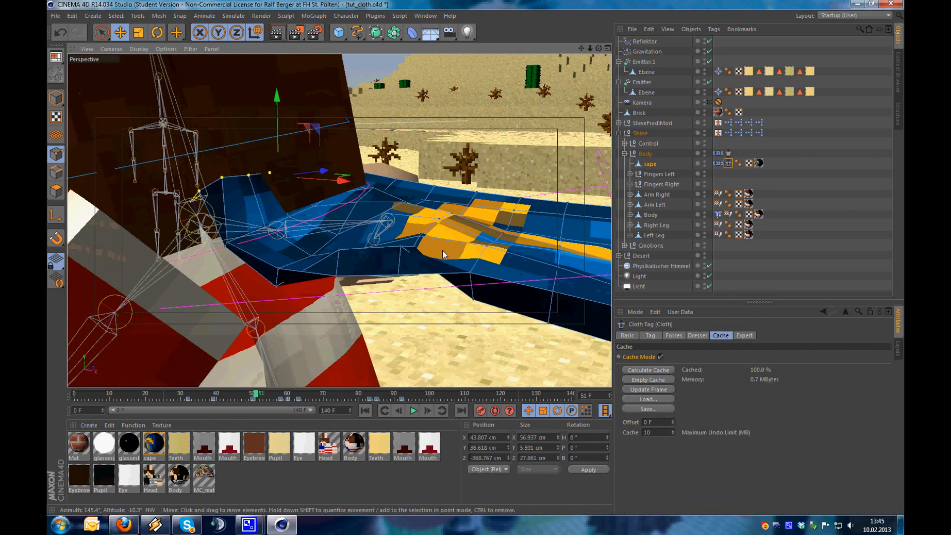
click(742, 335)
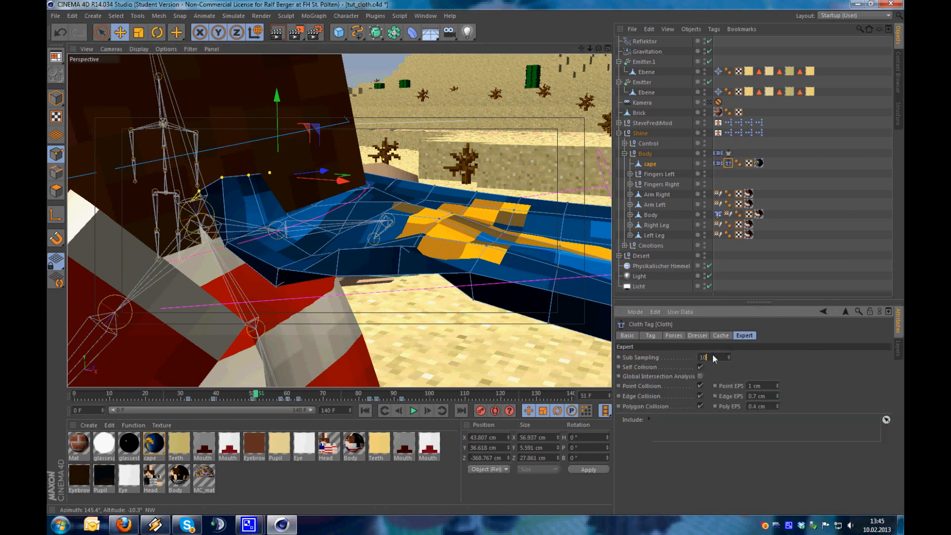
alt+drag(404, 242, 447, 196)
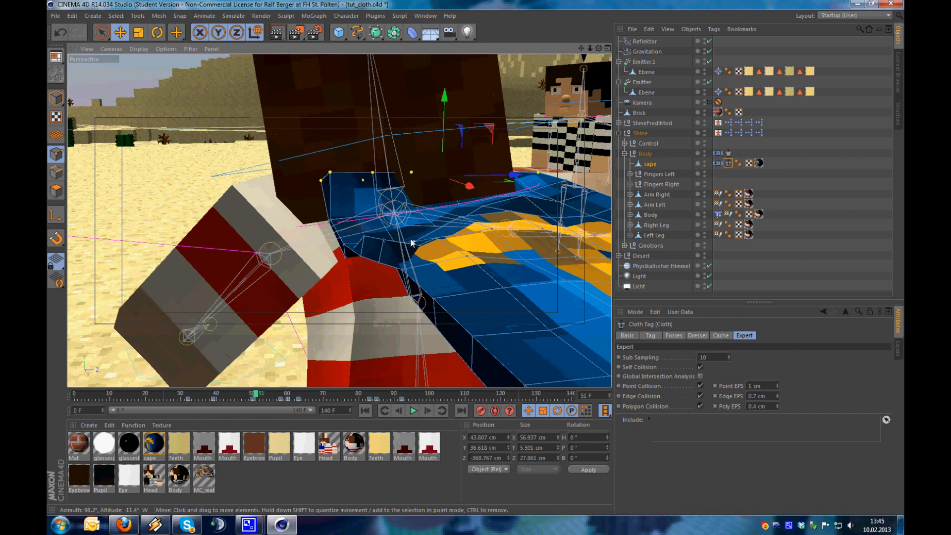
Rewind to the first frame and scrub through the cached animation in the scene camera view, then leave that camera
click(365, 411)
scroll(347, 292, down, 3)
alt+drag(346, 293, 436, 310)
scroll(438, 317, up, 3)
click(770, 277)
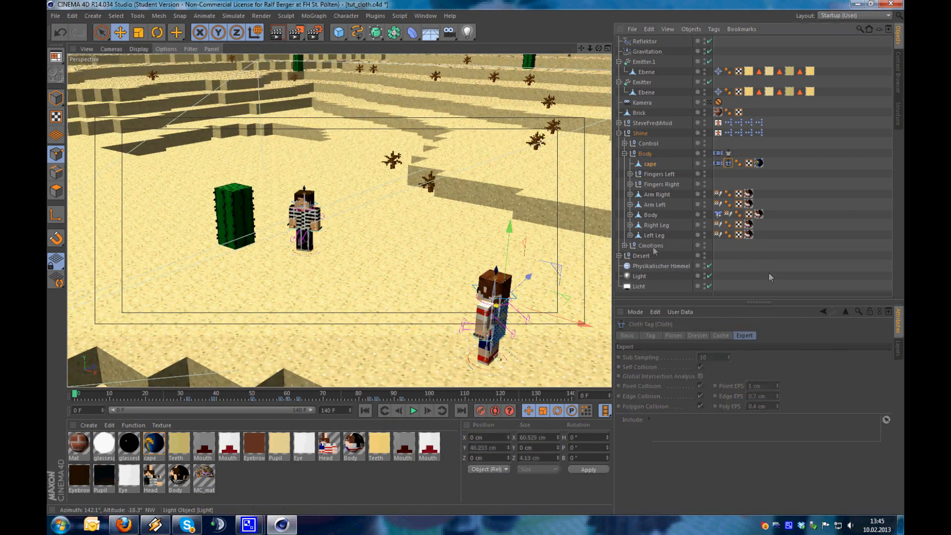
click(710, 101)
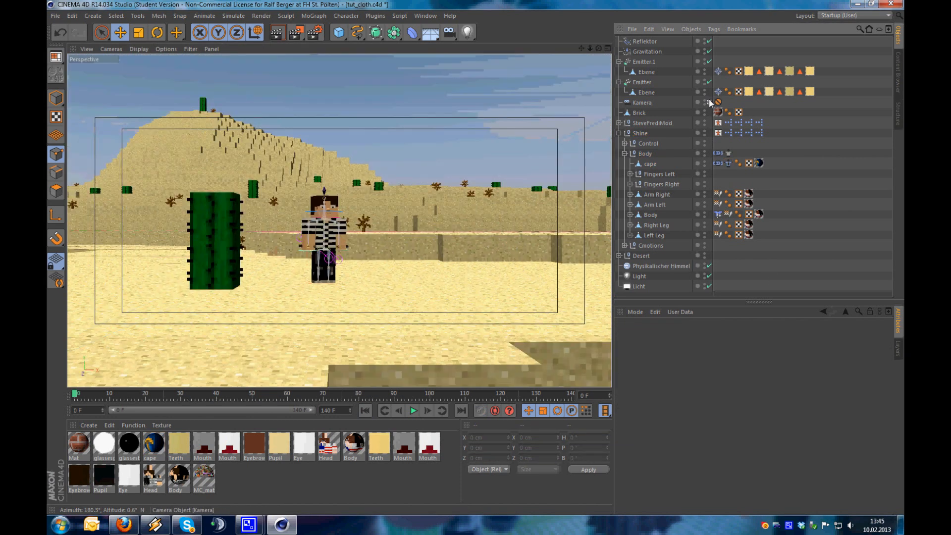
drag(294, 394, 75, 394)
click(709, 103)
alt+drag(419, 306, 470, 287)
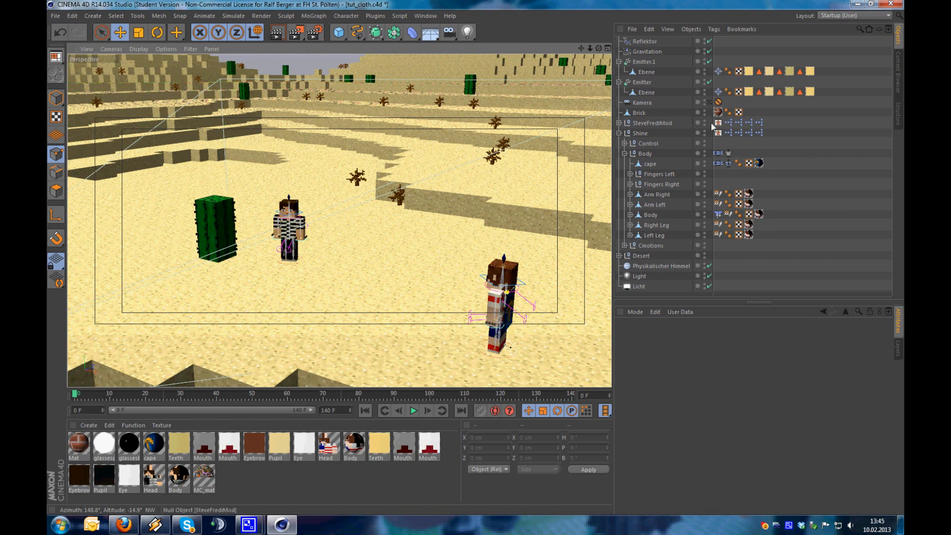
Switch to the Animation layout and show only the selected cape object in the timeline
click(853, 16)
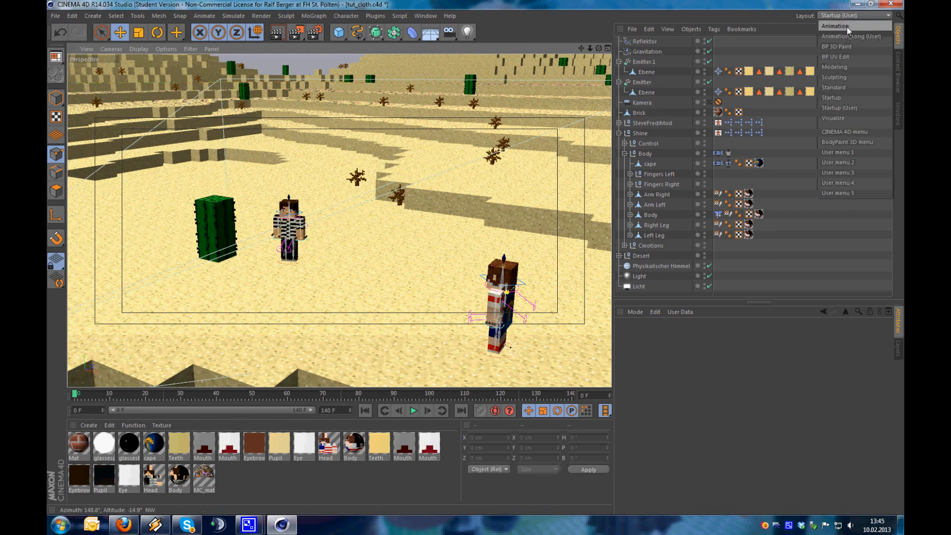
click(837, 26)
alt+drag(368, 246, 353, 246)
alt+right_drag(371, 243, 396, 220)
alt+middle_drag(410, 219, 377, 178)
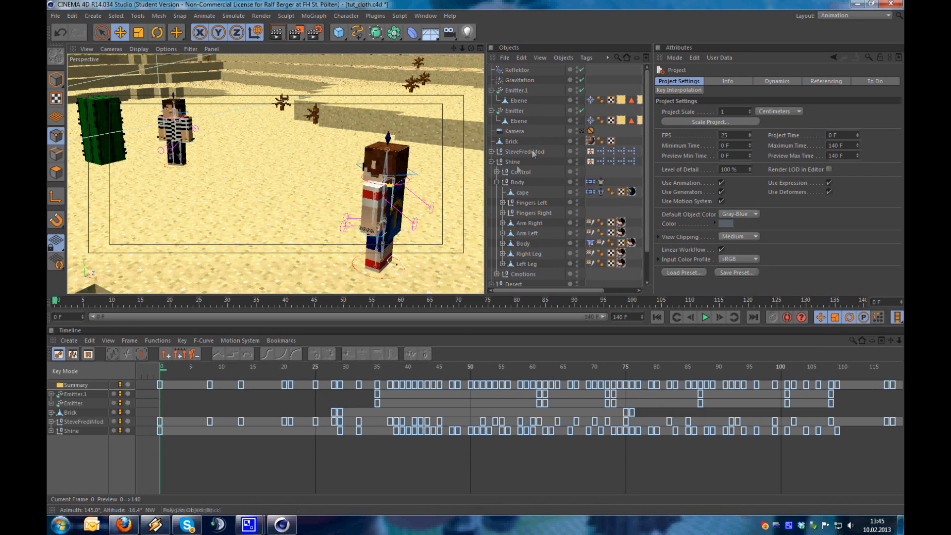
click(521, 194)
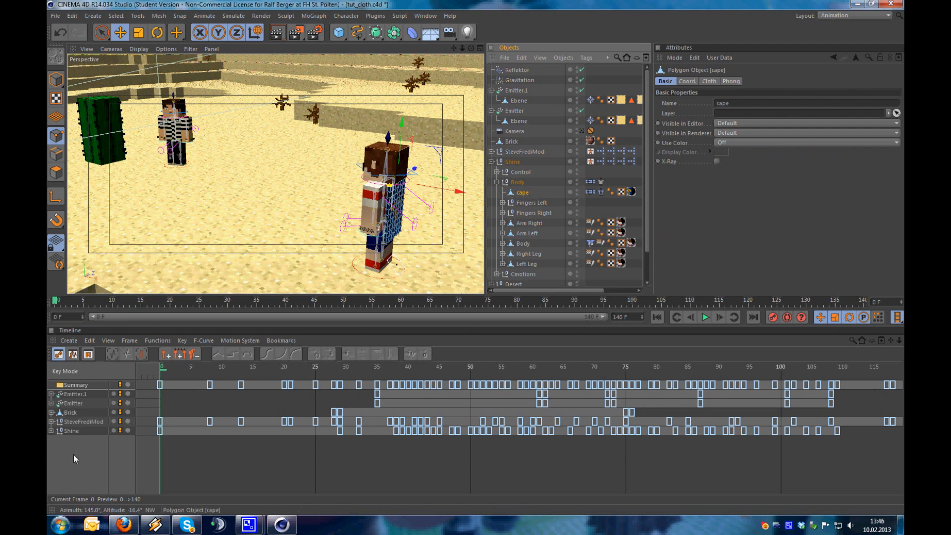
key(alt+l)
click(71, 395)
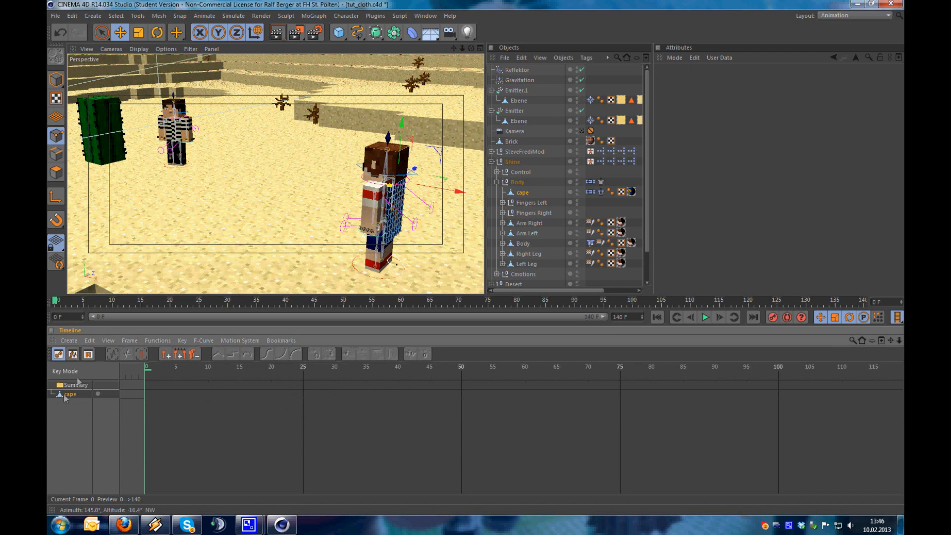
Bake the cape over frames 0 to 140 with PLA and Scale included and Create Copy disabled
click(158, 341)
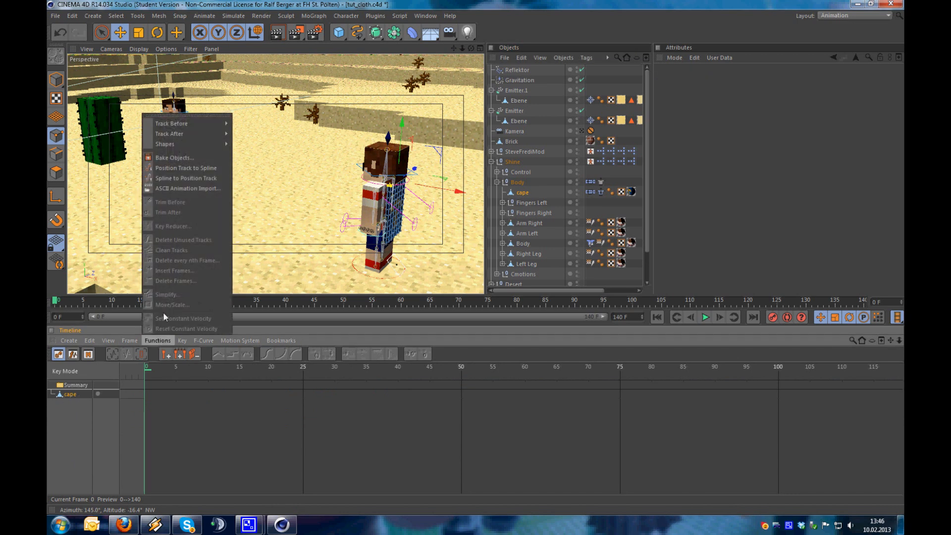
click(177, 157)
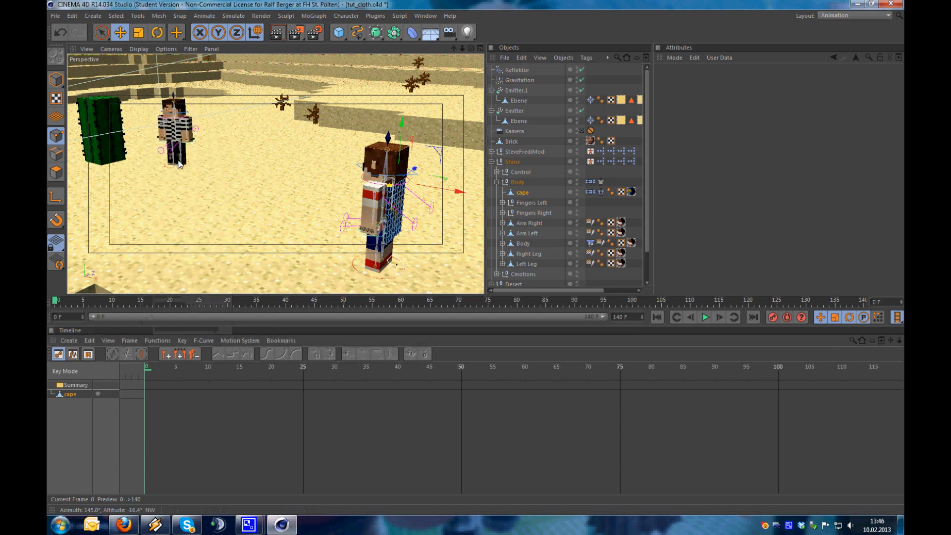
drag(177, 100, 532, 264)
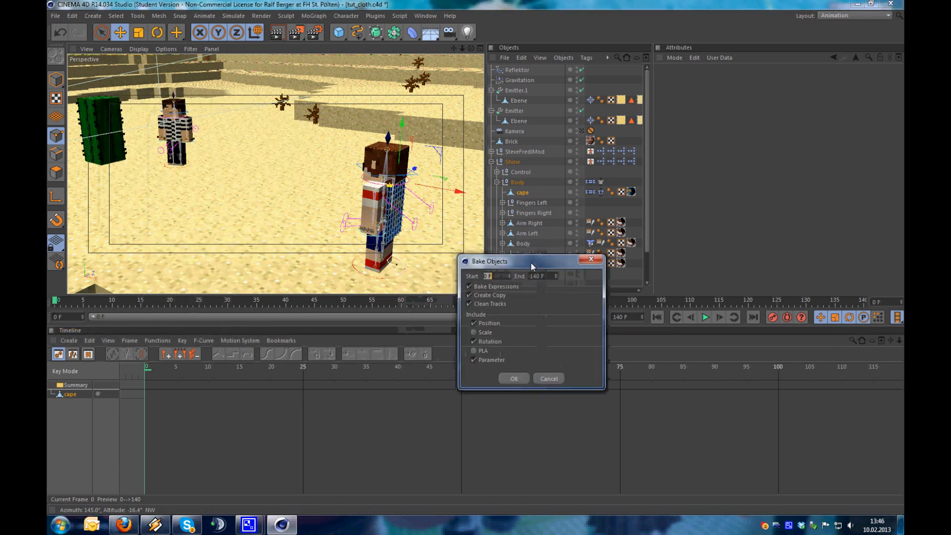
click(475, 353)
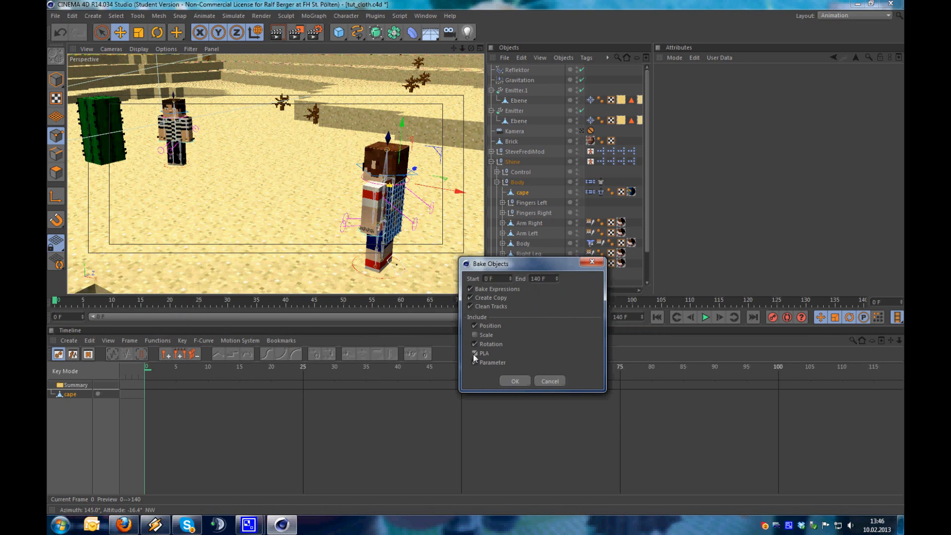
click(471, 297)
click(474, 335)
click(519, 380)
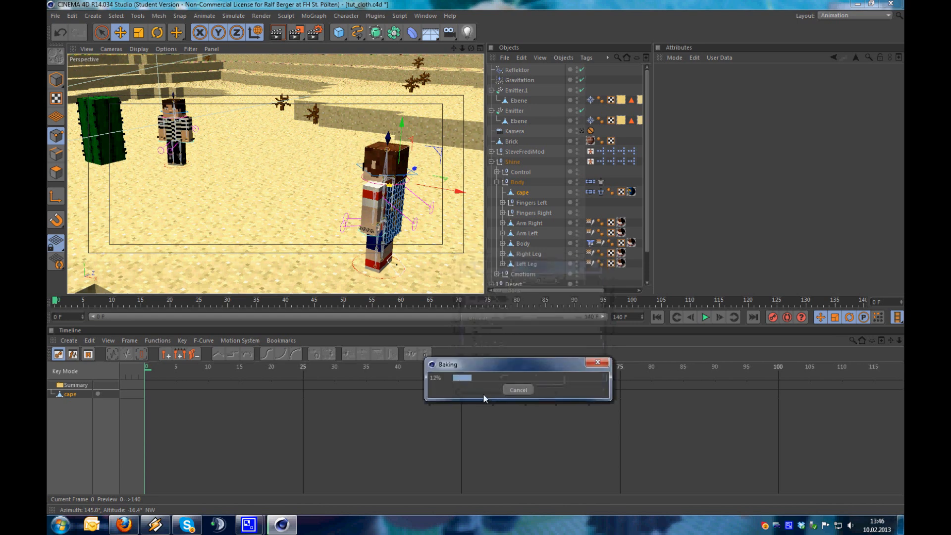
drag(491, 373, 277, 253)
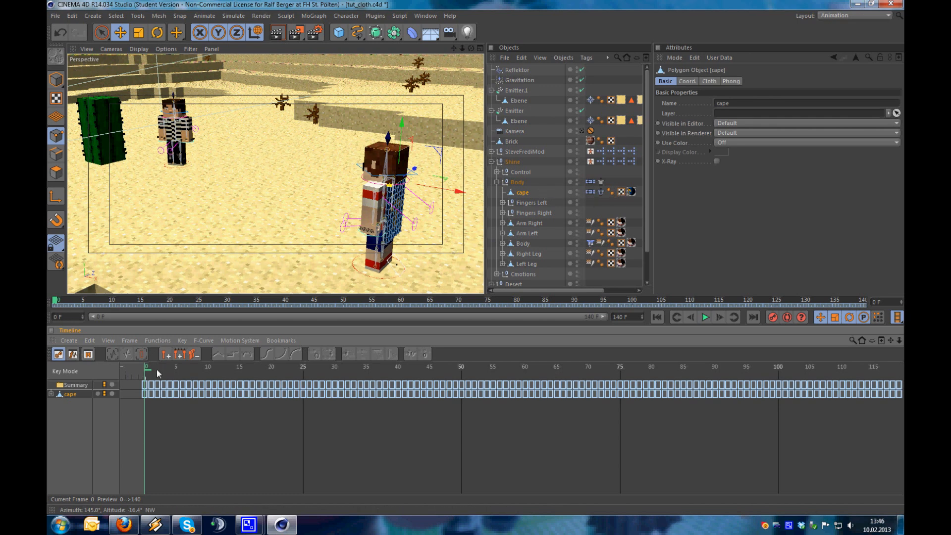
Expand the cape's timeline entry, select its baked PLA track and scrub to frame 51
click(51, 394)
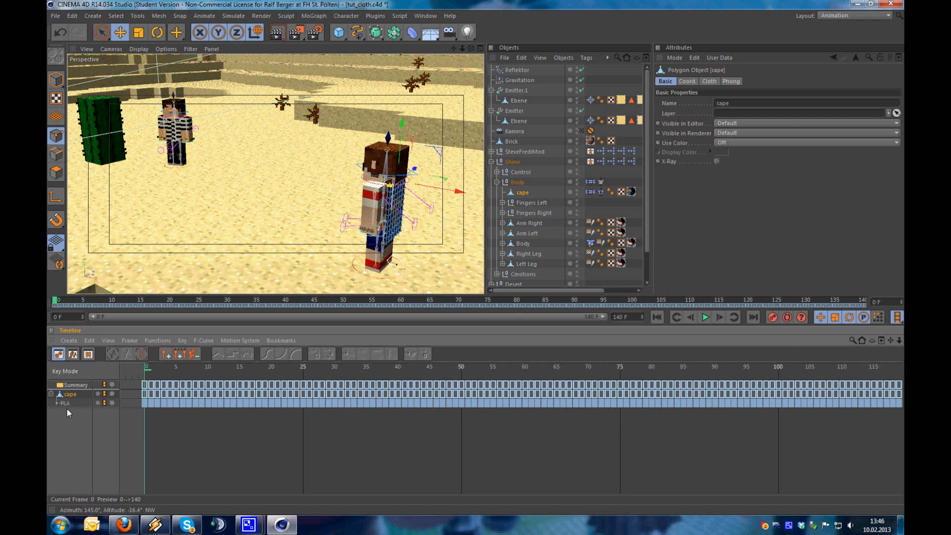
click(61, 404)
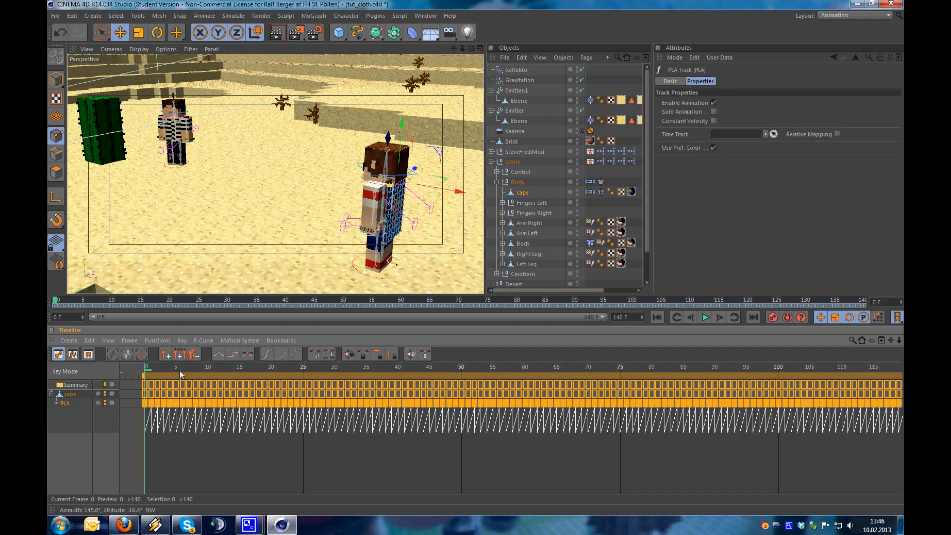
mouse_move(200, 364)
mouse_down()
mouse_move(803, 358)
mouse_move(208, 367)
mouse_up()
mouse_move(454, 359)
mouse_down()
mouse_move(680, 355)
mouse_move(328, 352)
mouse_move(467, 347)
mouse_up()
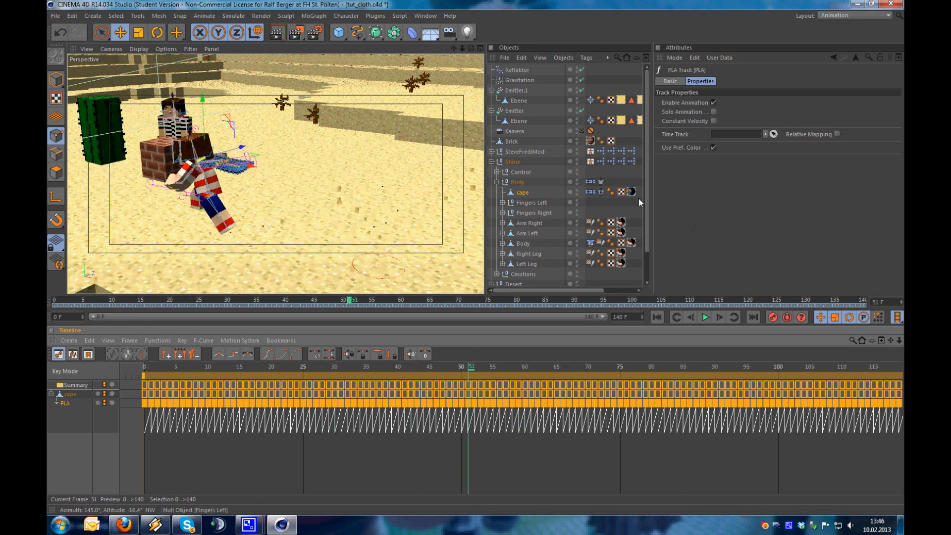
Move the cape's Cloth and Cloth Belt tags onto the parent Body null
click(635, 211)
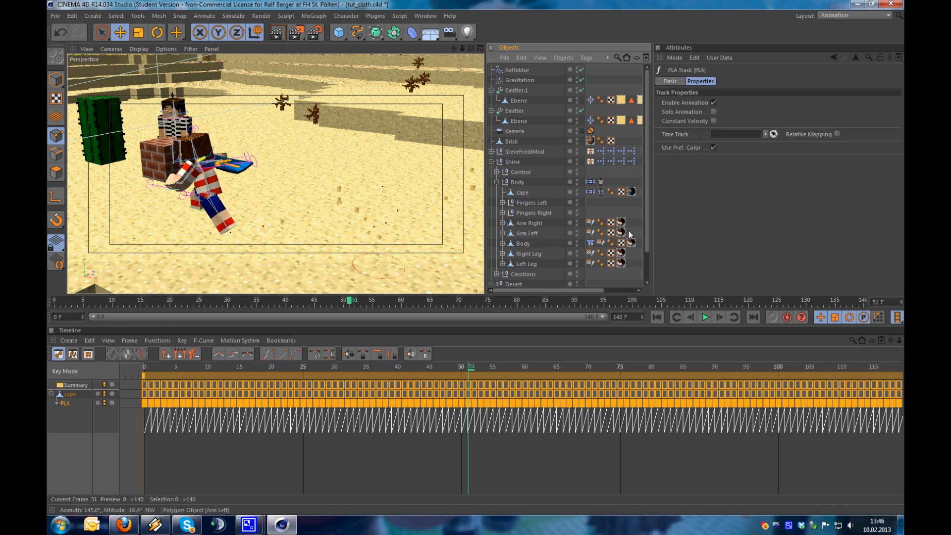
click(601, 193)
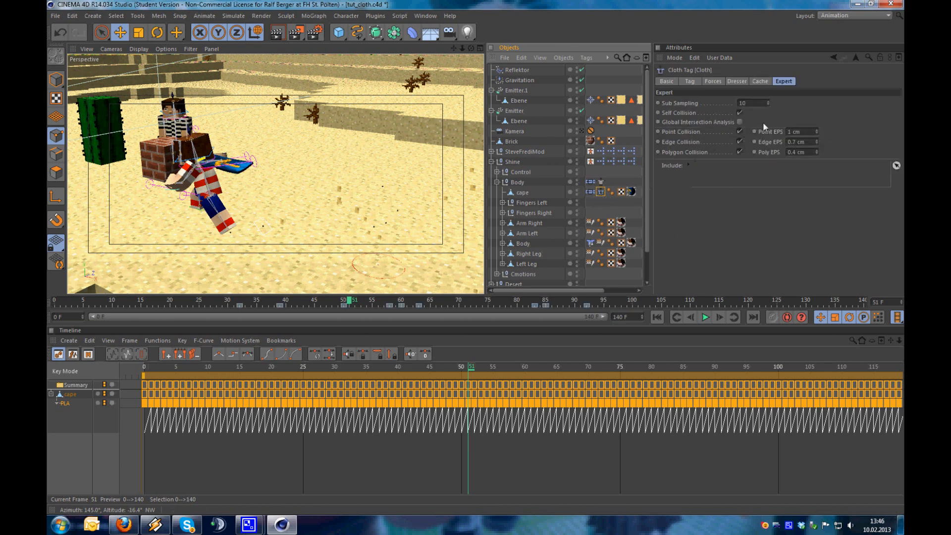
click(691, 82)
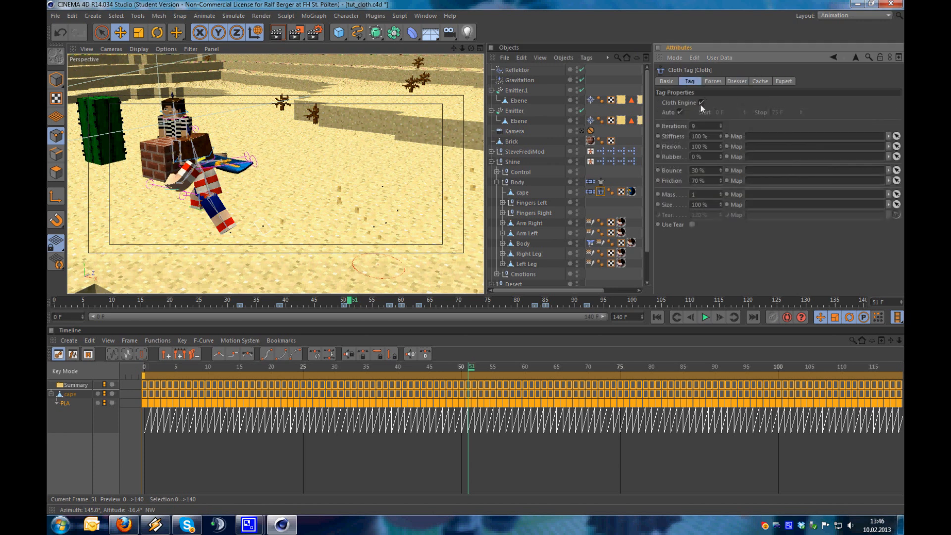
click(590, 192)
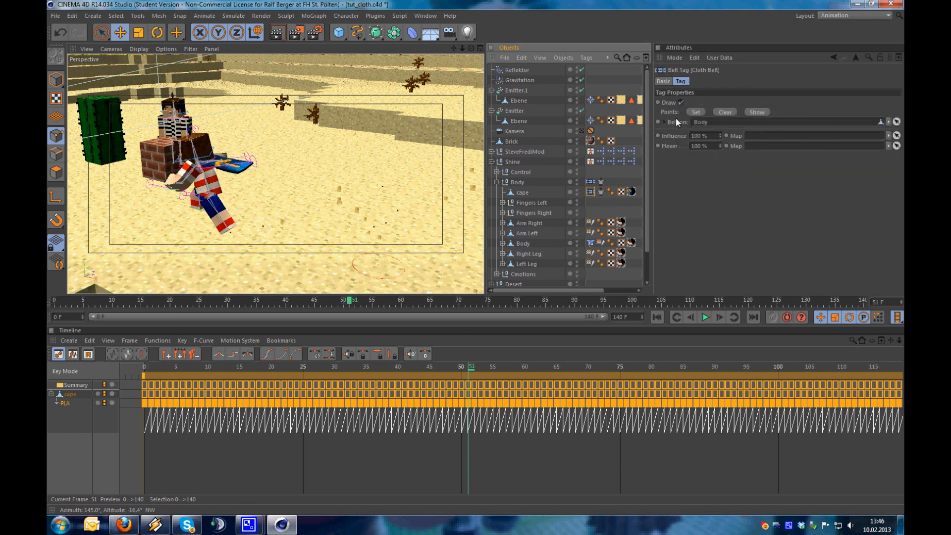
ctrl+click(599, 191)
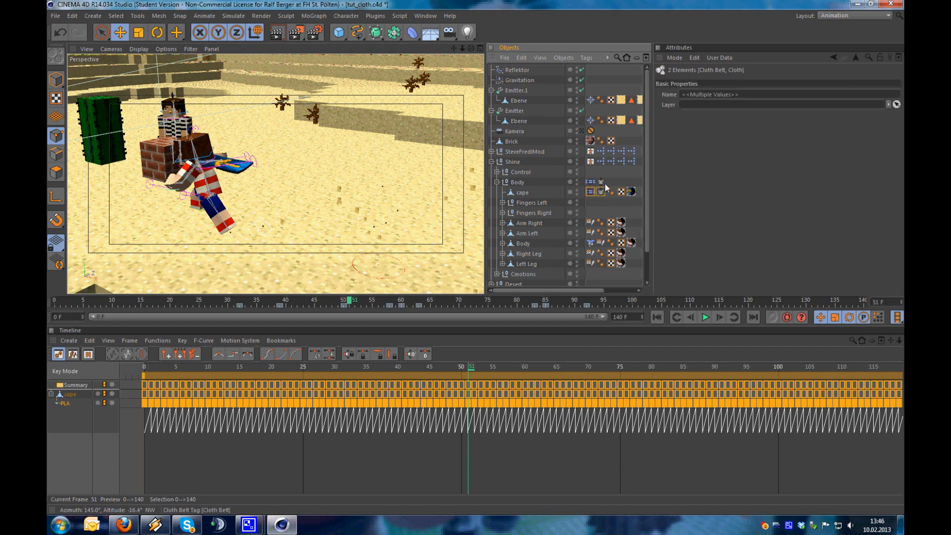
click(622, 201)
Scrub to frame 85 and back to frame 72, reviewing the baked cape through the scene camera
drag(349, 300, 407, 302)
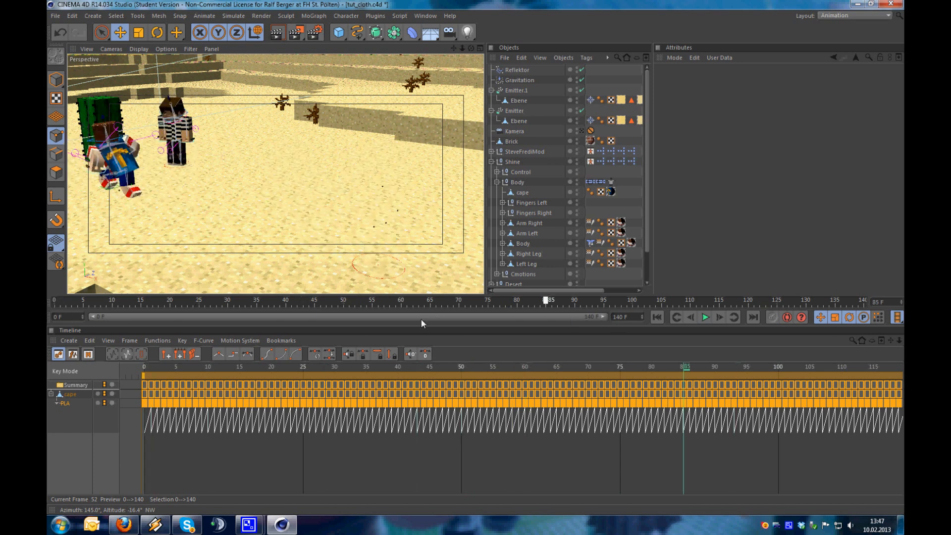
click(581, 131)
drag(496, 304, 459, 303)
click(581, 133)
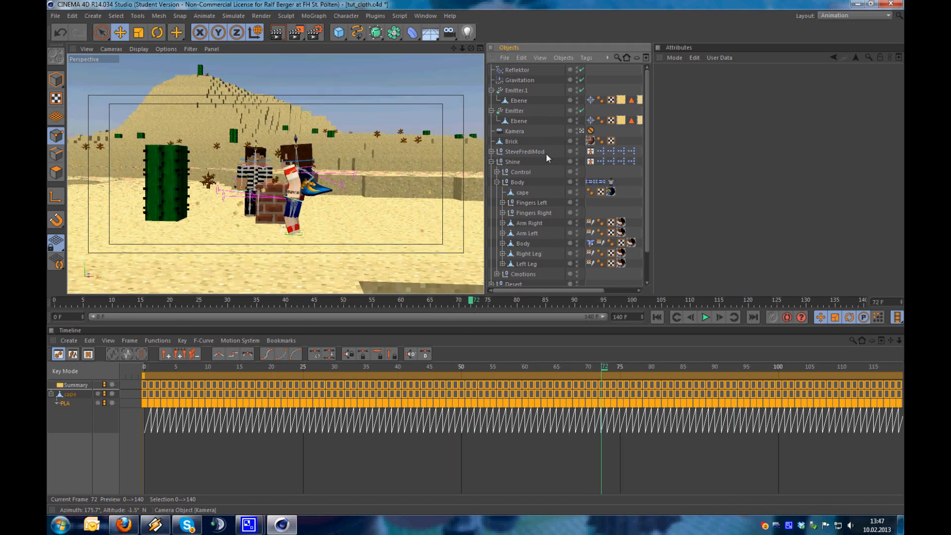
Examine the baked cape up close from behind and around the shoulders at frames 72 and 59
scroll(171, 142, up, 6)
alt+middle_drag(171, 142, 293, 193)
scroll(293, 193, down, 6)
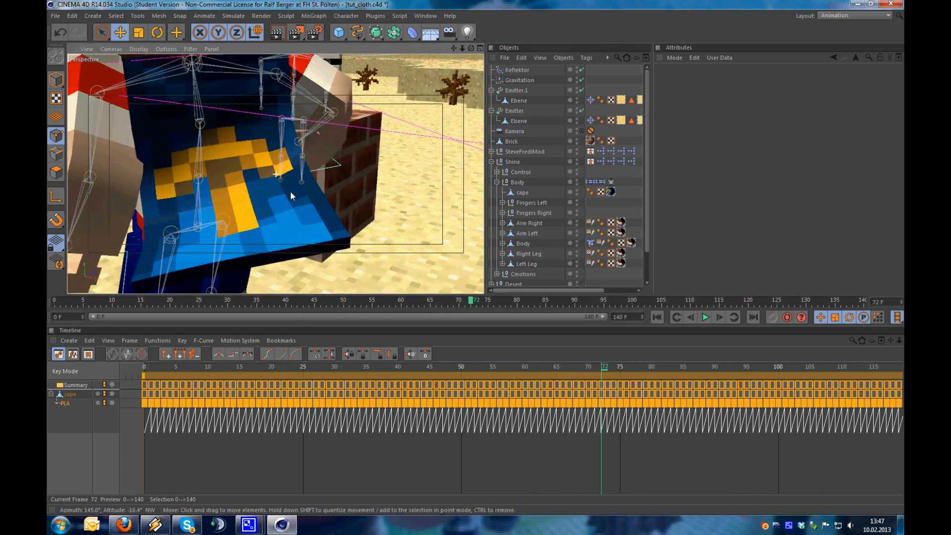
alt+drag(293, 193, 226, 163)
drag(472, 304, 396, 306)
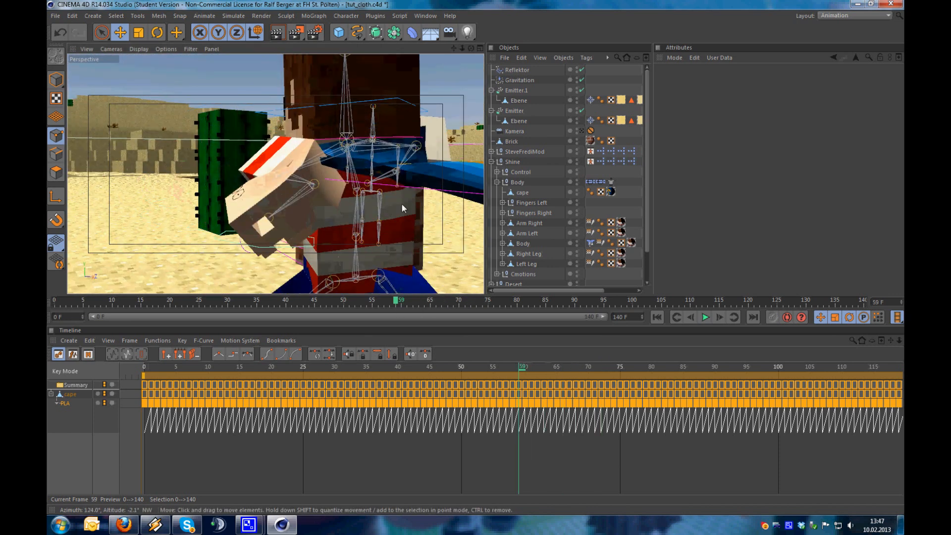
alt+drag(273, 176, 302, 222)
scroll(317, 219, up, 2)
alt+drag(379, 150, 309, 268)
Select the cape's PLA key at frame 59, activate Live Selection and select the cape object
click(331, 453)
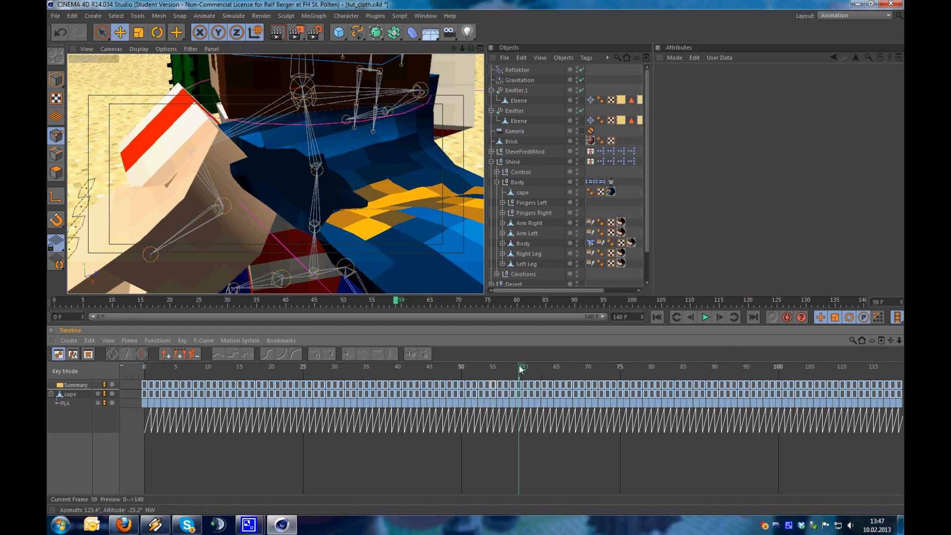
click(520, 395)
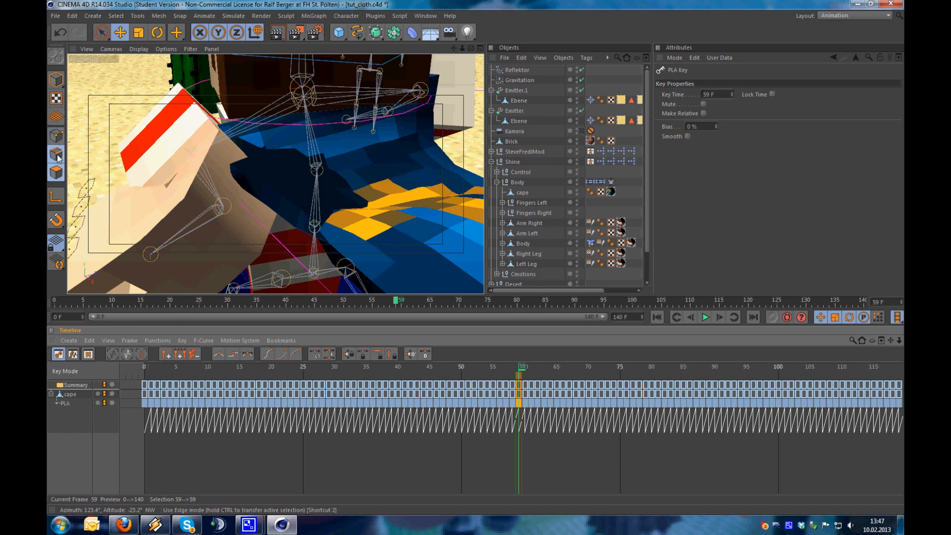
click(101, 33)
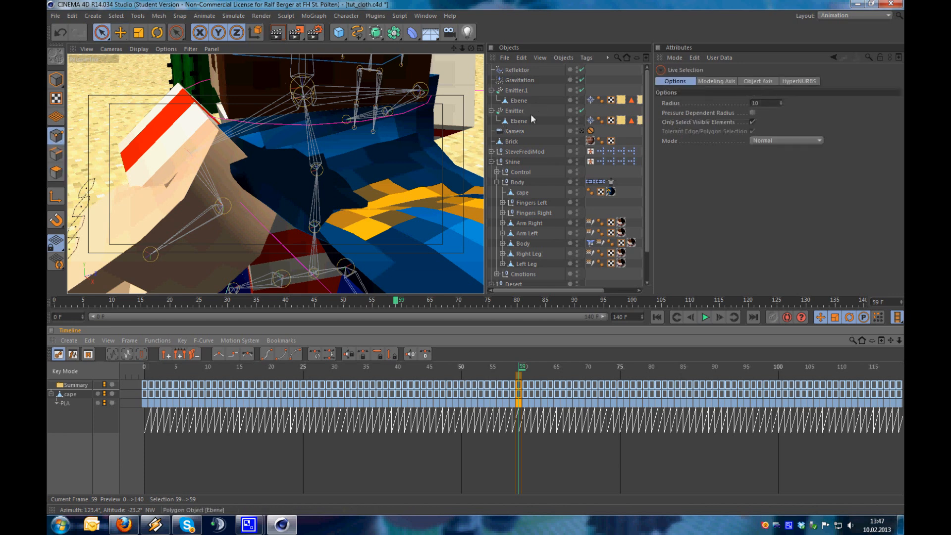
click(520, 193)
Enable automatic keyframing and point-level animation recording for the cape at frame 59
alt+drag(353, 219, 370, 209)
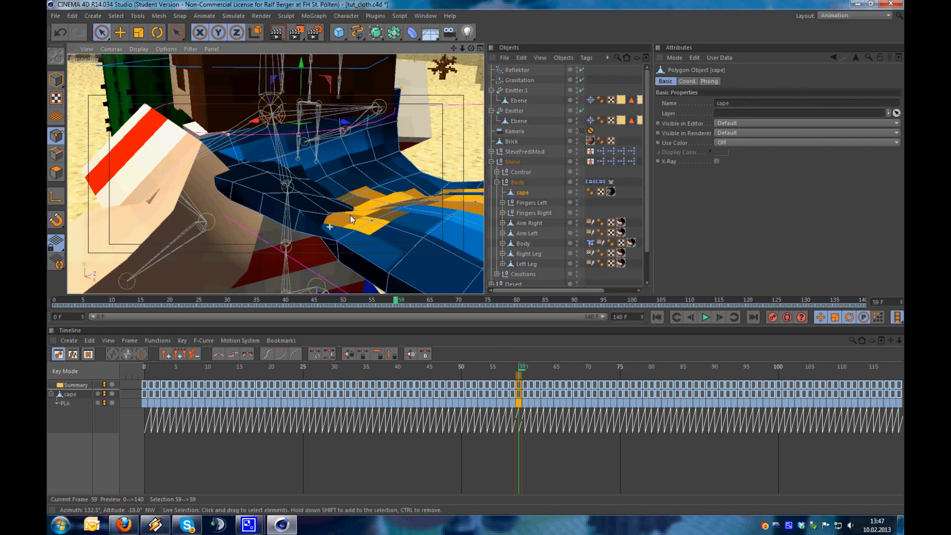
click(787, 318)
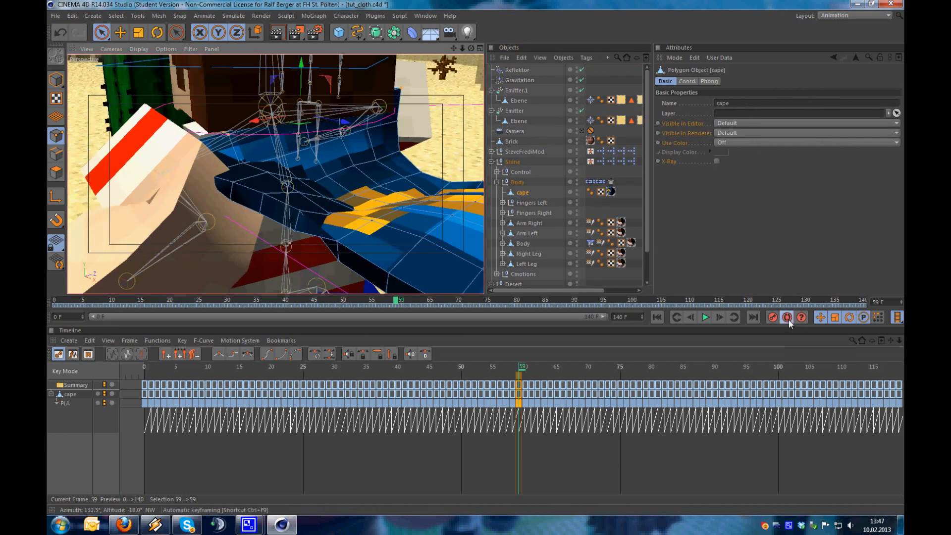
click(877, 318)
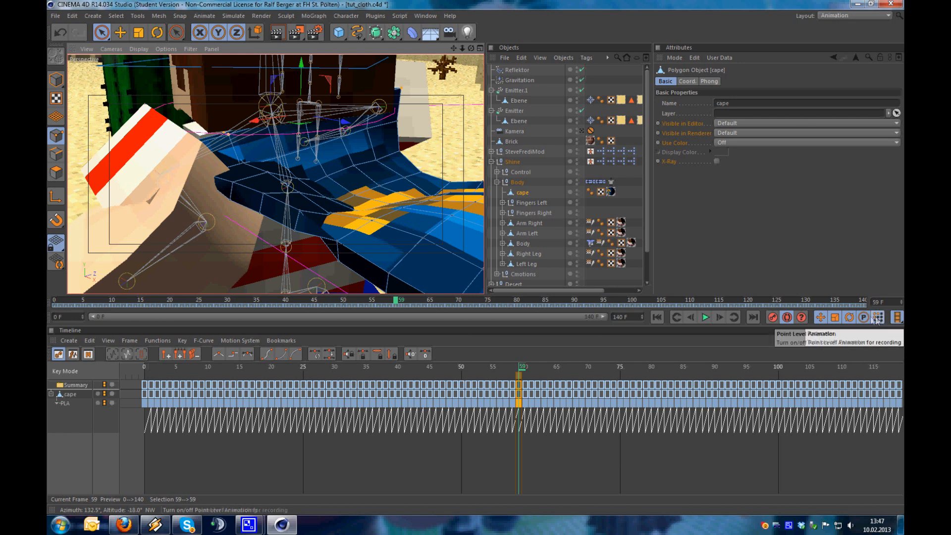
Examine the cape around the shoulders and back at frames 59 and 60
mouse_move(305, 218)
alt+mouse_down()
mouse_move(339, 201)
mouse_move(305, 193)
mouse_move(243, 215)
mouse_move(378, 198)
mouse_move(314, 193)
mouse_move(341, 151)
mouse_move(292, 126)
mouse_move(328, 126)
mouse_move(396, 180)
alt+mouse_up()
key(Return)
mouse_move(321, 199)
alt+mouse_down()
mouse_move(426, 170)
mouse_move(357, 140)
mouse_move(321, 156)
mouse_move(322, 181)
alt+mouse_up()
alt+drag(369, 209, 387, 231)
click(414, 171)
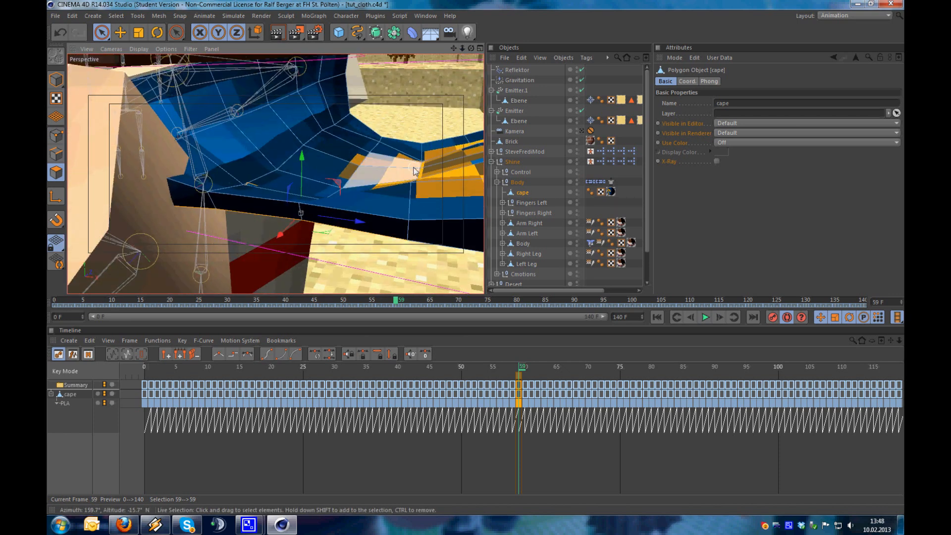
key(g)
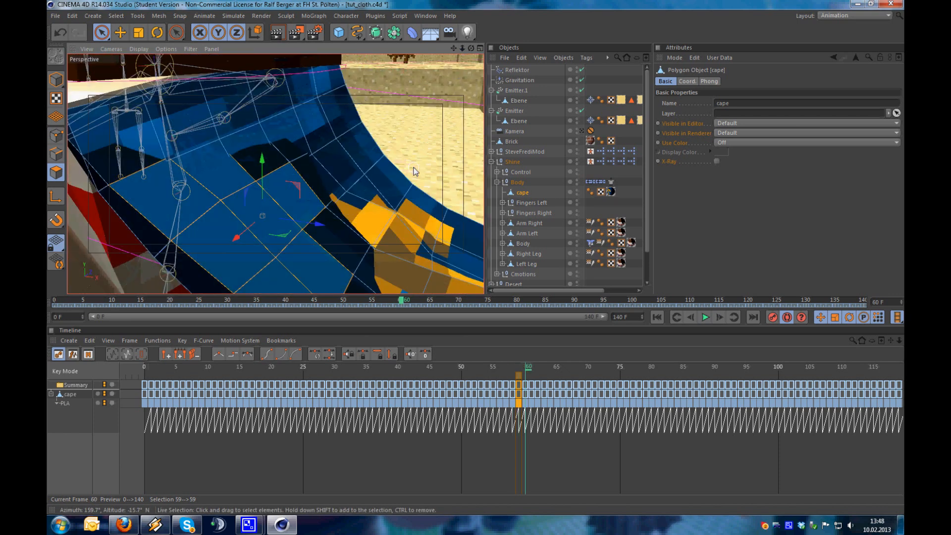
Activate point mode for the cape at frame 58 and set the viewport display to Lines
key(f)
alt+drag(414, 170, 199, 204)
click(56, 135)
alt+drag(156, 258, 151, 250)
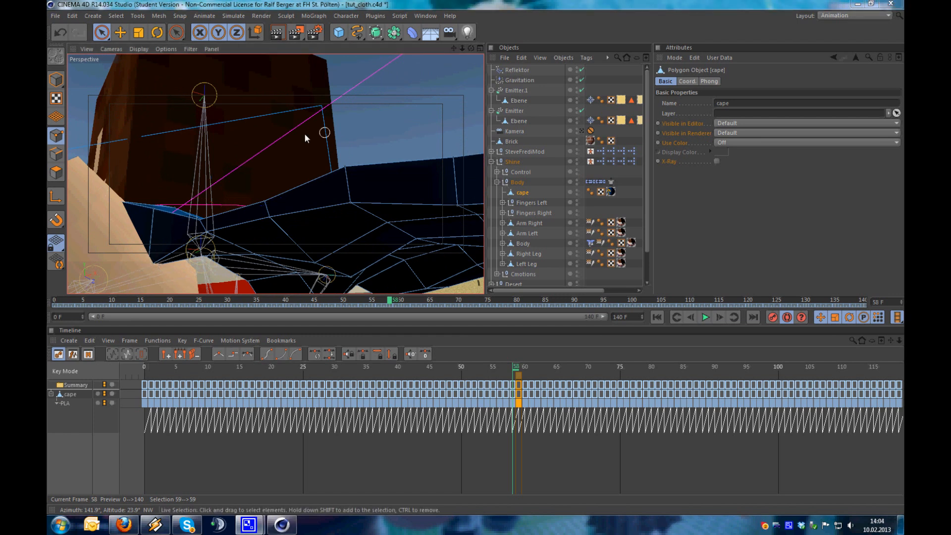
click(139, 49)
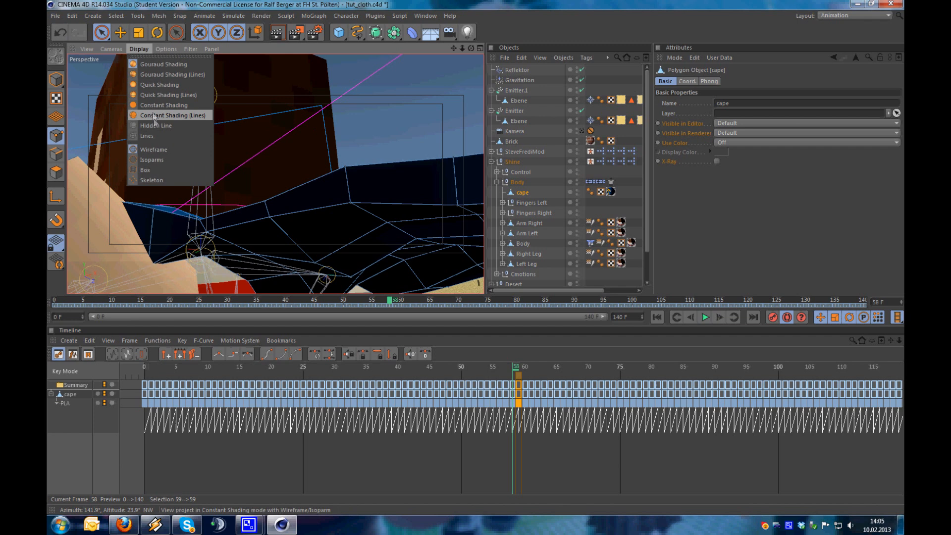
click(147, 136)
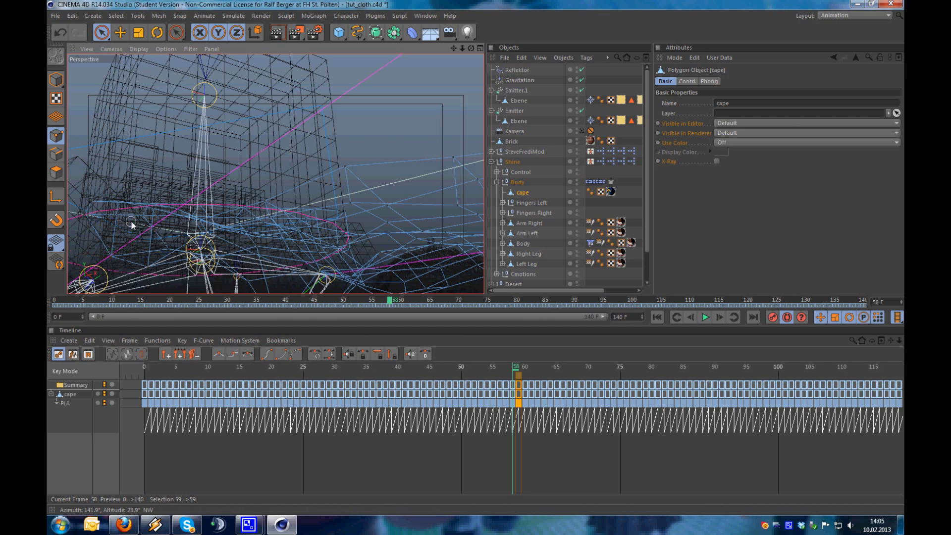
Raise the cape points near the shoulder at frame 58 and restore the Gouraud Shading display
key(ctrl+z)
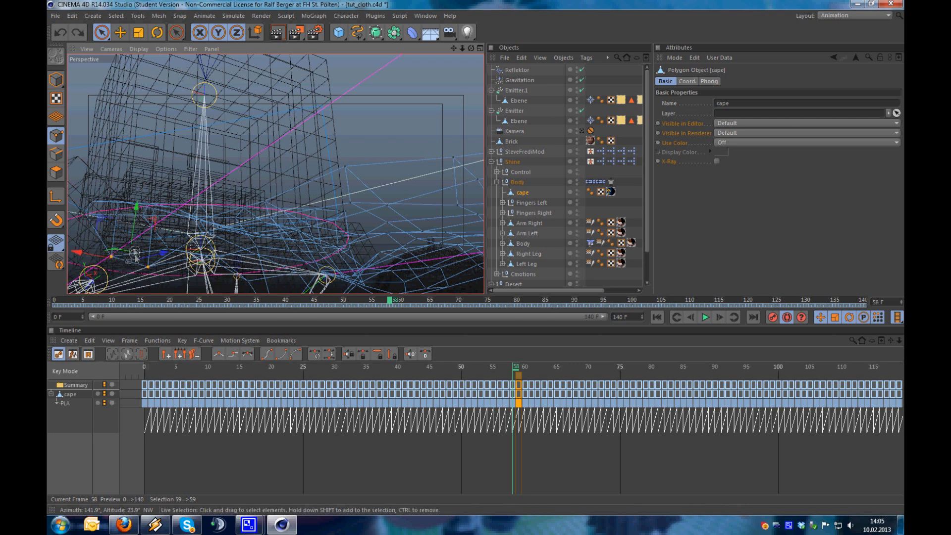
drag(132, 243, 135, 223)
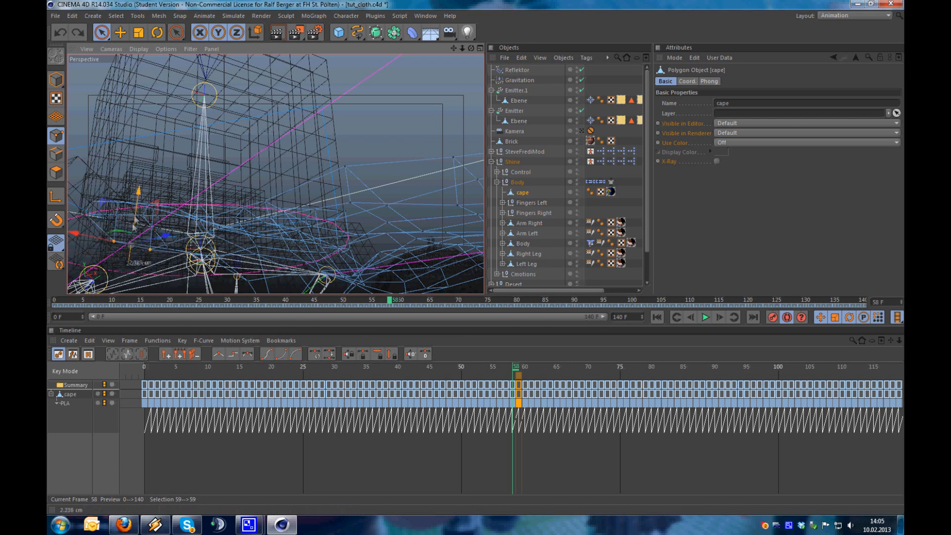
click(139, 49)
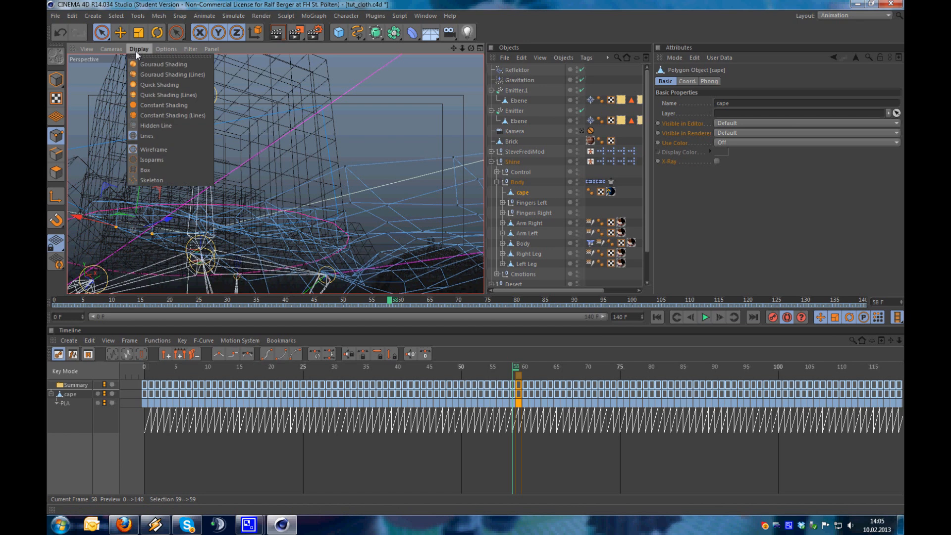
click(173, 65)
mouse_move(268, 235)
alt+mouse_down()
mouse_move(248, 231)
mouse_move(269, 221)
mouse_move(240, 222)
mouse_move(307, 233)
alt+mouse_up()
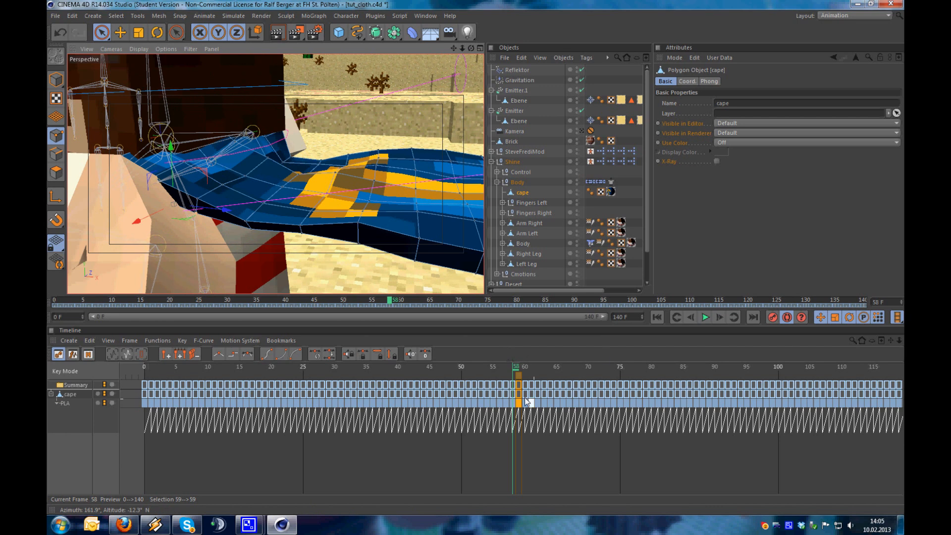
Step back from frame 58 to frame 55, examining how the cape sits against the body and arm
scroll(476, 364, up, 4)
scroll(476, 364, down, 2)
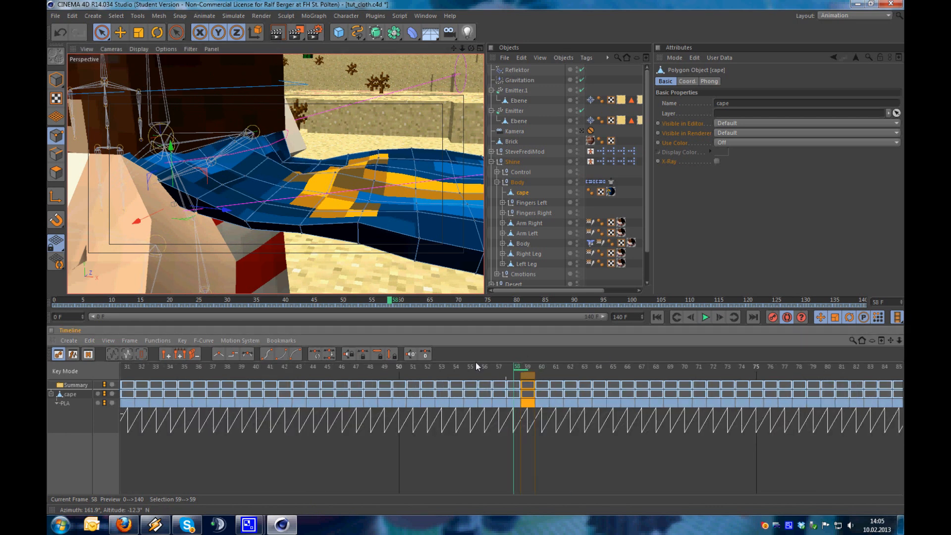
key(f)
key(g)
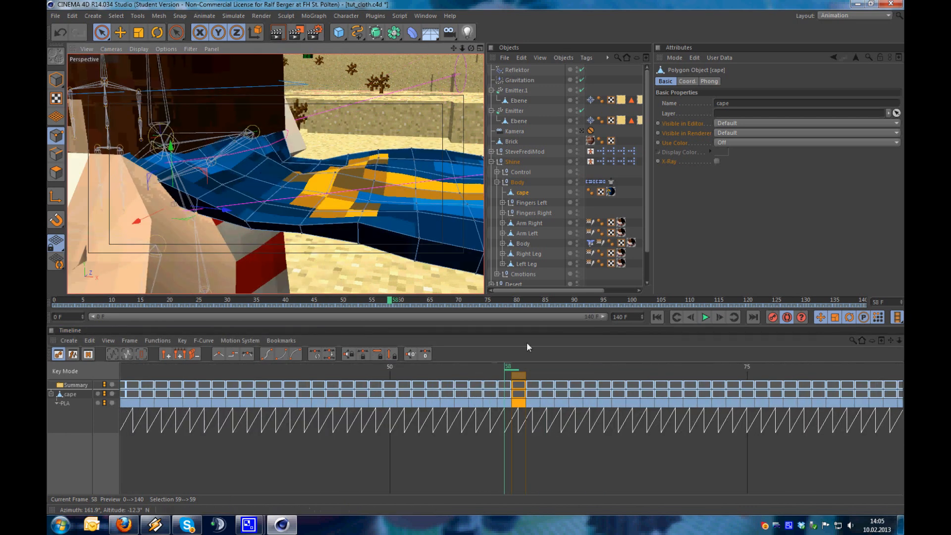
key(g)
key(f)
key(f)
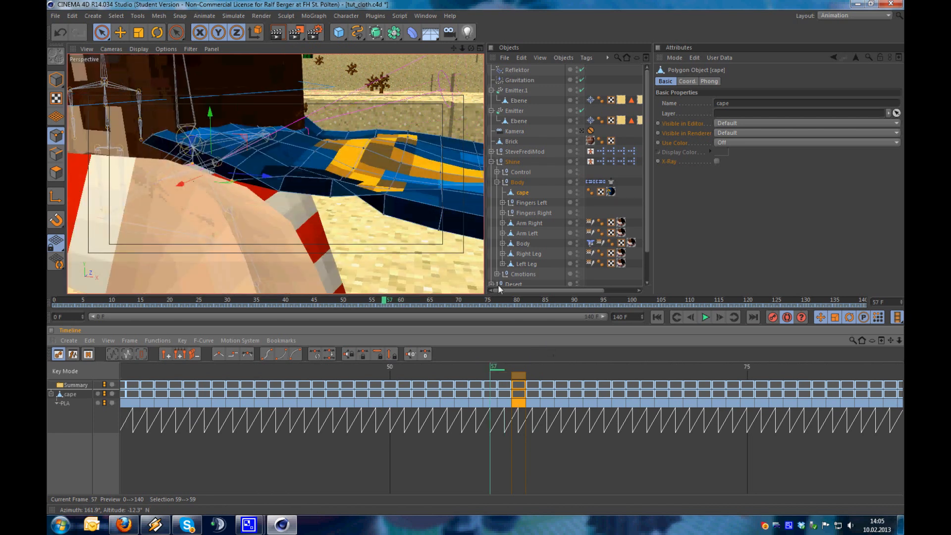
alt+drag(369, 199, 443, 207)
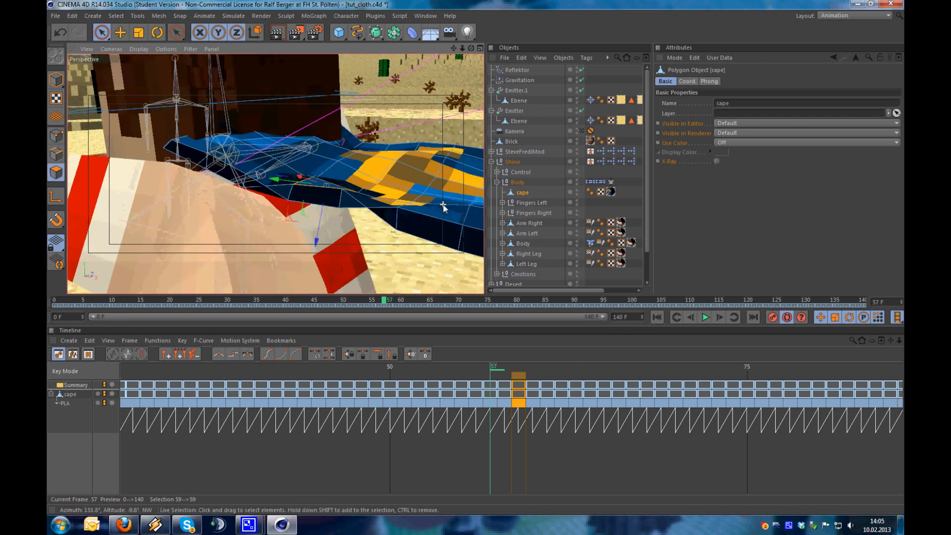
key(g)
key(f)
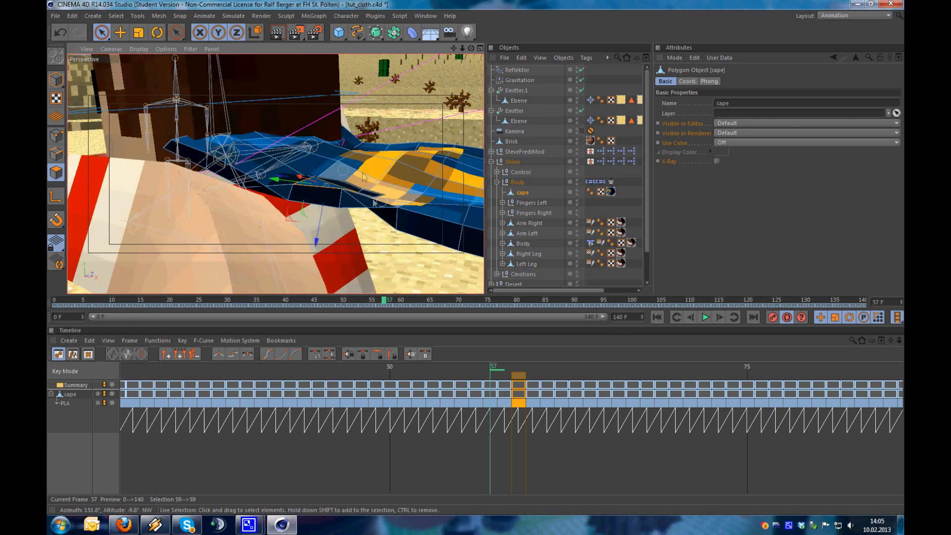
alt+drag(347, 203, 406, 214)
key(f)
key(f)
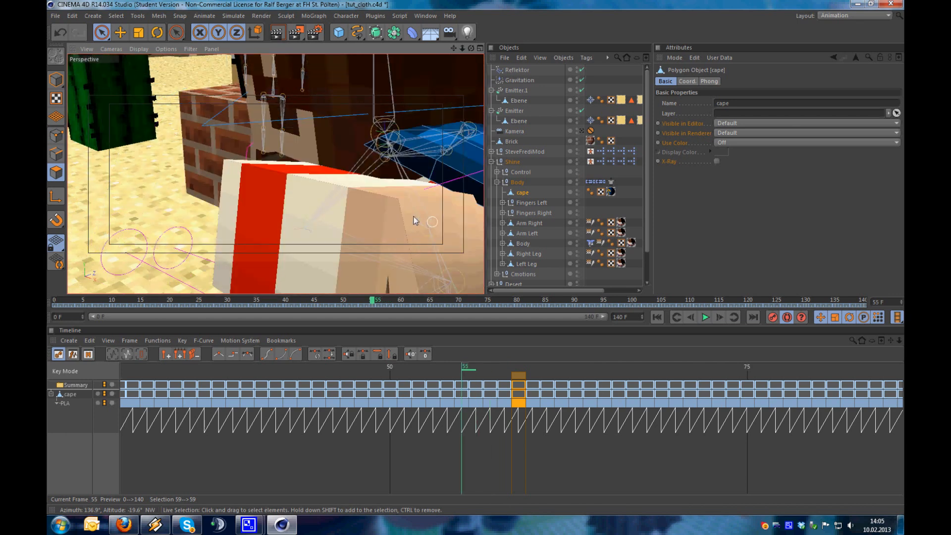
Select the cape's PLA key at frame 54 and pull the selected polygons at the cape's side edge downward
alt+middle_drag(344, 212, 302, 198)
key(f)
scroll(362, 206, down, 4)
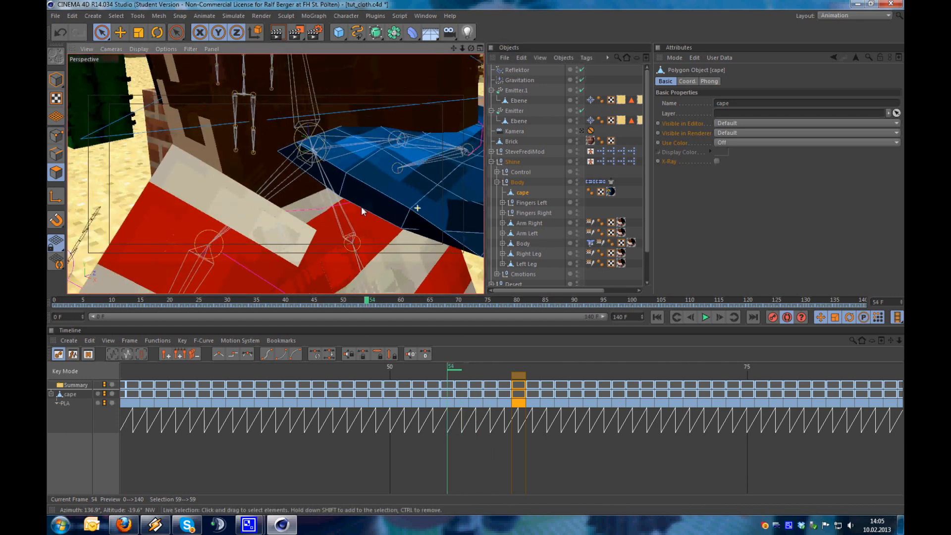
alt+middle_drag(365, 207, 73, 153)
scroll(149, 248, up, 5)
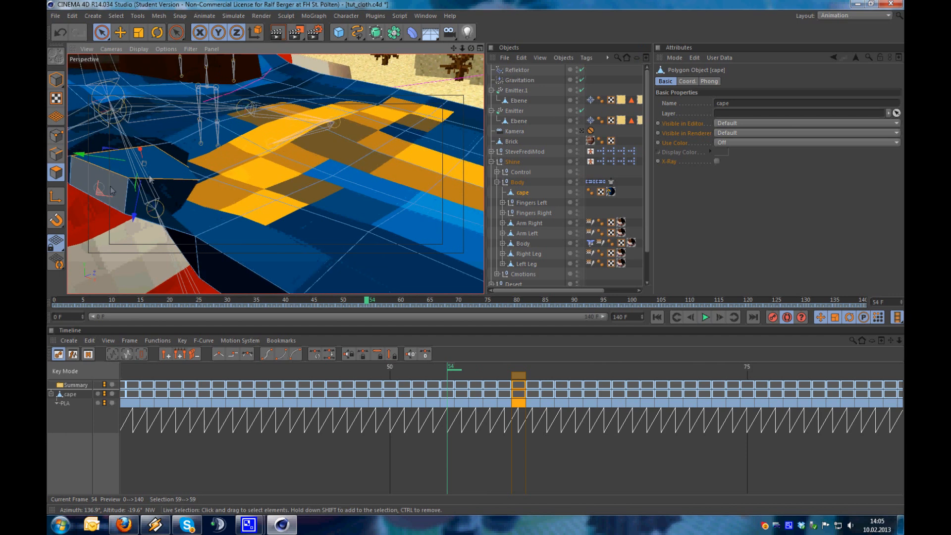
alt+drag(95, 186, 174, 185)
alt+middle_drag(174, 185, 445, 178)
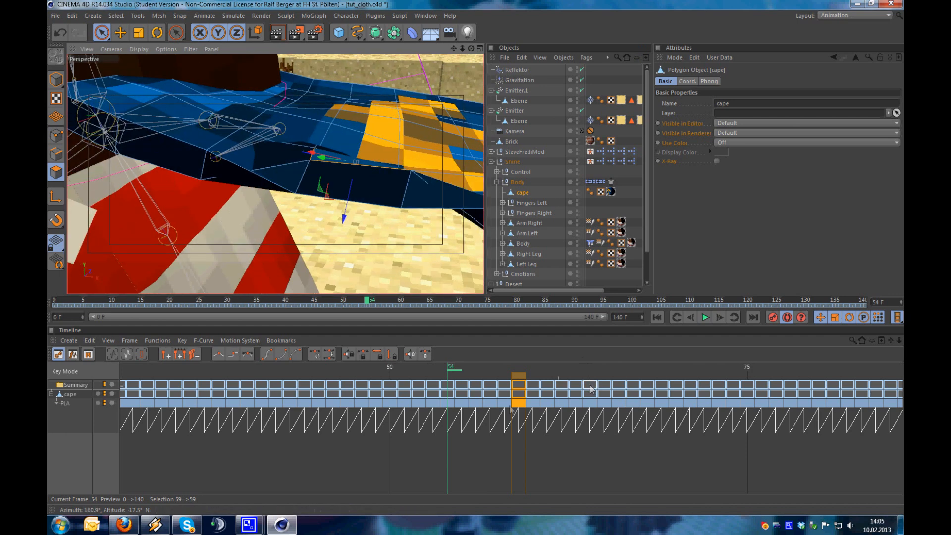
click(446, 396)
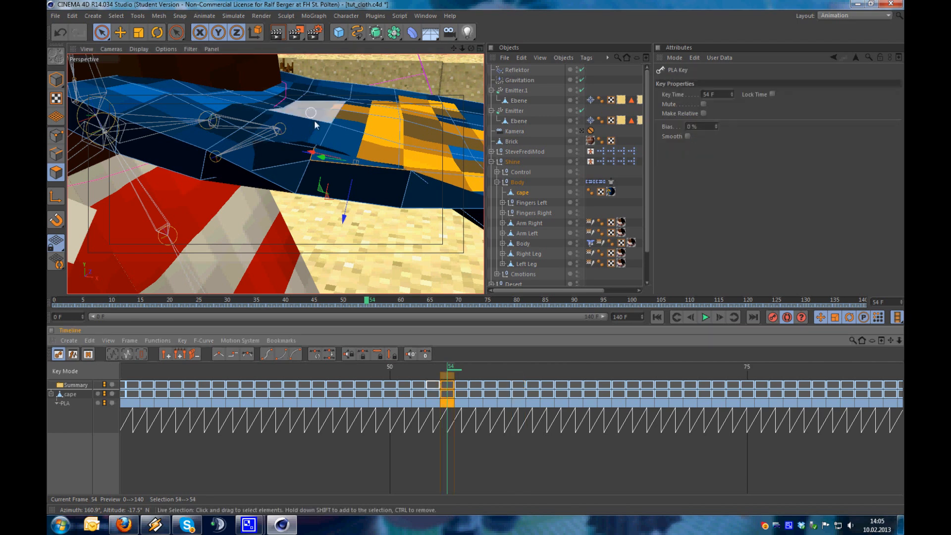
drag(345, 213, 336, 250)
Step forward from frame 55 to frame 58 and back one frame, checking the cape's collisions near the shoulder
key(g)
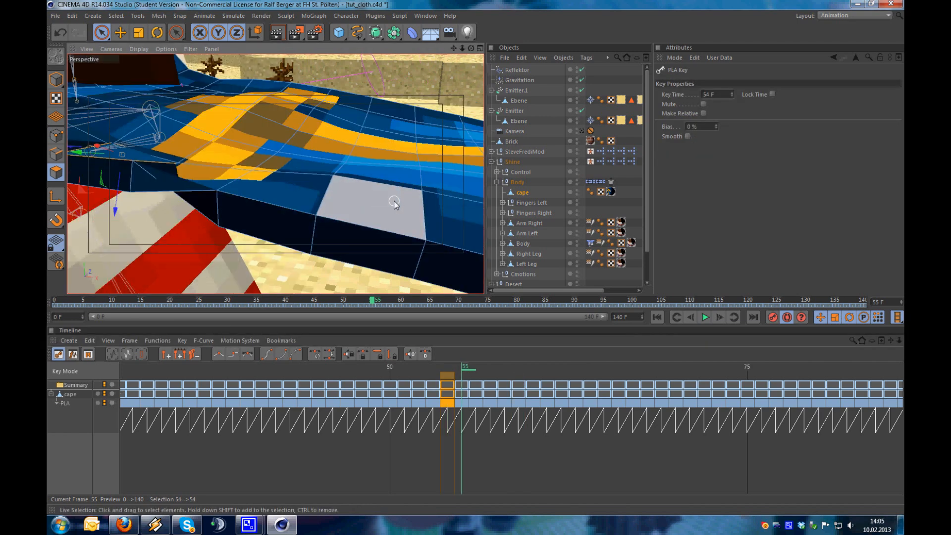
key(g)
alt+drag(329, 214, 404, 225)
key(g)
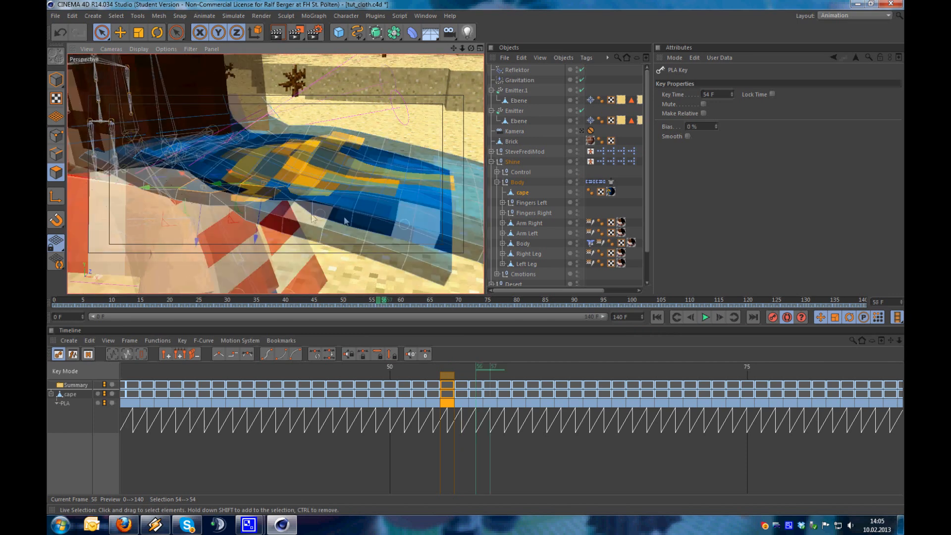
key(g)
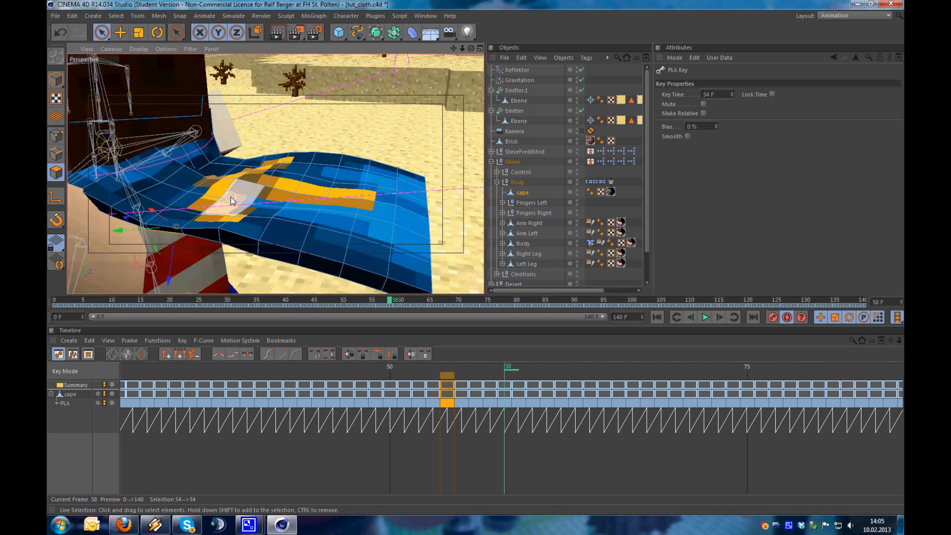
key(f)
alt+drag(231, 197, 255, 202)
scroll(207, 184, up, 4)
alt+drag(207, 182, 348, 187)
Delete the cape's PLA keys at frames 55 to 57 and step through the gap to check the interpolated motion
drag(464, 440, 491, 384)
key(Delete)
alt+drag(308, 232, 368, 266)
key(f)
key(f)
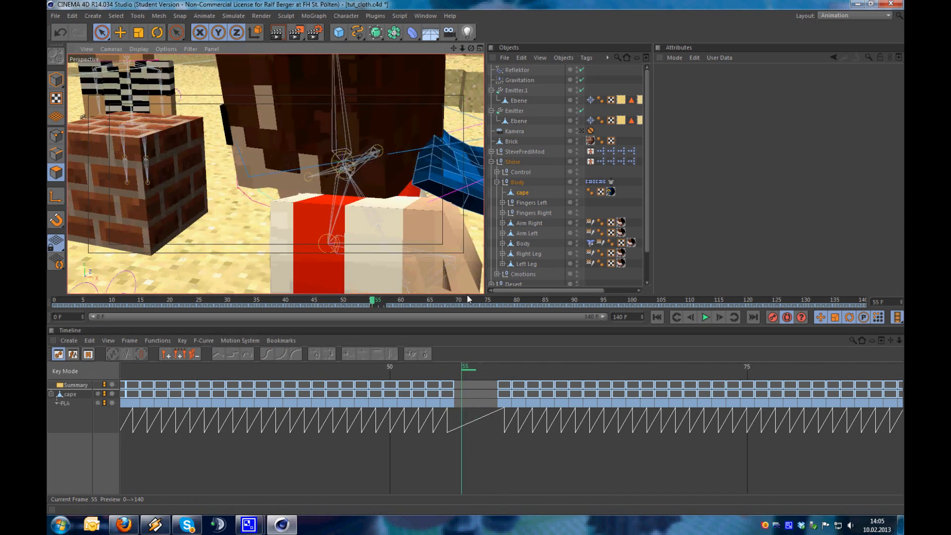
key(g)
key(g)
key(g)
key(g)
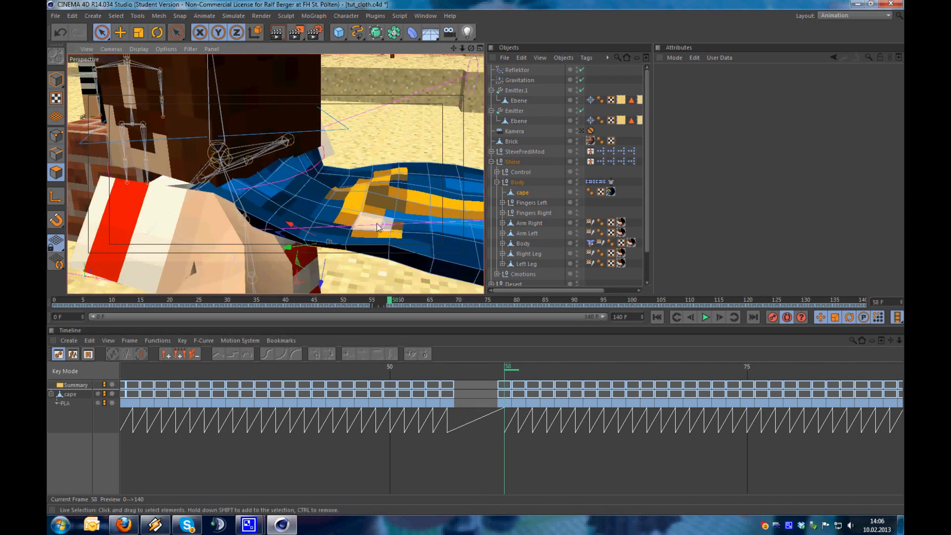
Step back from frame 58 to frame 55 and inspect the interpolated cape around the neck and arm
scroll(352, 231, down, 3)
alt+drag(351, 229, 303, 208)
key(f)
key(f)
key(f)
alt+middle_drag(311, 208, 228, 156)
scroll(294, 149, up, 4)
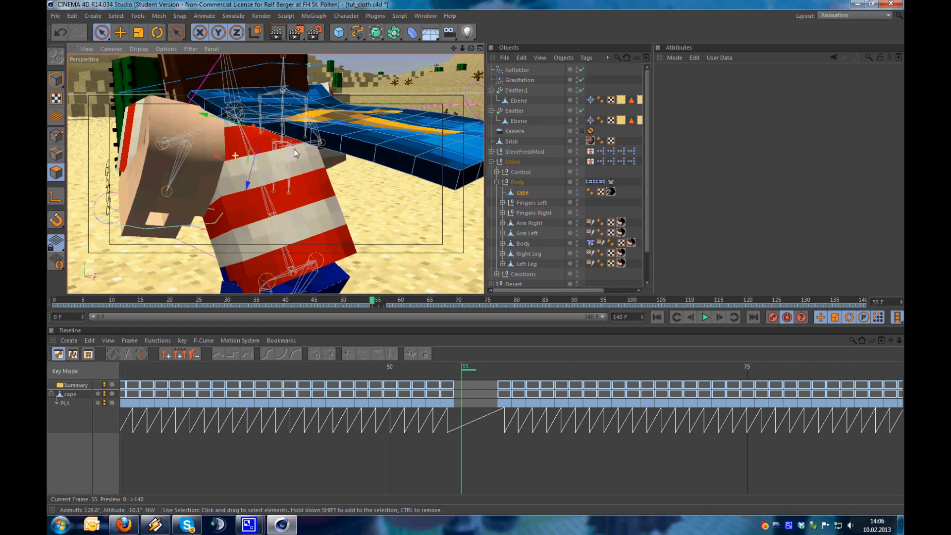
alt+drag(294, 148, 299, 152)
alt+middle_drag(300, 153, 378, 214)
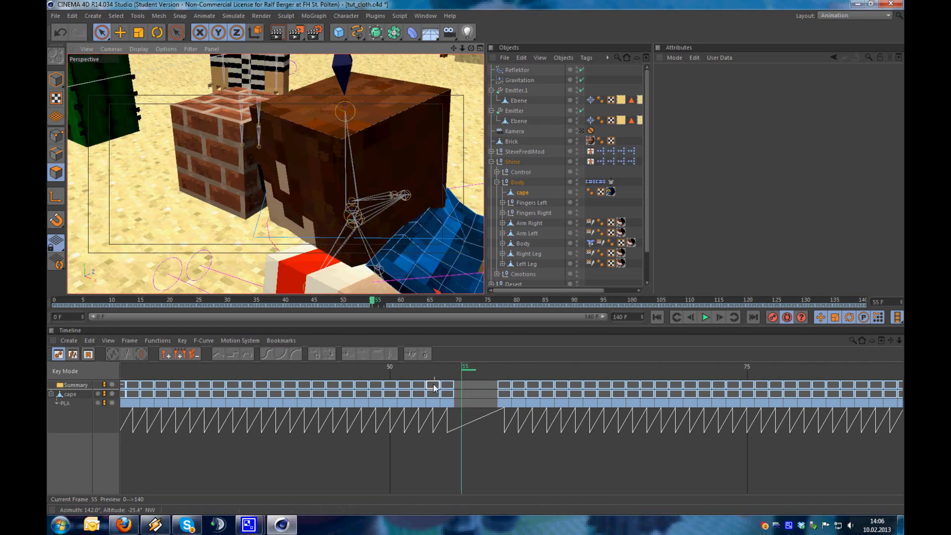
Go to frame 54 and examine the cape from above and below near the neck
click(551, 387)
mouse_move(463, 368)
mouse_down()
mouse_move(471, 367)
mouse_move(443, 364)
mouse_up()
alt+middle_drag(452, 273, 274, 158)
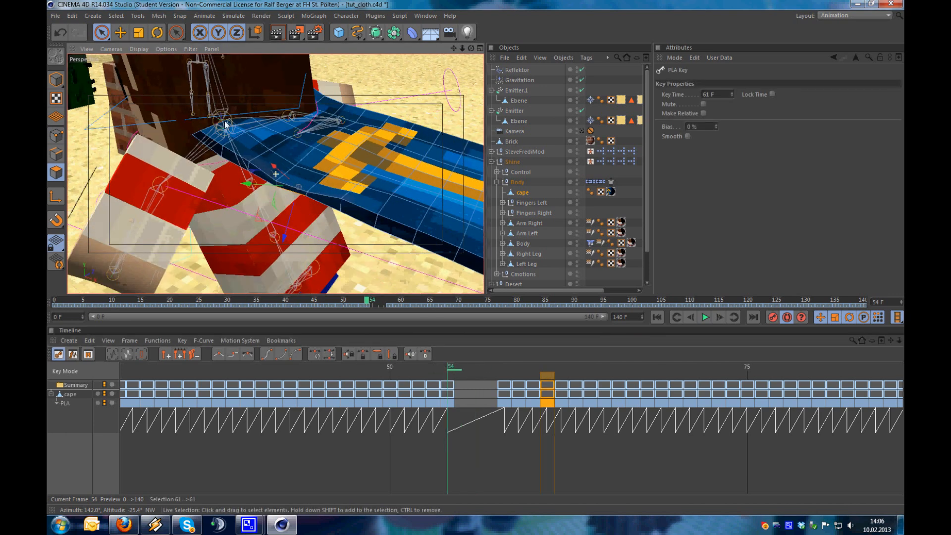
scroll(275, 158, up, 5)
alt+drag(323, 246, 298, 65)
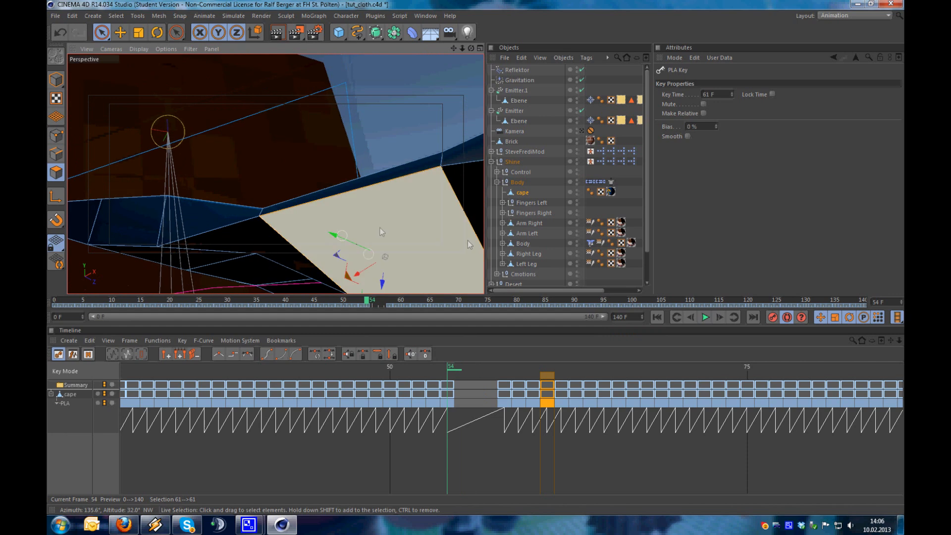
alt+right_drag(374, 254, 462, 307)
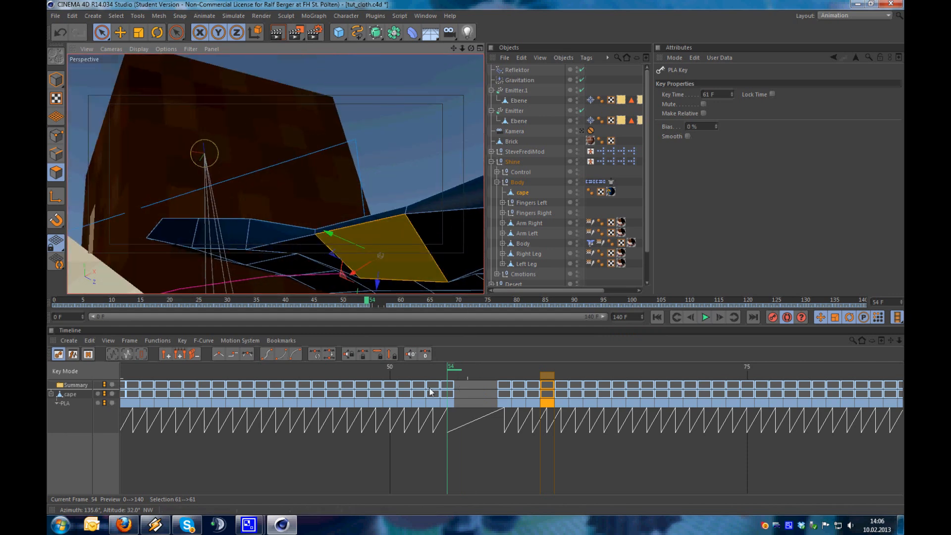
alt+right_drag(384, 250, 268, 258)
alt+drag(404, 259, 427, 401)
alt+middle_drag(413, 174, 285, 235)
Step forward through the key gap and scrub back to frame 50, reviewing the cape's motion
key(g)
key(g)
key(g)
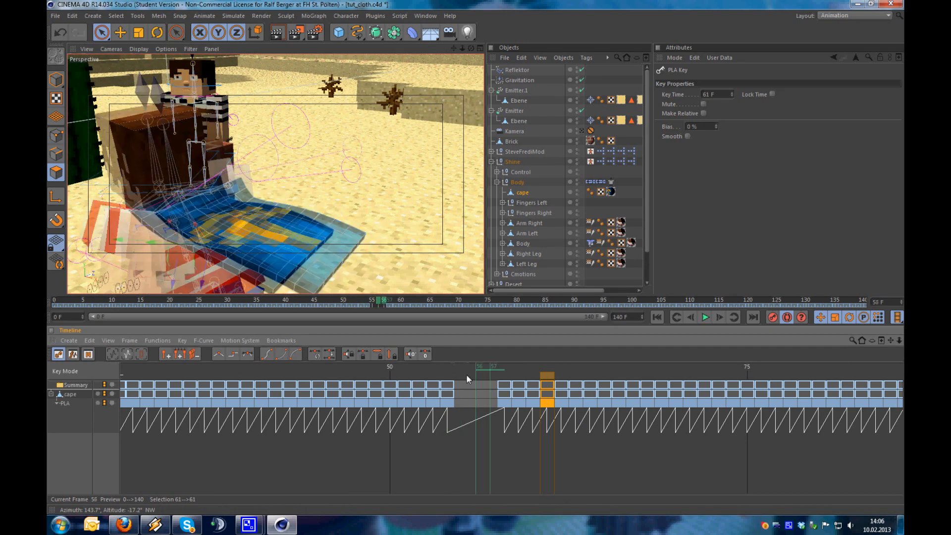
drag(468, 444, 476, 367)
drag(552, 364, 391, 366)
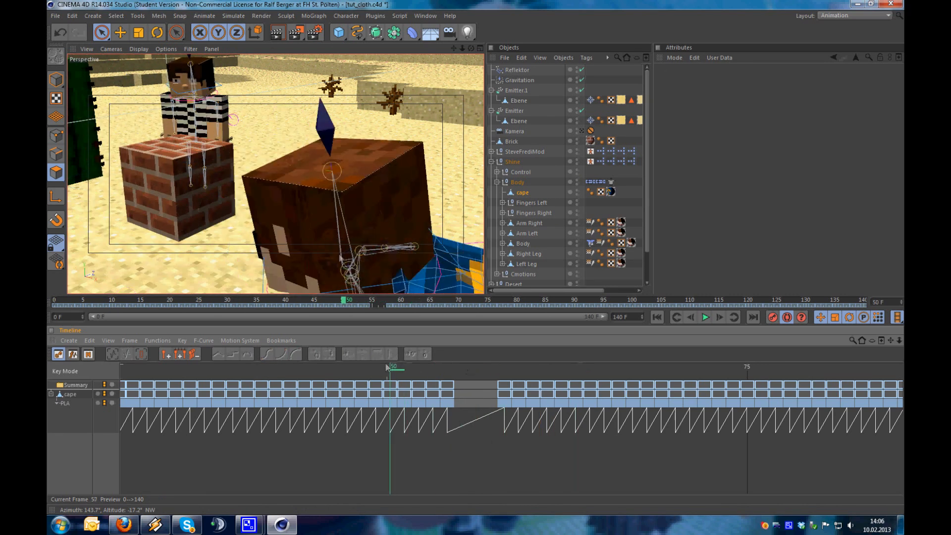
alt+middle_drag(316, 208, 275, 174)
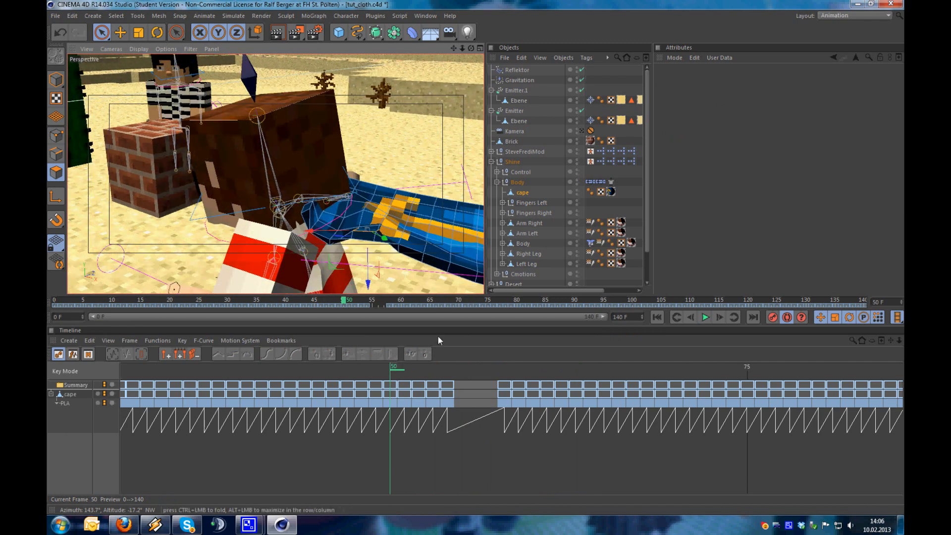
Switch to the scene camera with nothing selected and scrub through the animation to frame 87
click(582, 131)
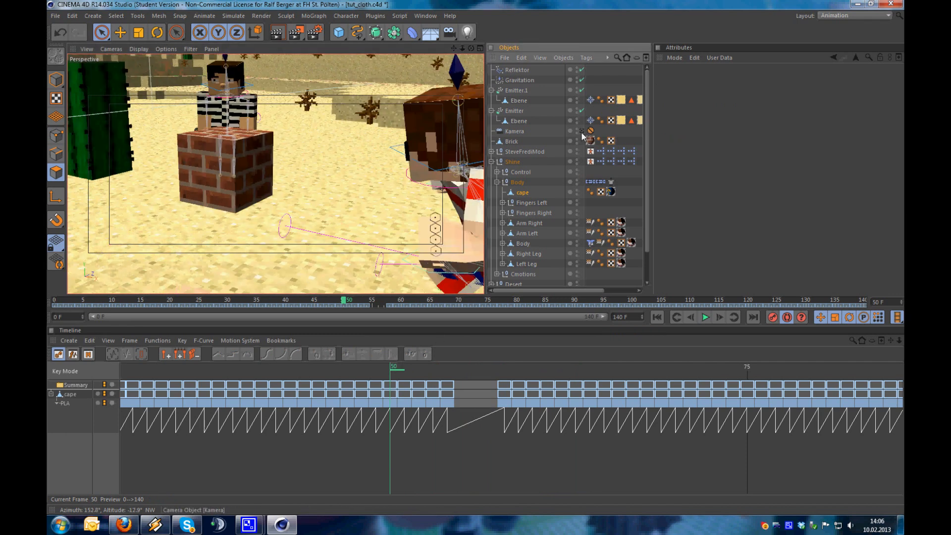
click(638, 200)
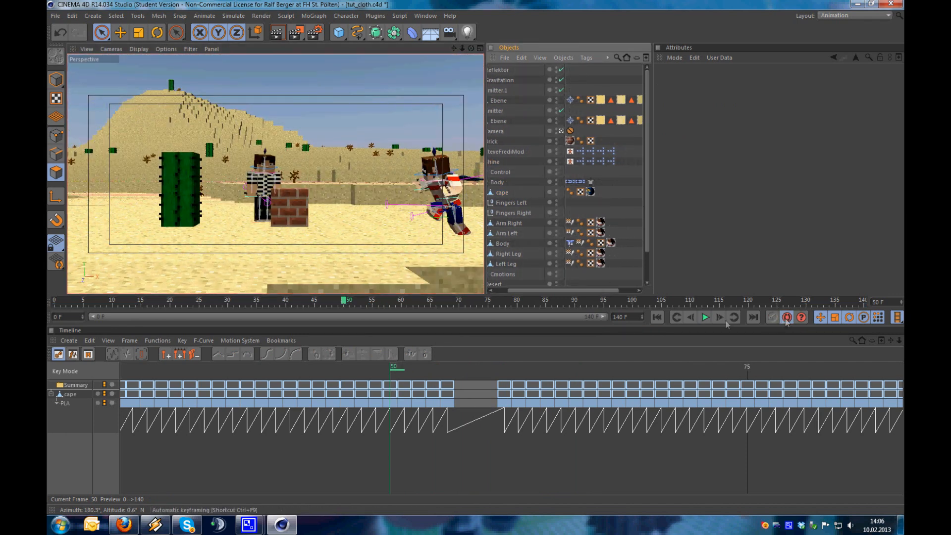
drag(346, 303, 98, 301)
drag(183, 297, 134, 292)
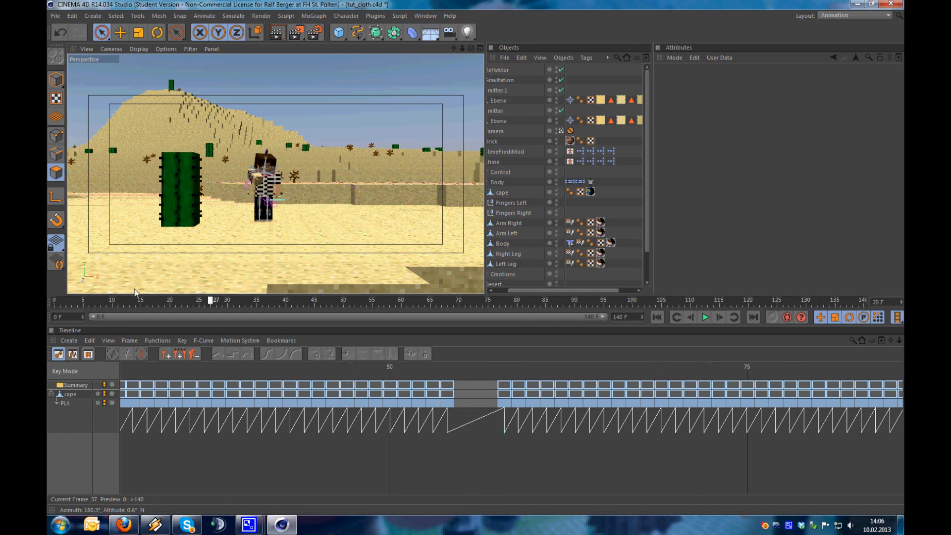
drag(263, 296, 562, 316)
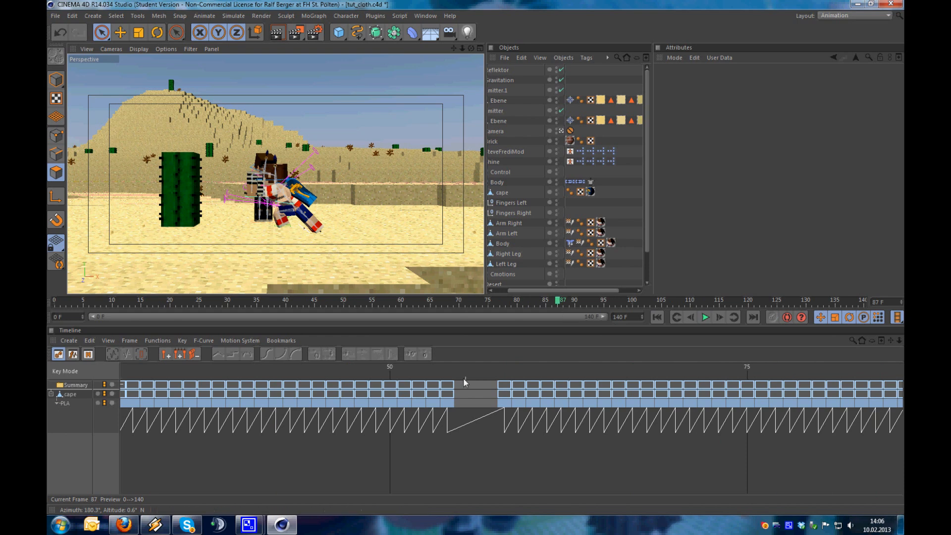
Select the cape's whole PLA track in the timeline
click(475, 412)
click(62, 400)
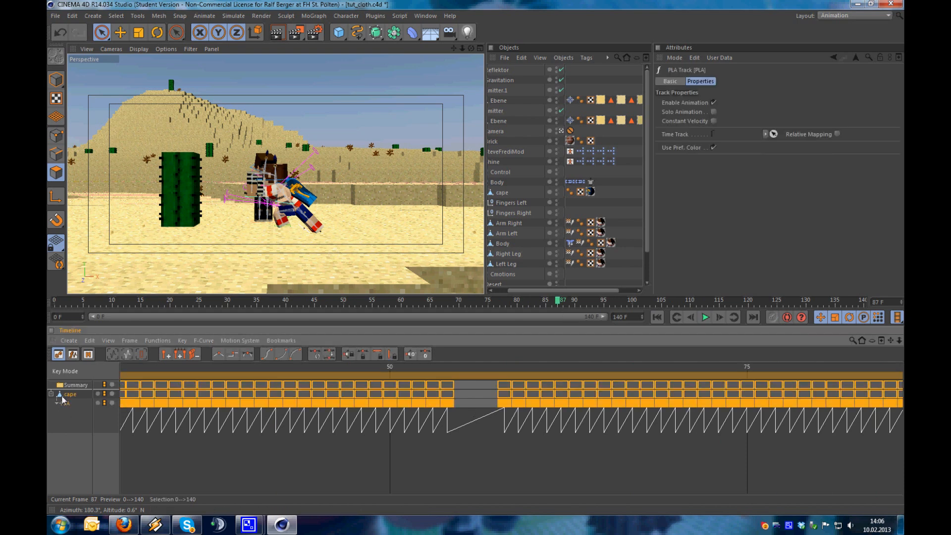